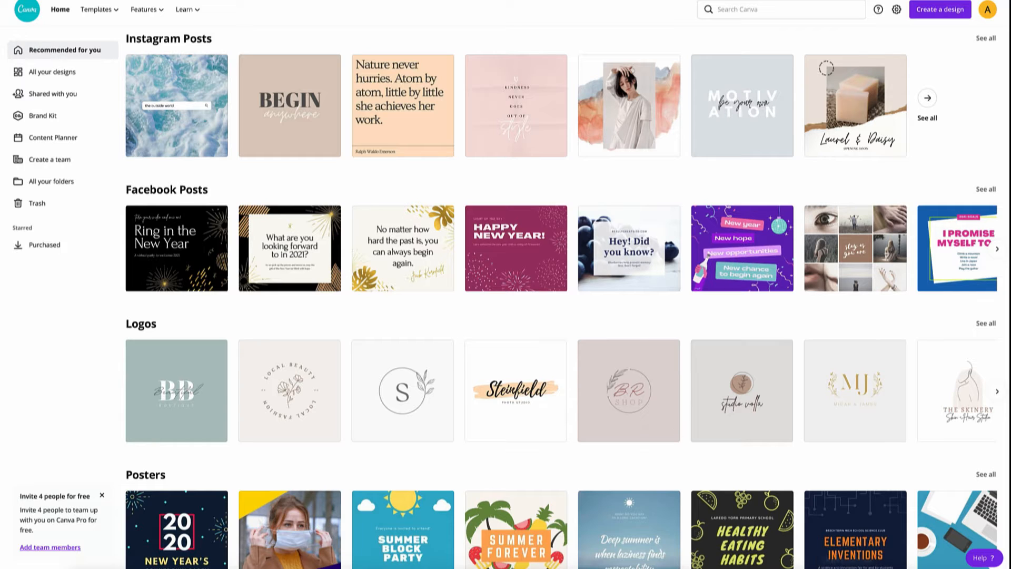
Step: Examine the options for starting a new design, including custom size and the list of preset design types
click(931, 14)
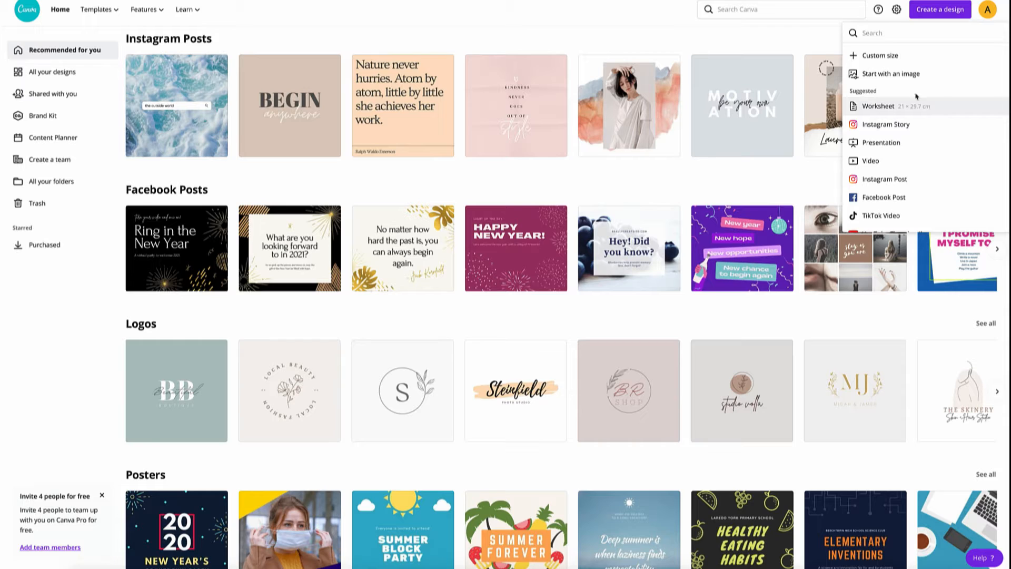
click(873, 57)
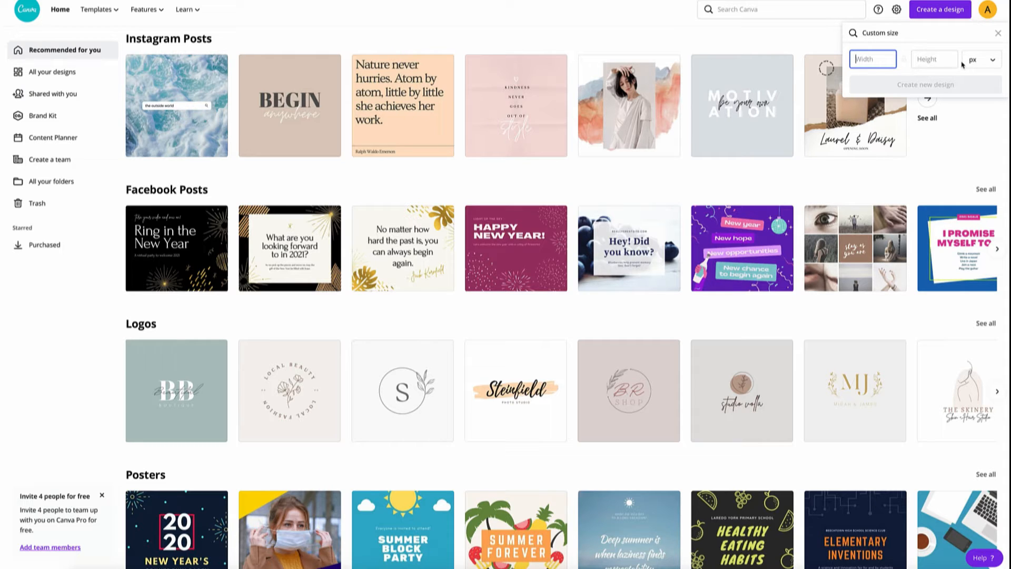
click(793, 34)
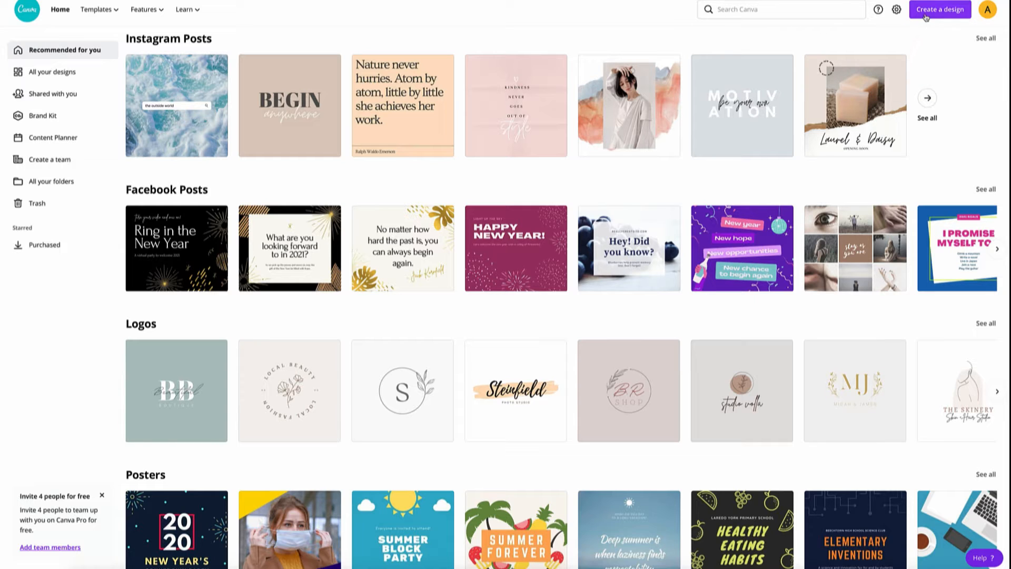
click(926, 16)
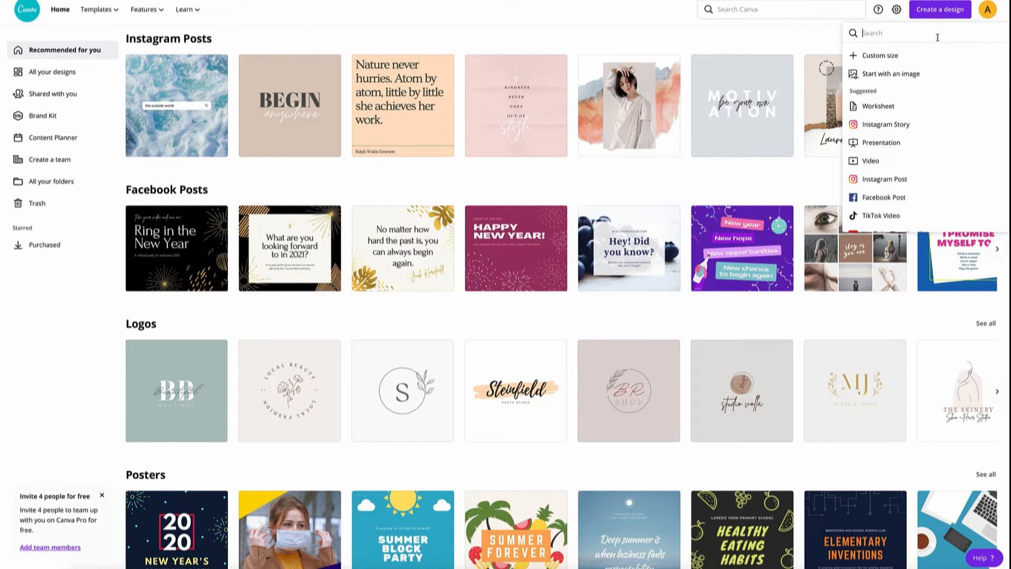
scroll(925, 140, down, 2)
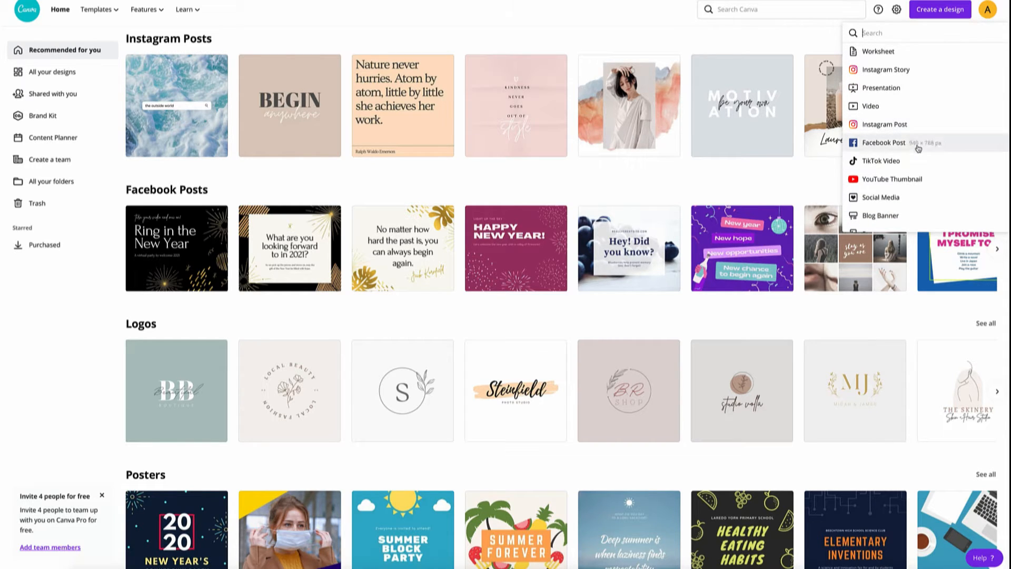
scroll(919, 158, down, 5)
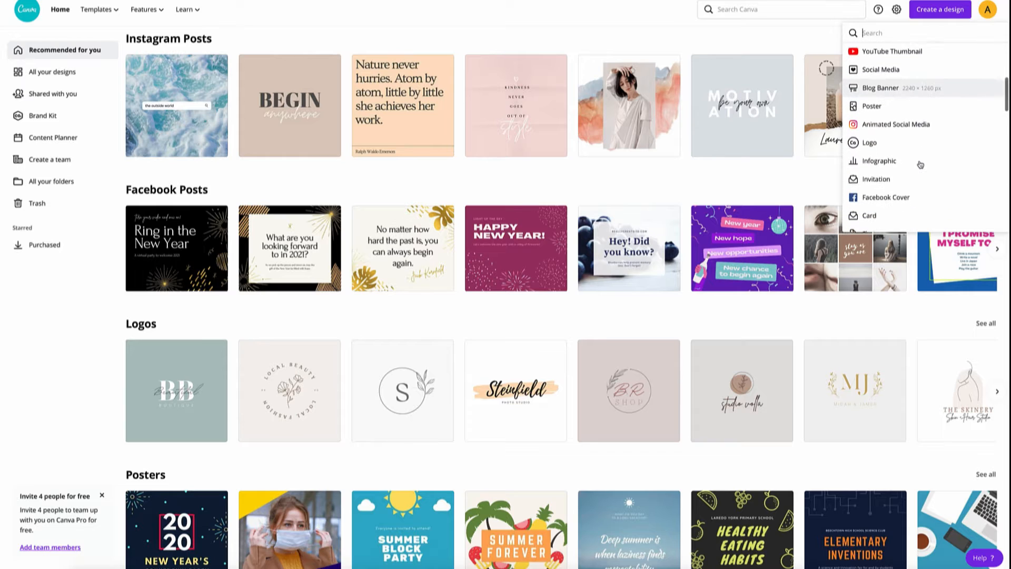
scroll(920, 164, down, 14)
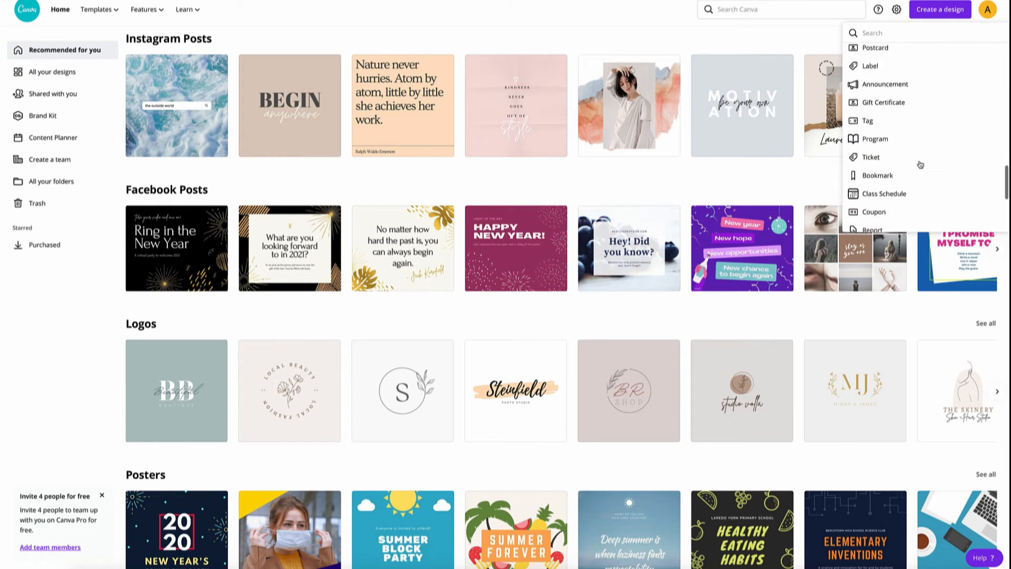
click(721, 45)
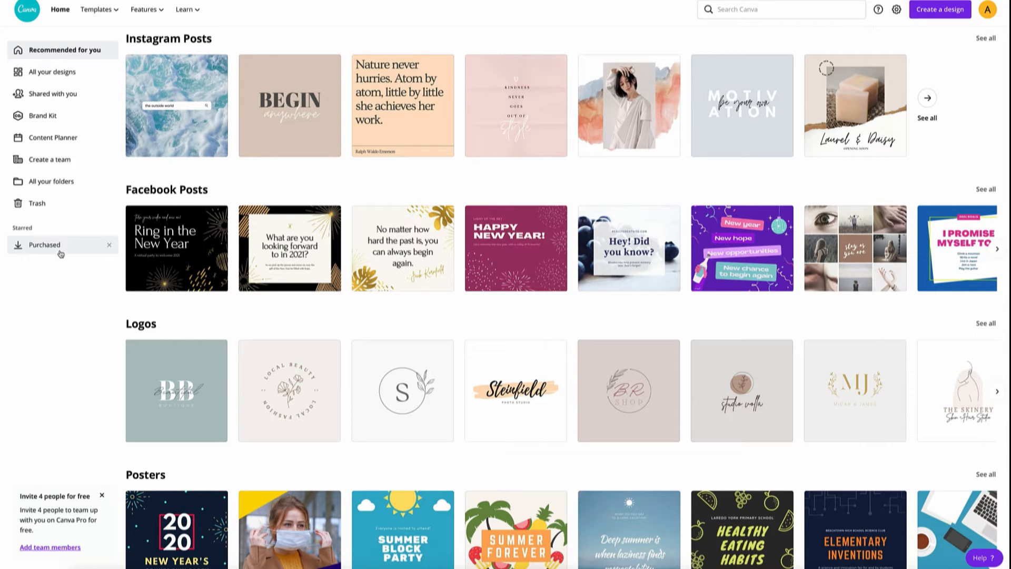
Step: Create a new blank design using the Instagram Post preset
click(932, 12)
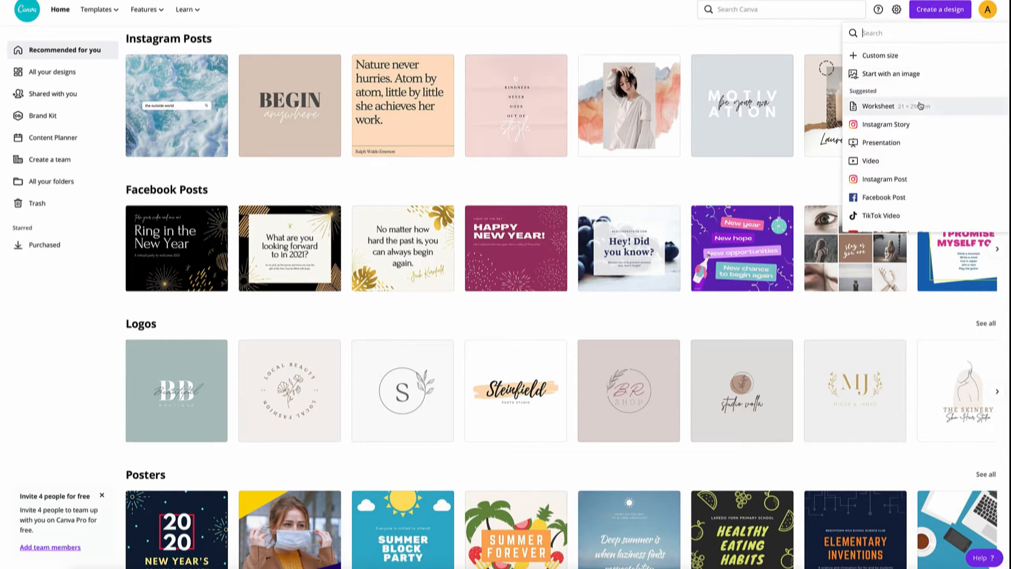
click(904, 178)
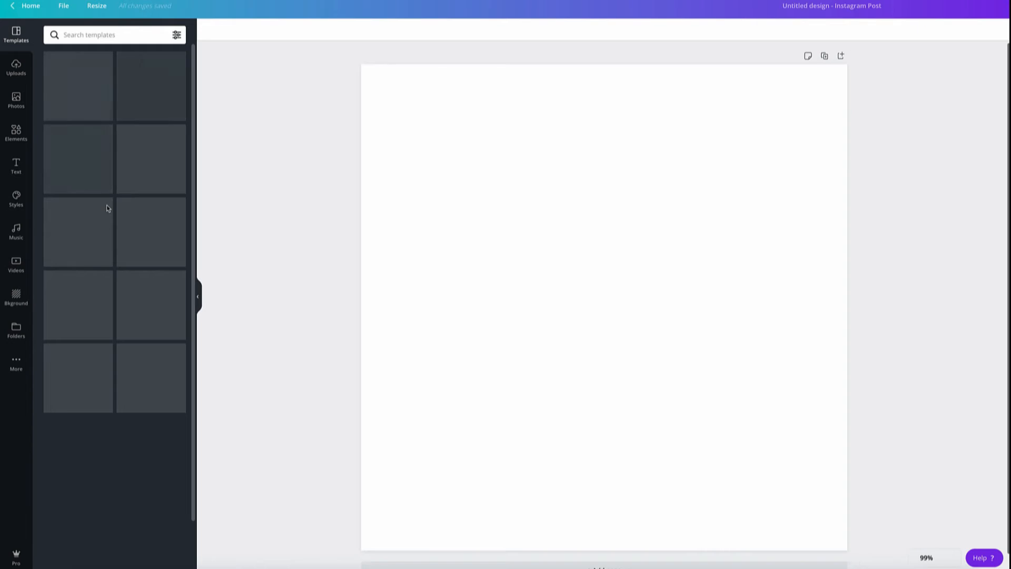
Step: Look through the Instagram Post template categories and the full list of templates below them
scroll(107, 208, down, 3)
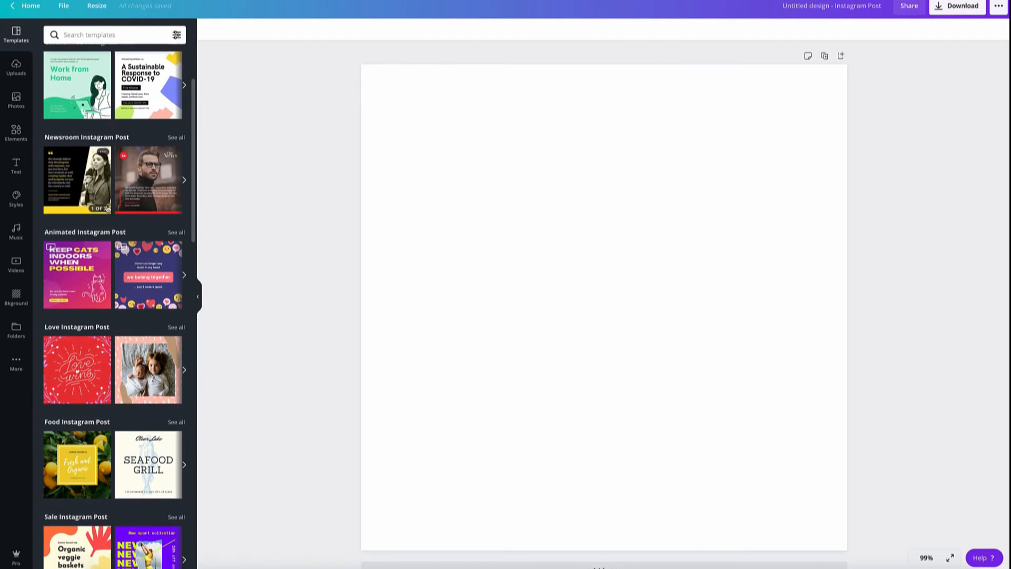
scroll(106, 208, down, 5)
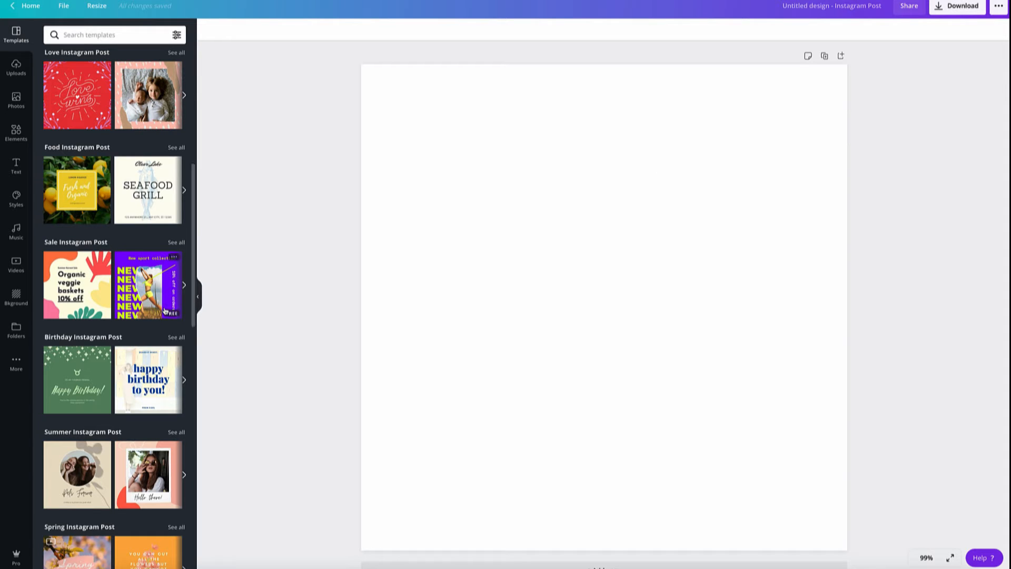
scroll(164, 311, down, 3)
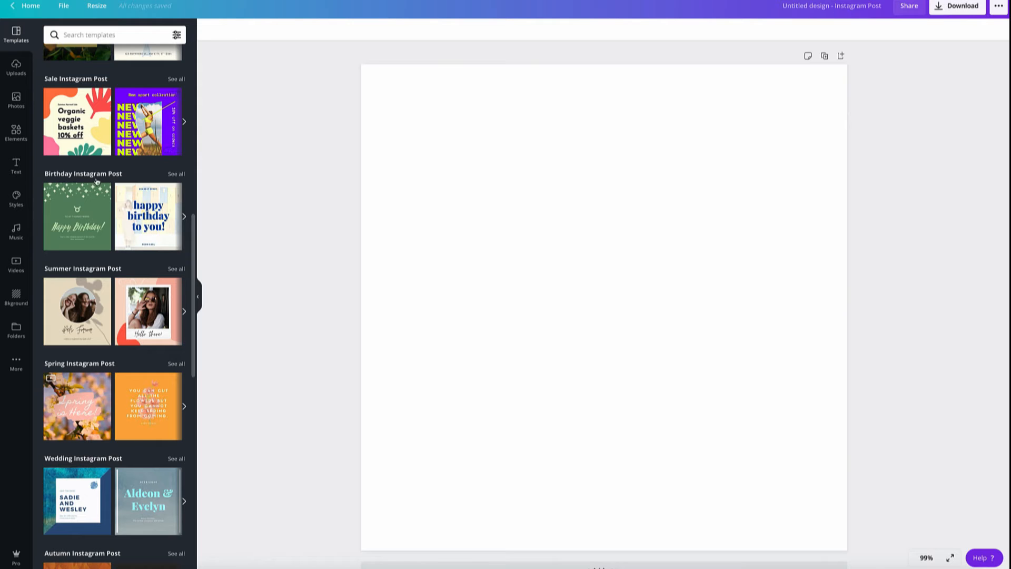
scroll(113, 271, down, 3)
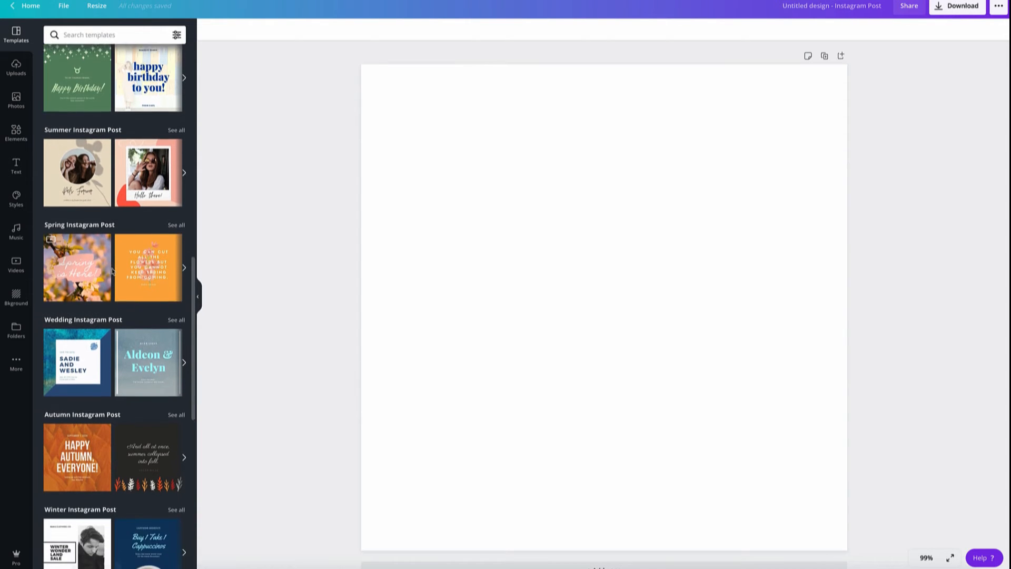
scroll(122, 255, down, 1)
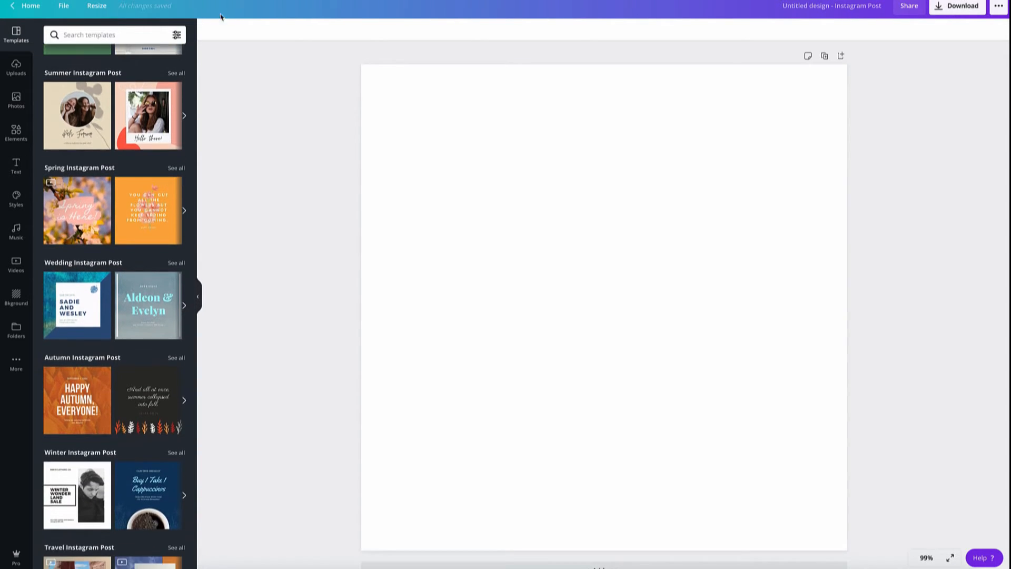
scroll(143, 251, down, 7)
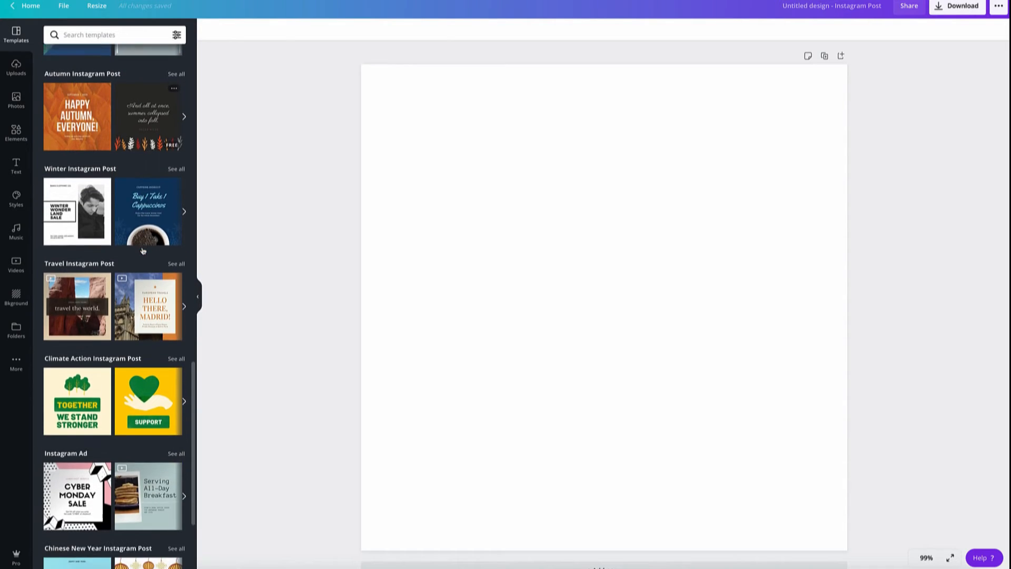
scroll(142, 250, down, 3)
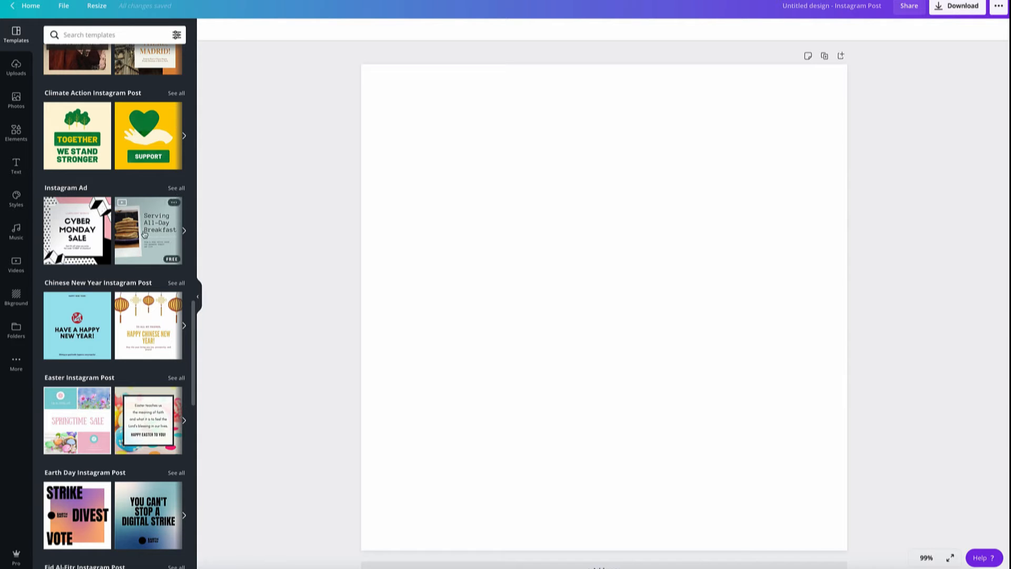
scroll(144, 234, down, 5)
scroll(144, 234, down, 7)
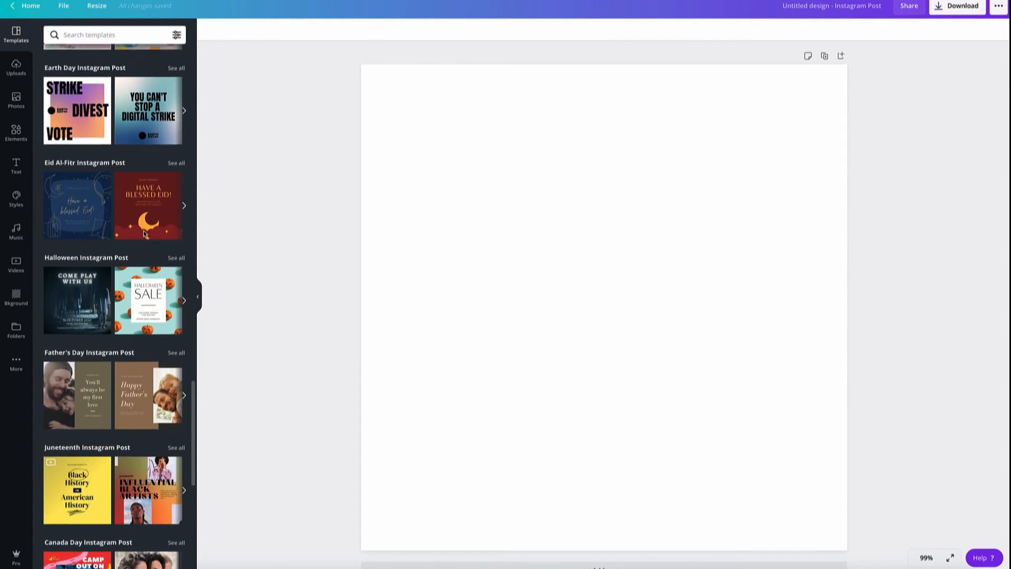
scroll(144, 233, down, 4)
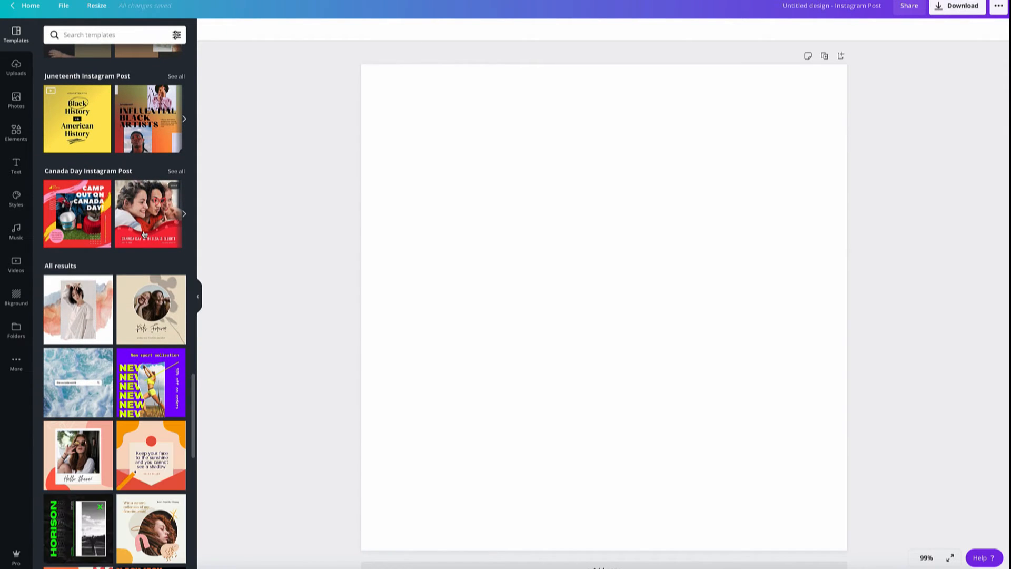
scroll(144, 234, down, 6)
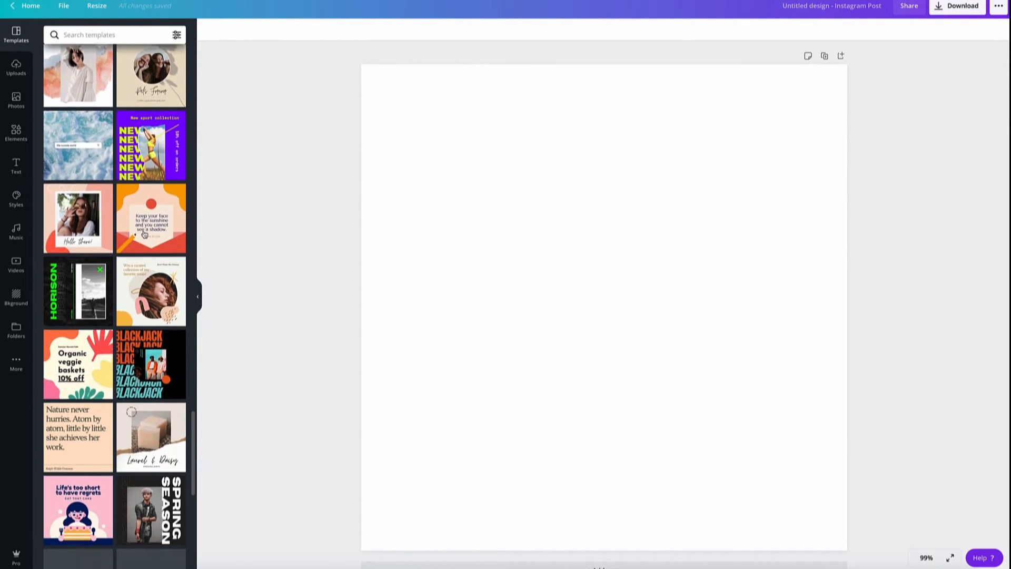
scroll(143, 233, down, 1)
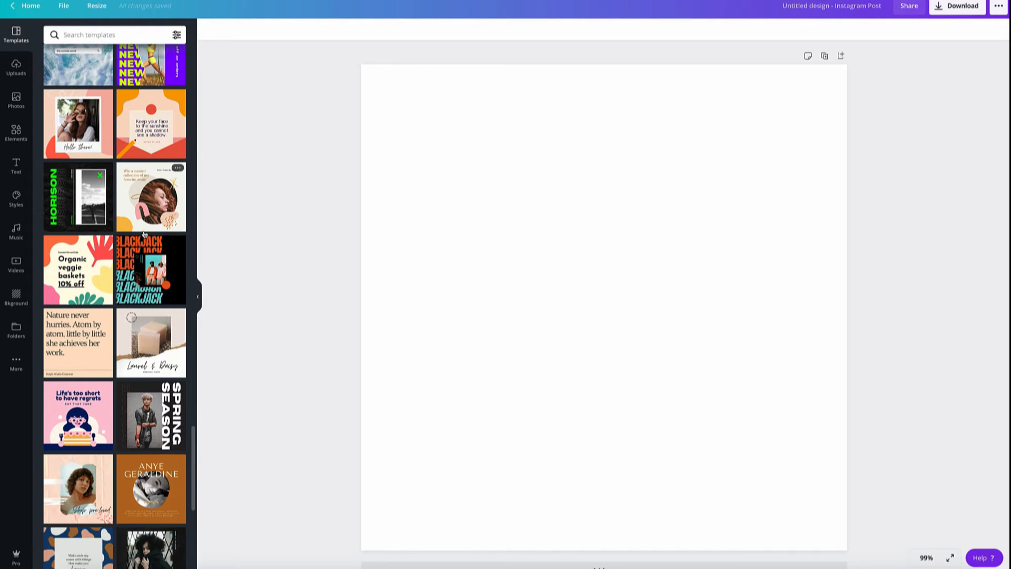
scroll(143, 233, down, 1)
scroll(144, 233, down, 6)
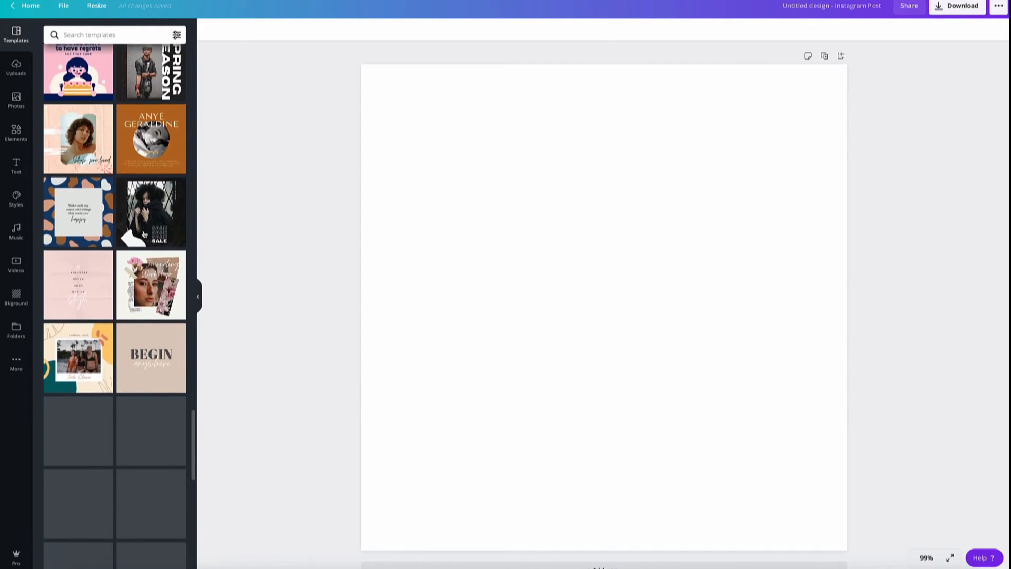
scroll(144, 233, down, 4)
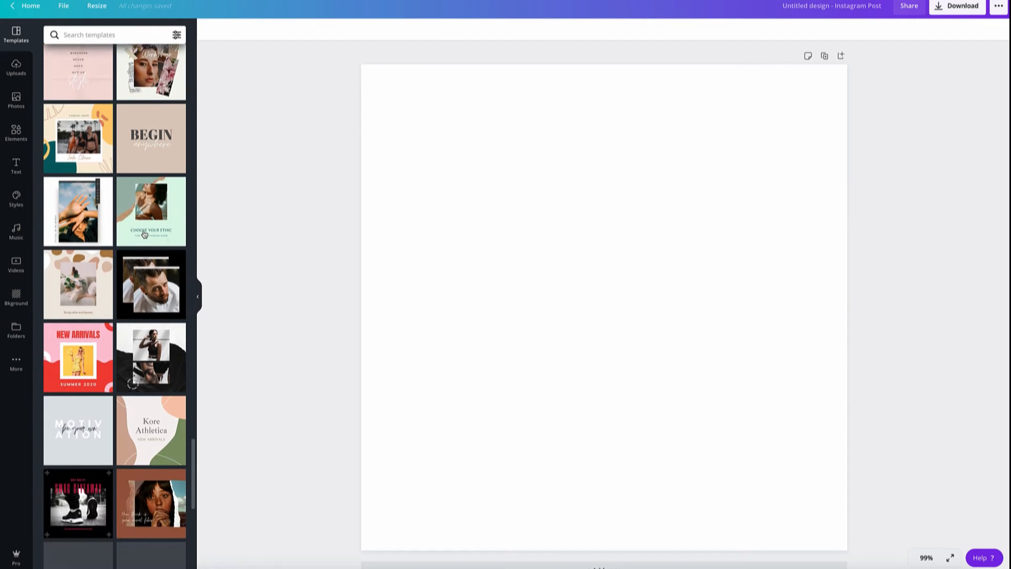
scroll(144, 233, down, 4)
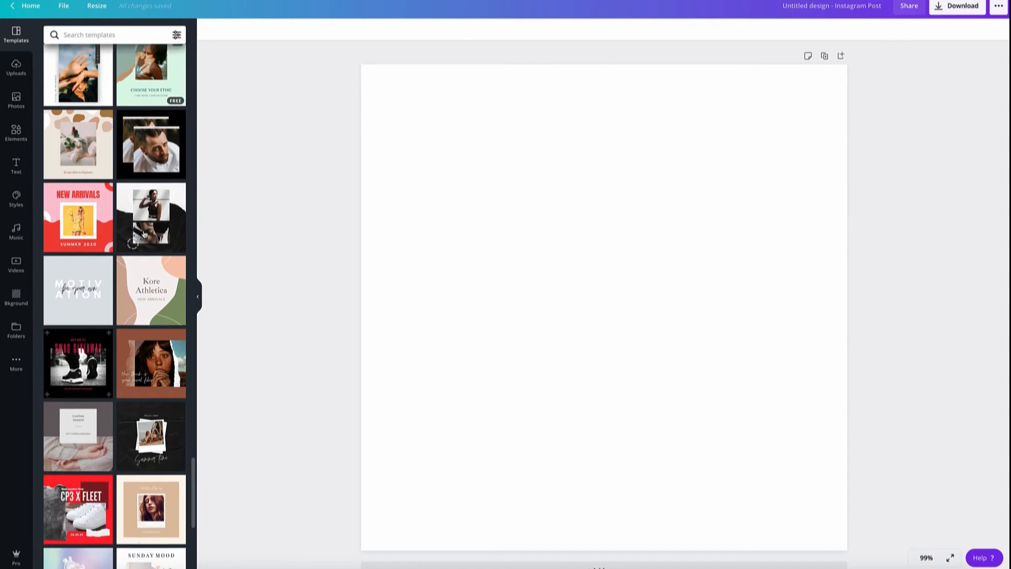
Step: Search the templates for "valentines day"
click(106, 34)
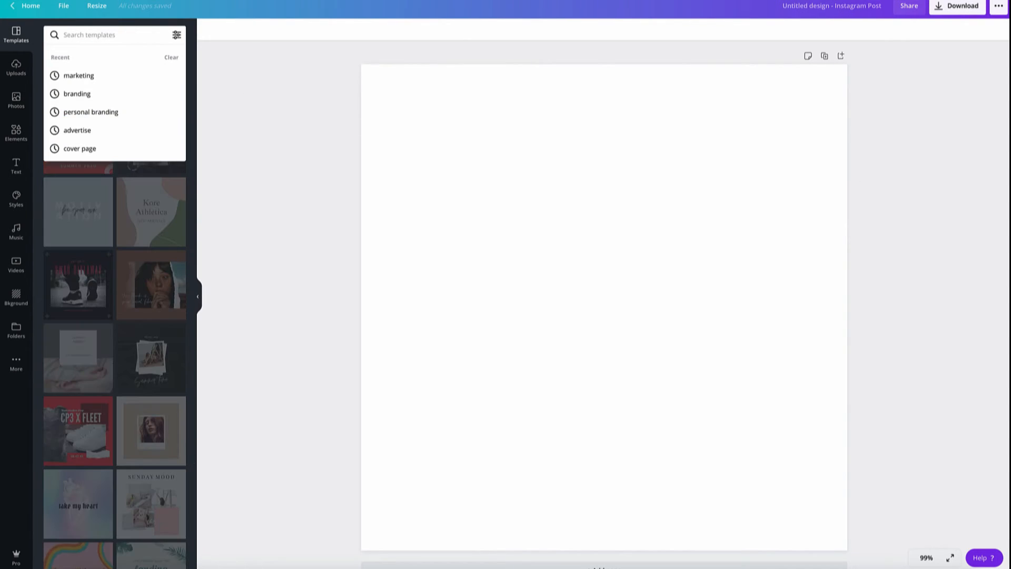
text(valentine)
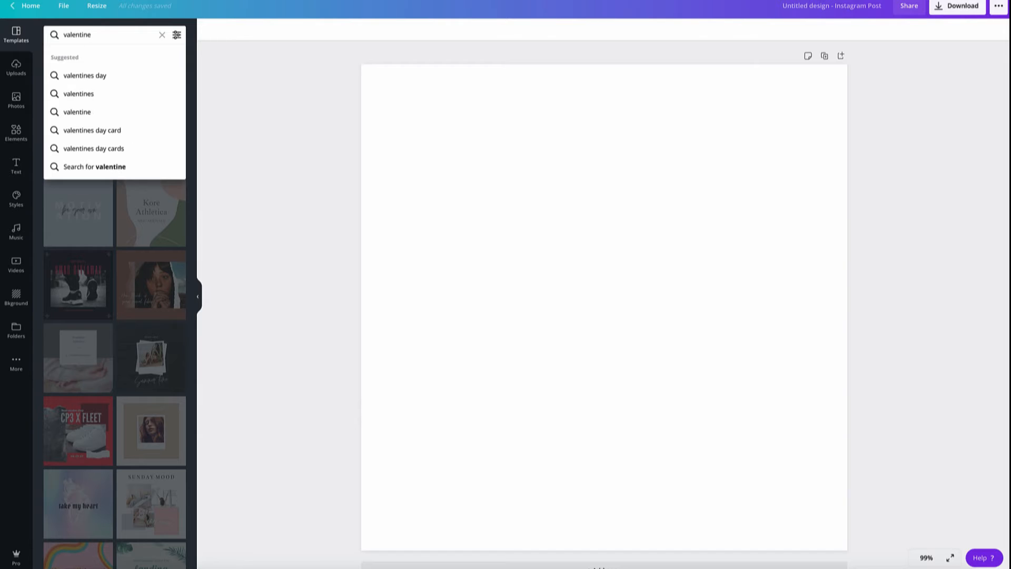
click(108, 80)
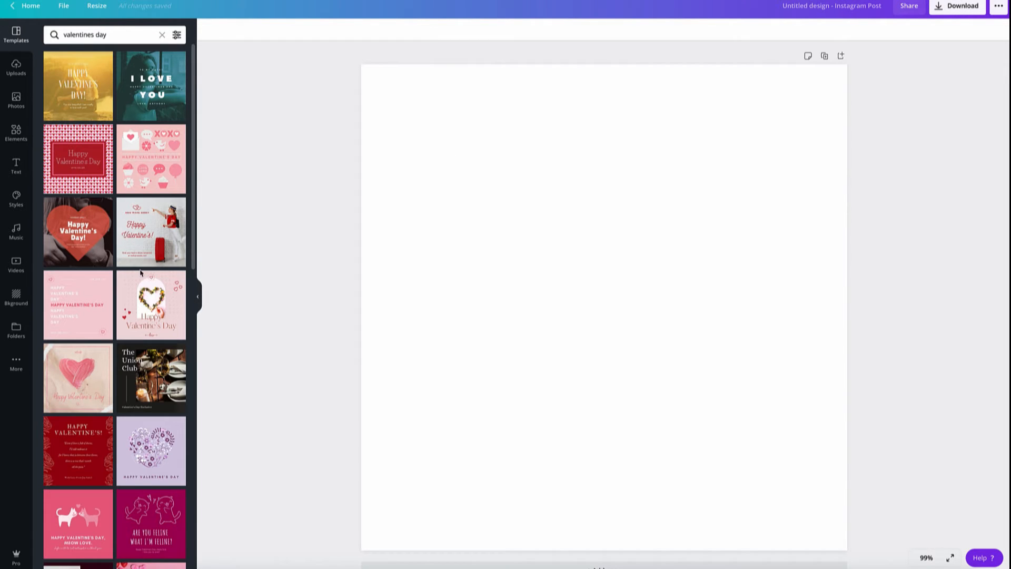
Step: Try the peach "Self Love" template on the page and replace it with the torn-paper couple template reading "Happy Valentine's Day!"
scroll(140, 272, down, 5)
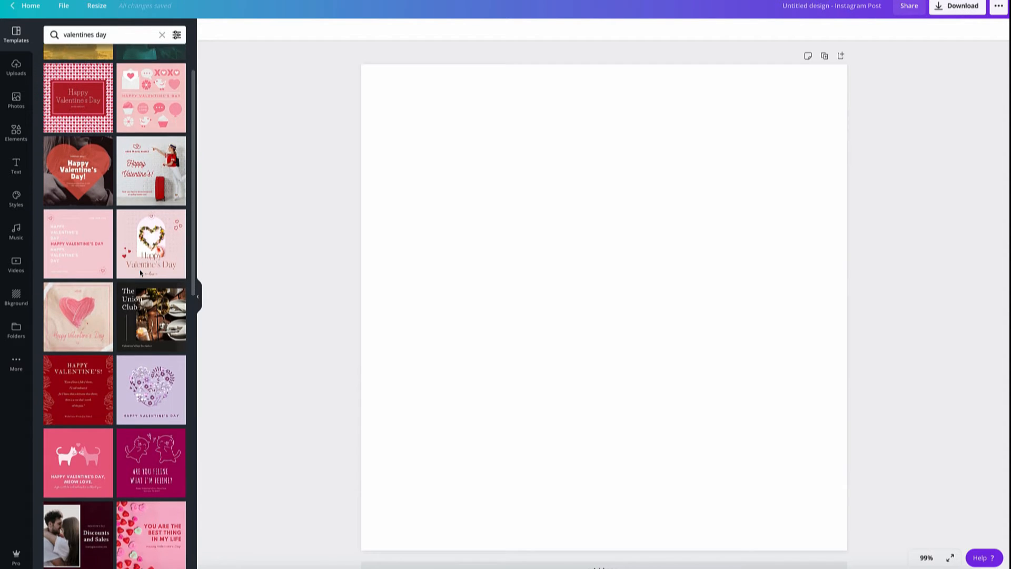
scroll(140, 272, down, 3)
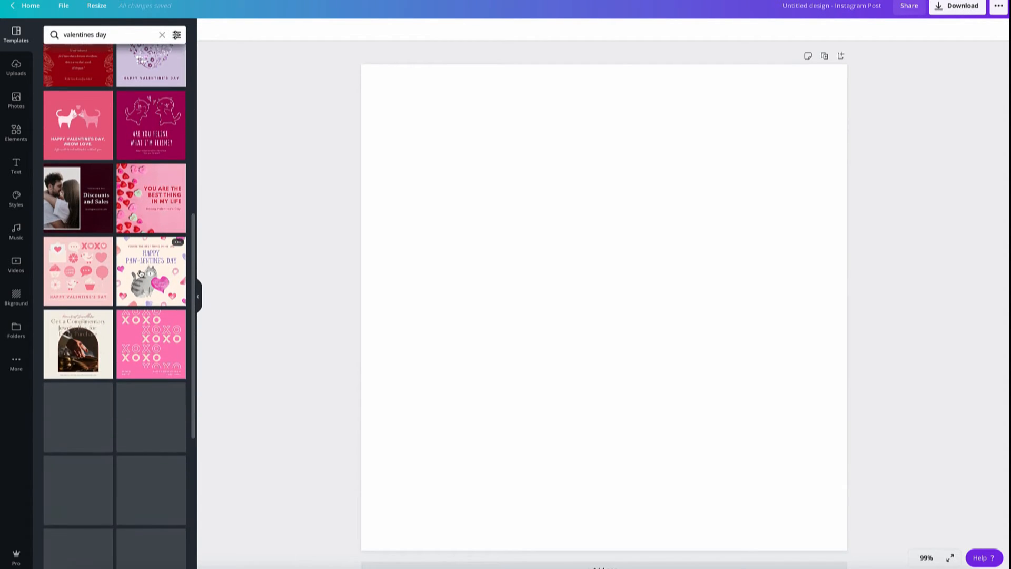
scroll(140, 272, down, 5)
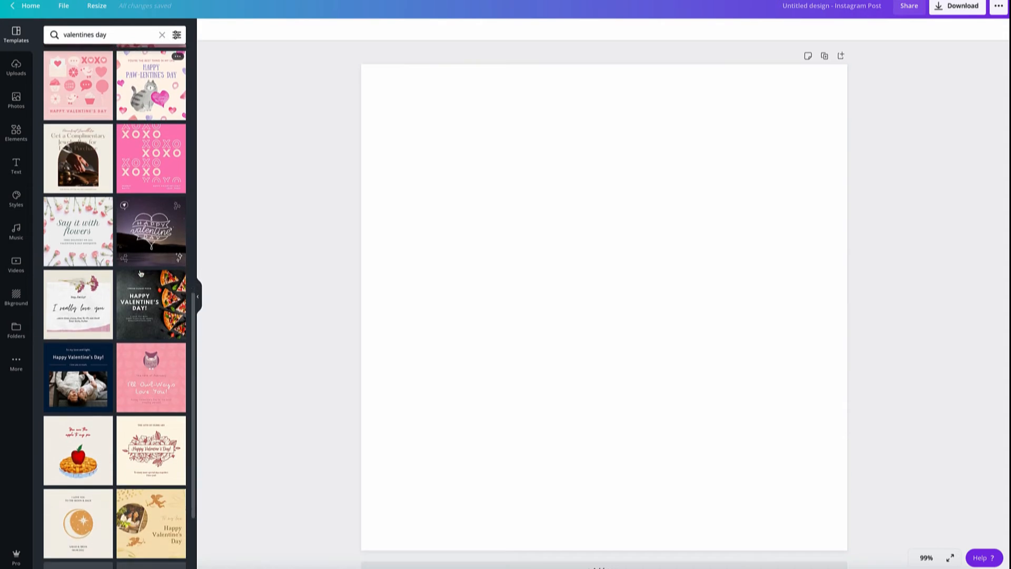
scroll(140, 272, down, 4)
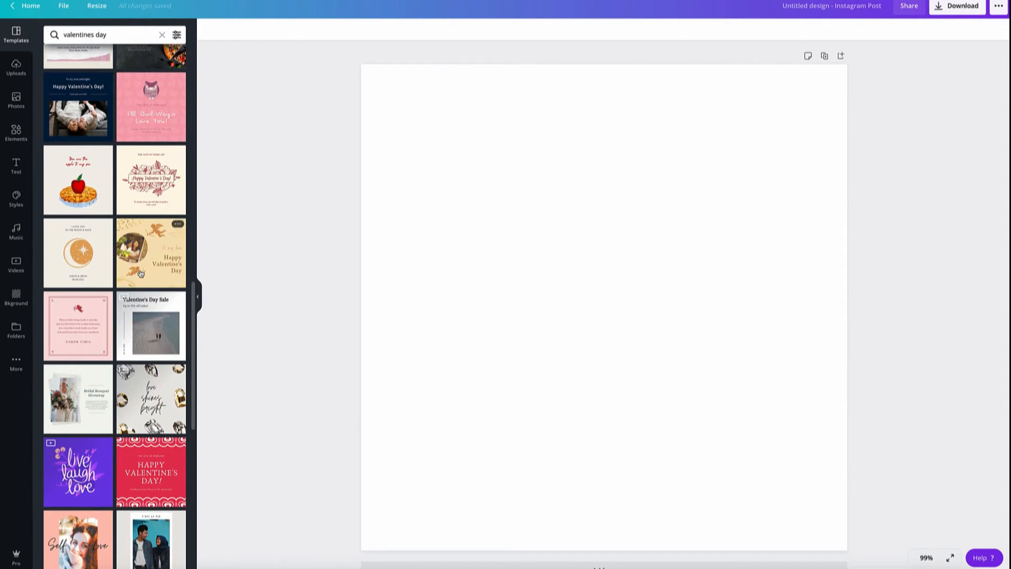
scroll(141, 273, down, 1)
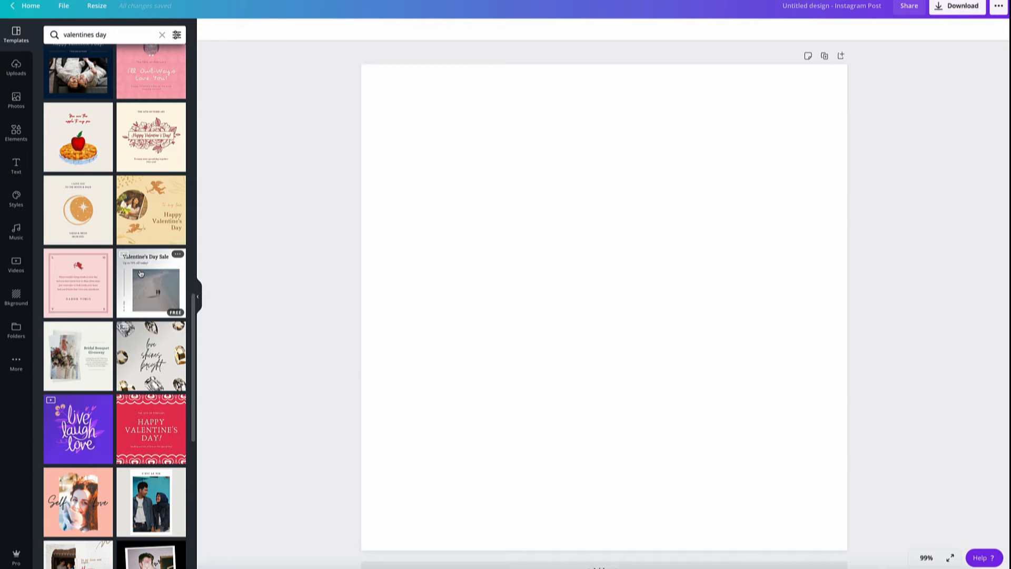
scroll(140, 272, down, 3)
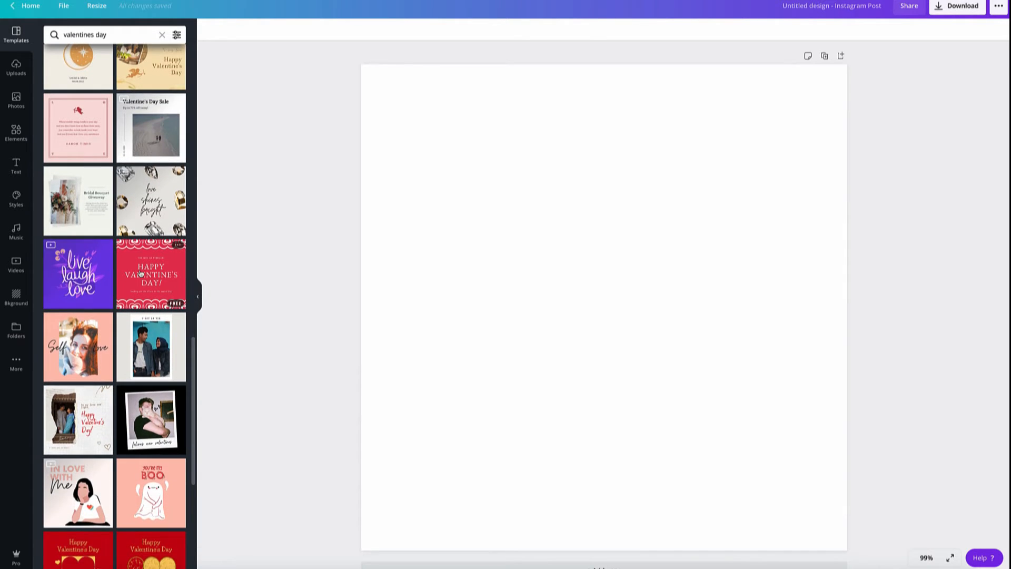
click(87, 346)
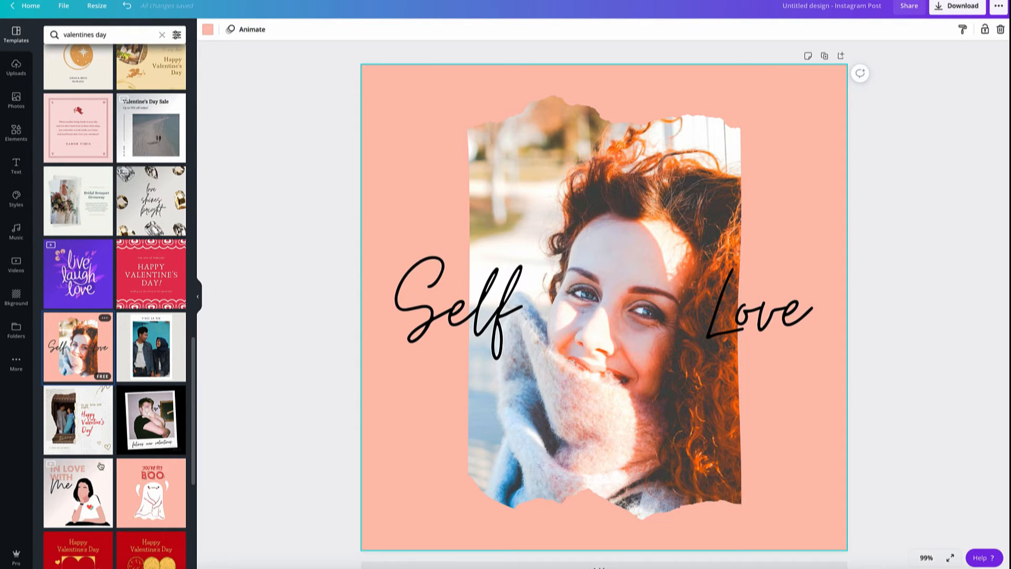
click(96, 425)
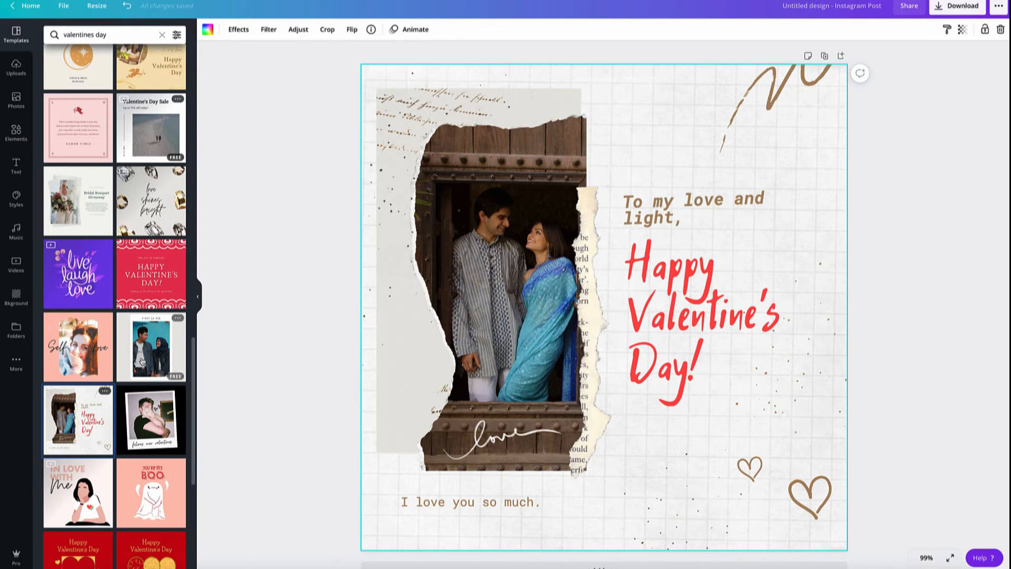
Step: Recolor the brown scribble at the page's upper right corner to #c29fa0
scroll(151, 365, down, 1)
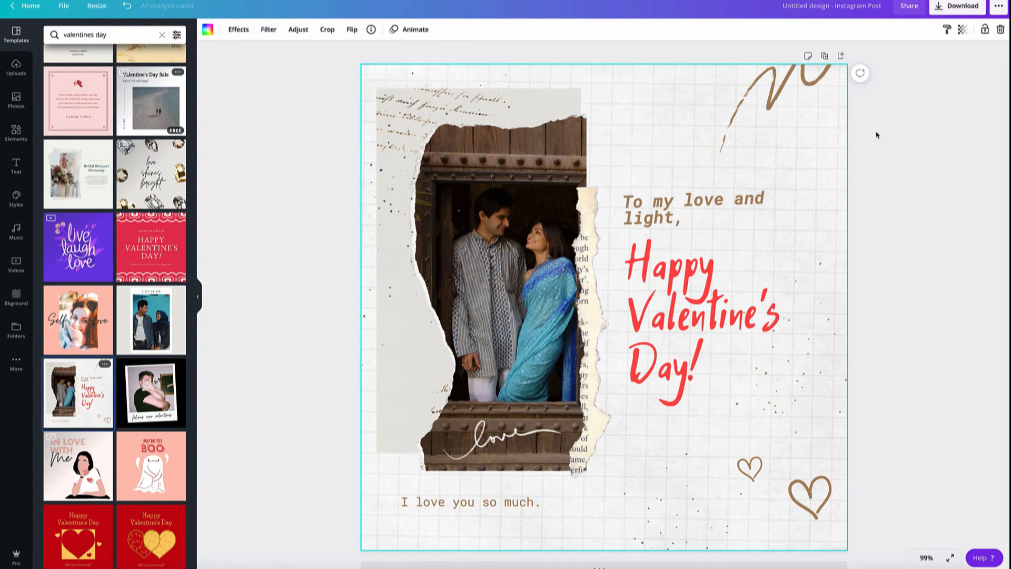
click(777, 92)
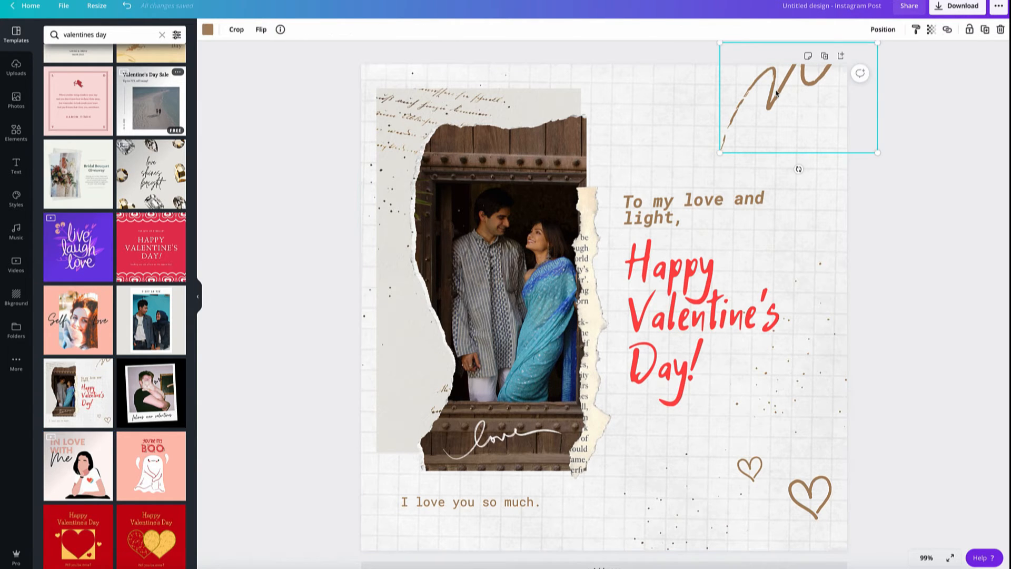
click(208, 31)
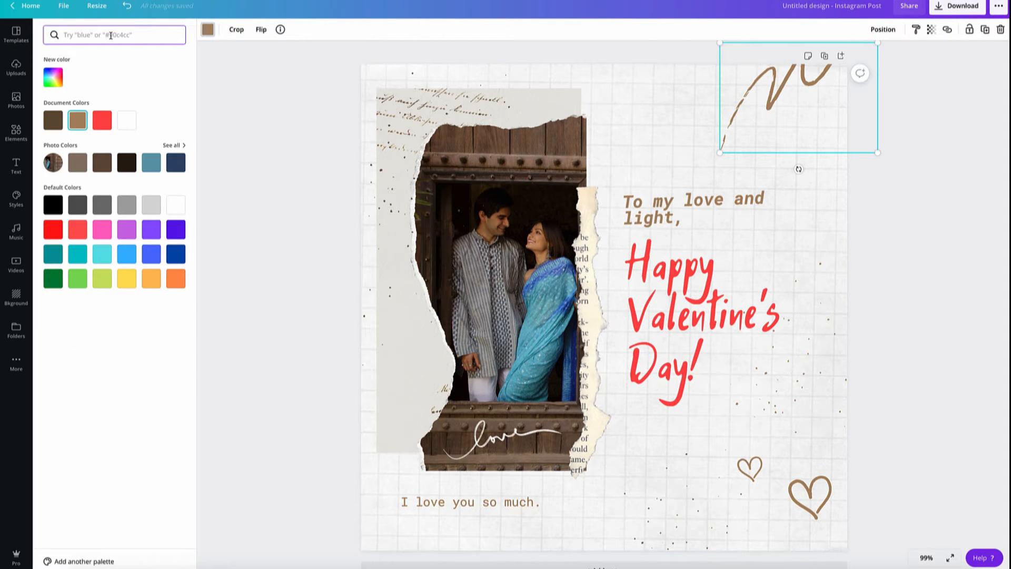
text(#)
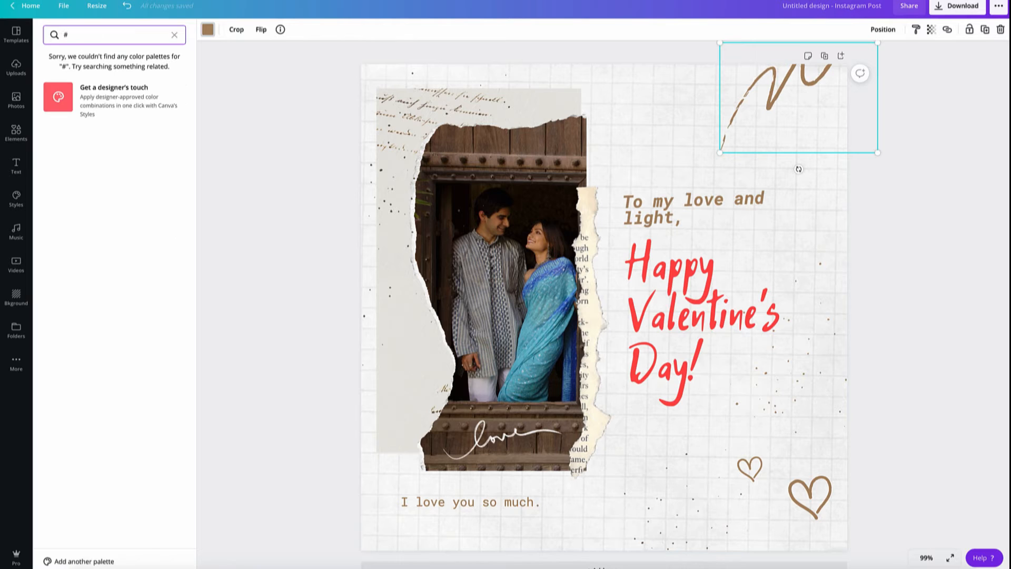
text(c29fa0)
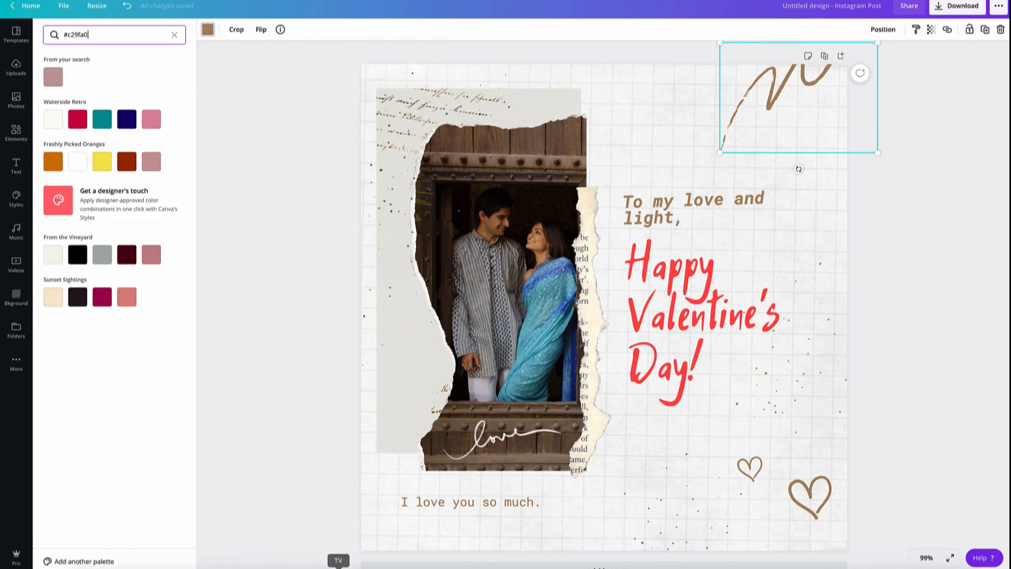
click(53, 77)
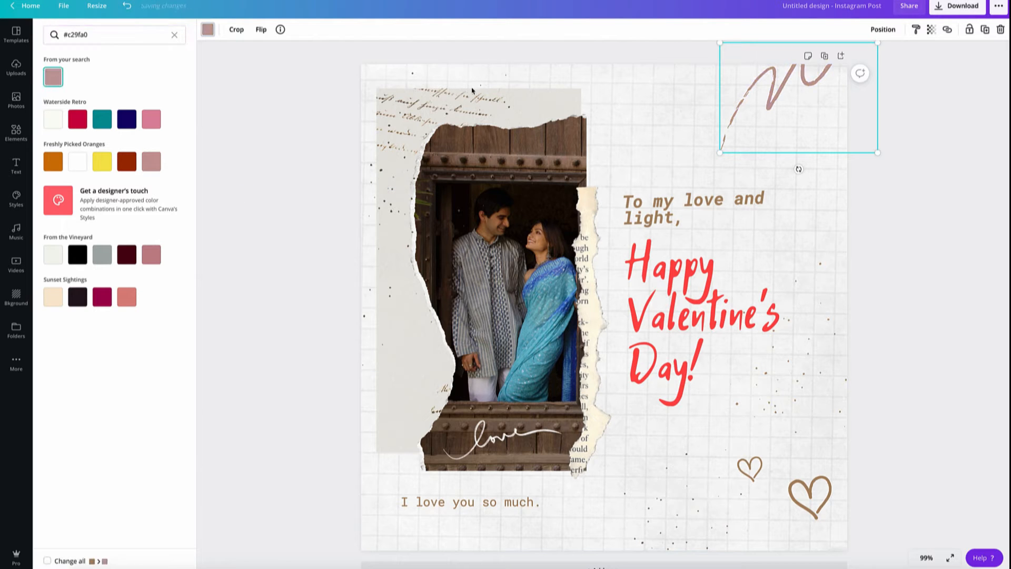
Step: Change the color of the text "To my love and light," to #6a535e
click(690, 206)
click(689, 218)
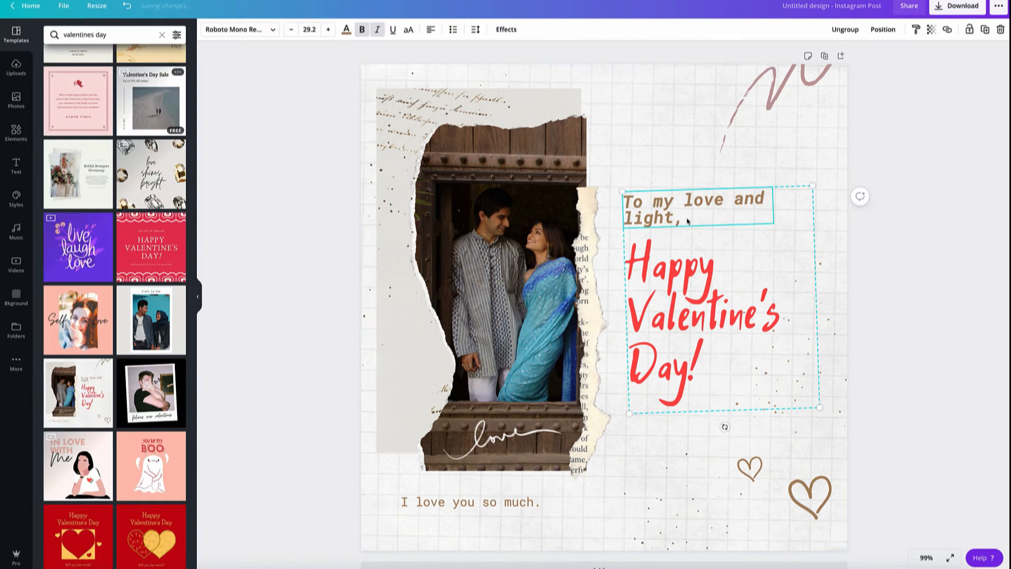
drag(691, 219, 624, 202)
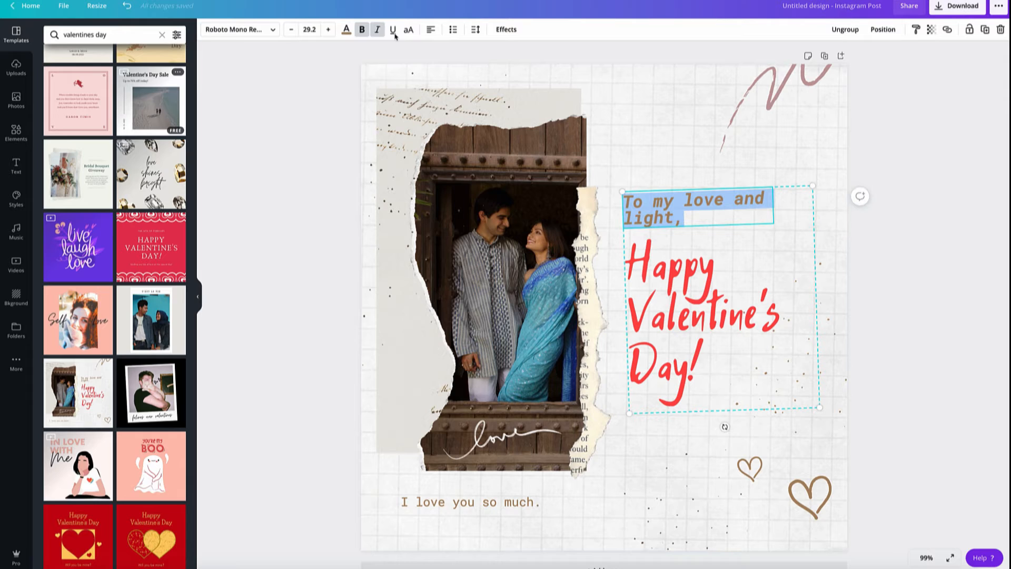
click(346, 30)
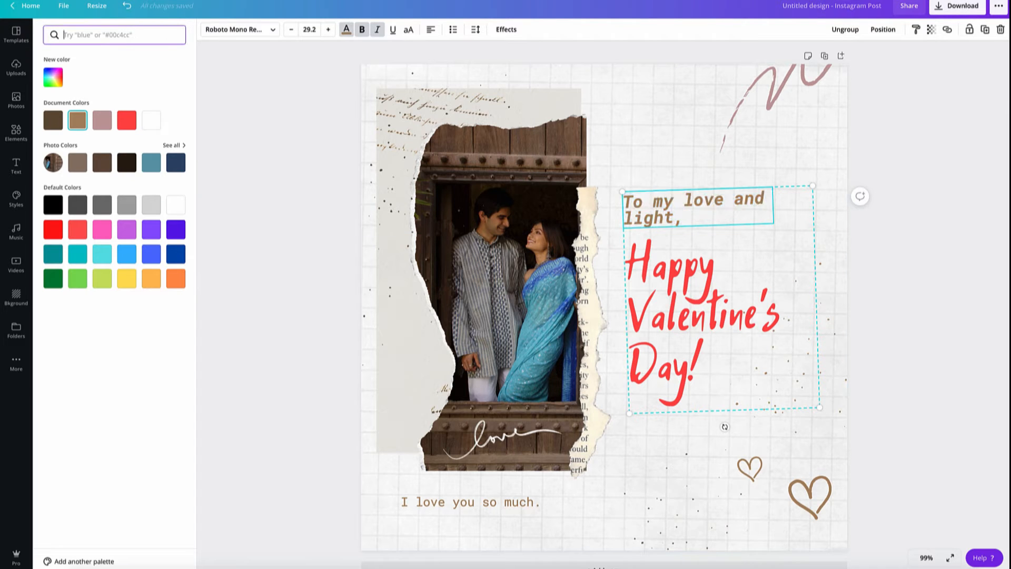
text(#)
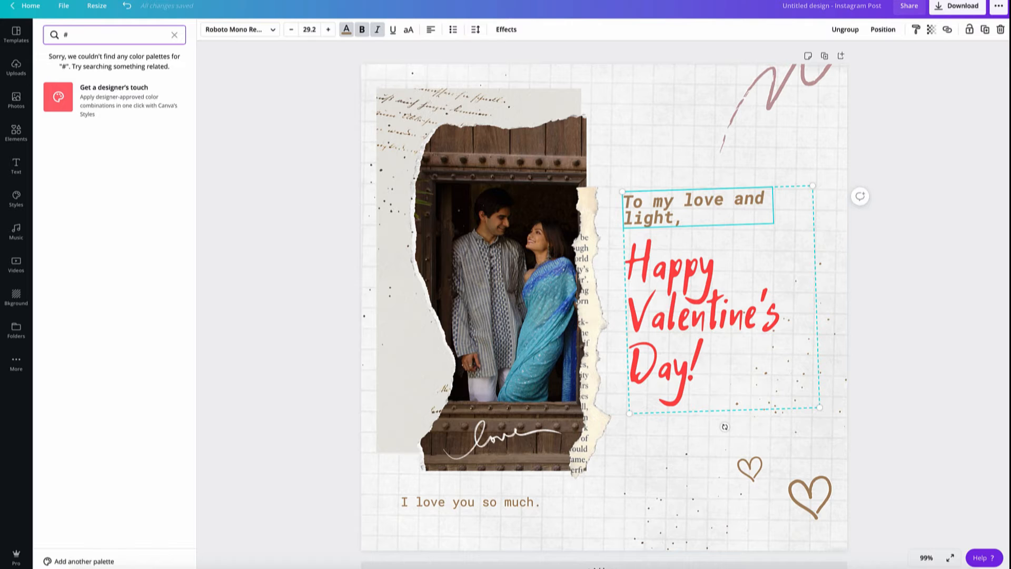
text(6)
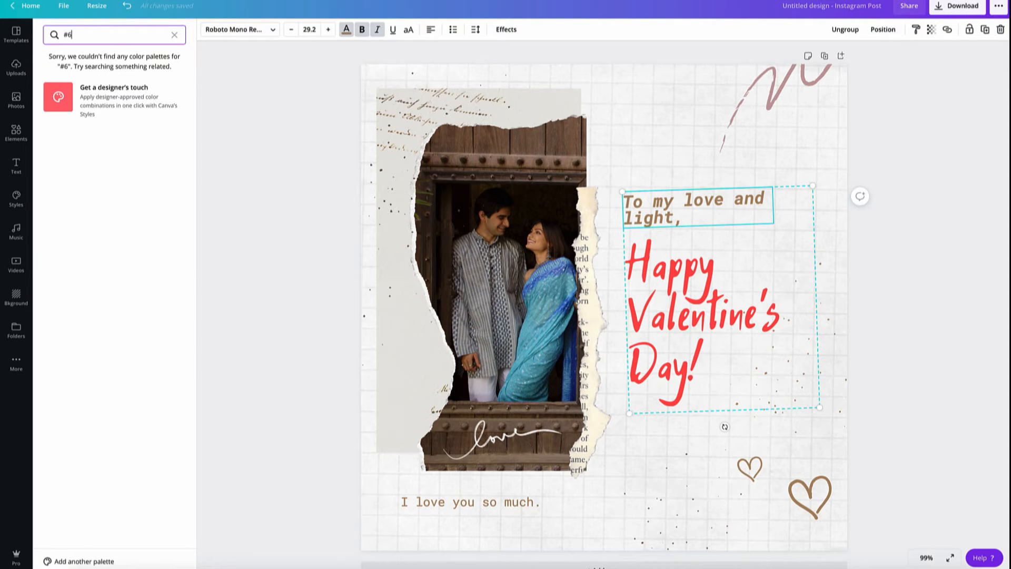
text(a)
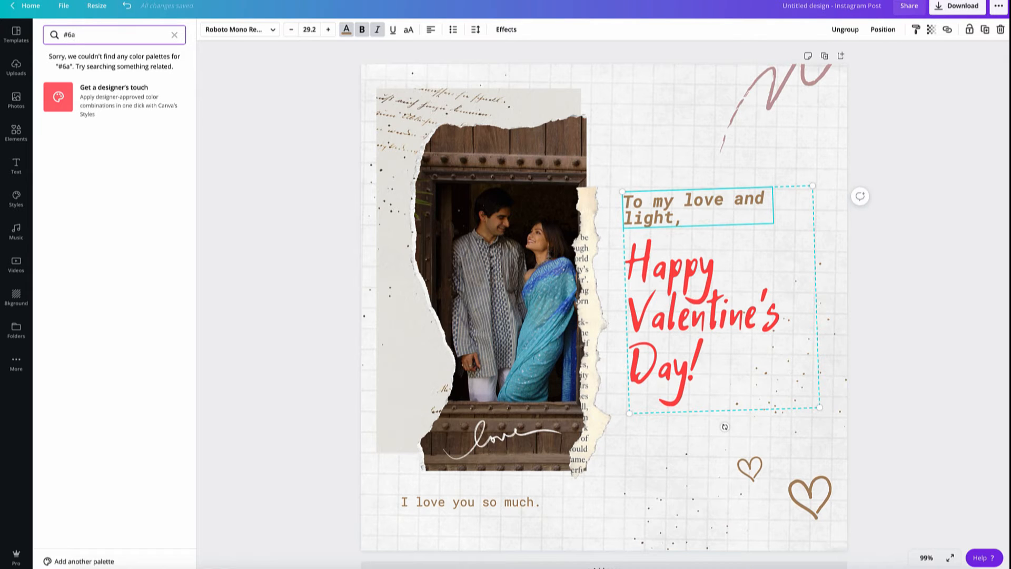
text(553)
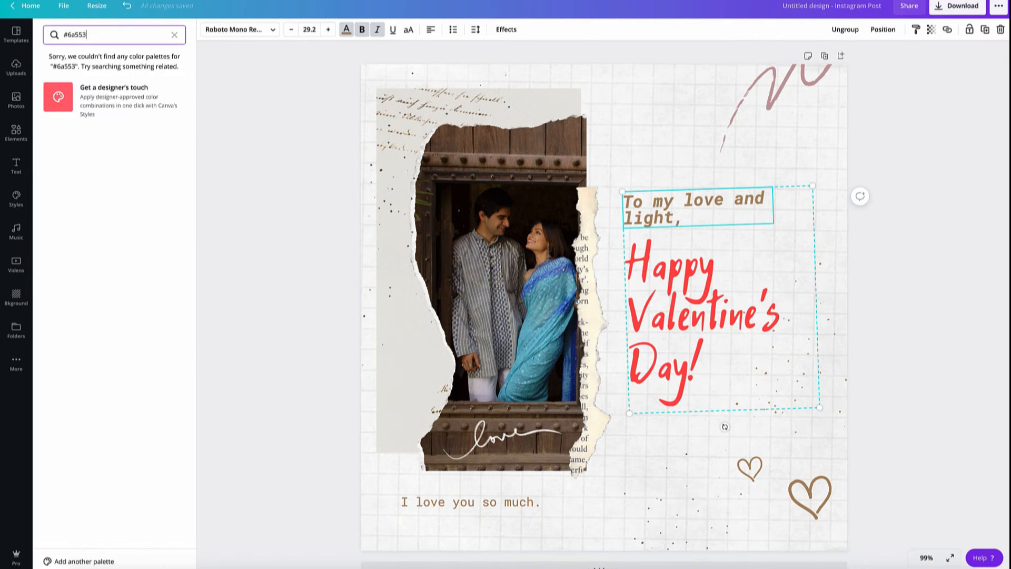
text(5e)
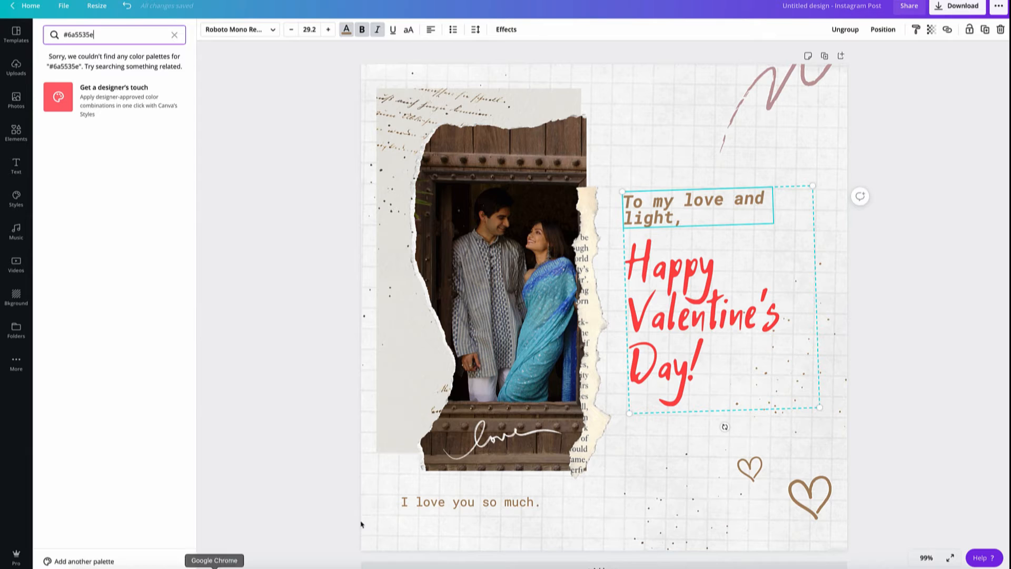
click(82, 35)
key(BackSpace)
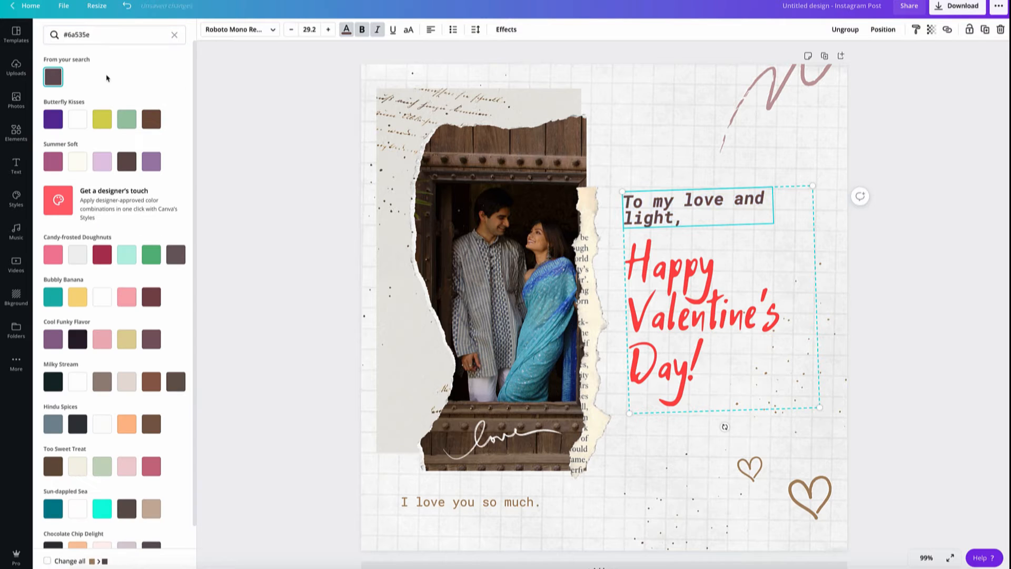
Step: Recolor the "Happy Valentine's Day!" heading with the dusty pink already used in the document
click(718, 300)
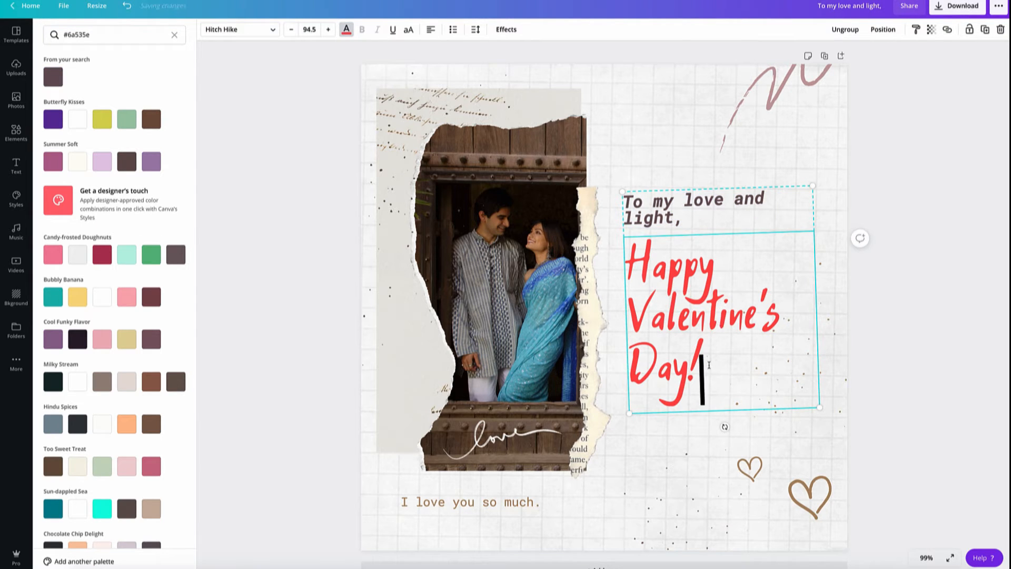
drag(704, 379, 586, 187)
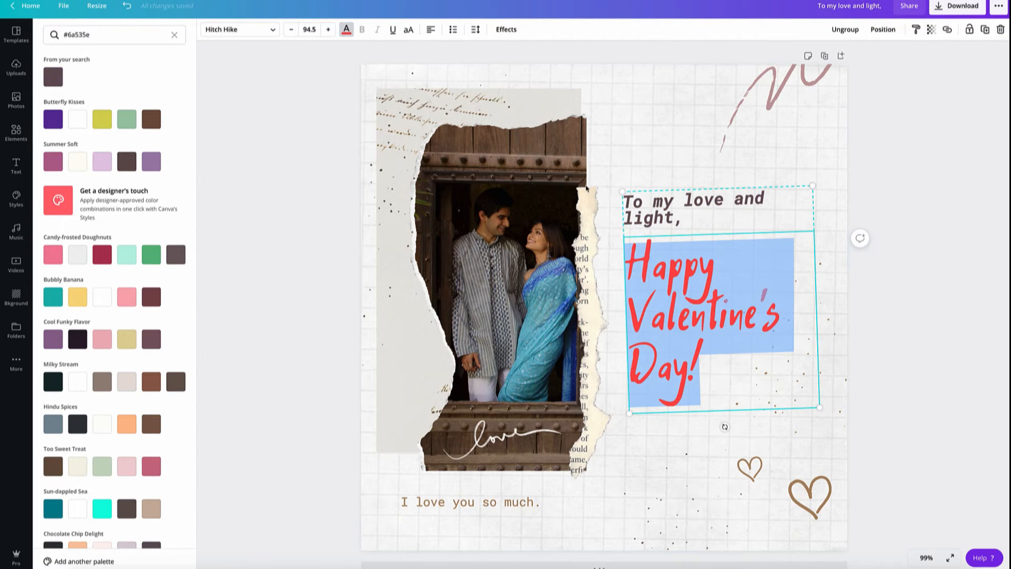
click(174, 35)
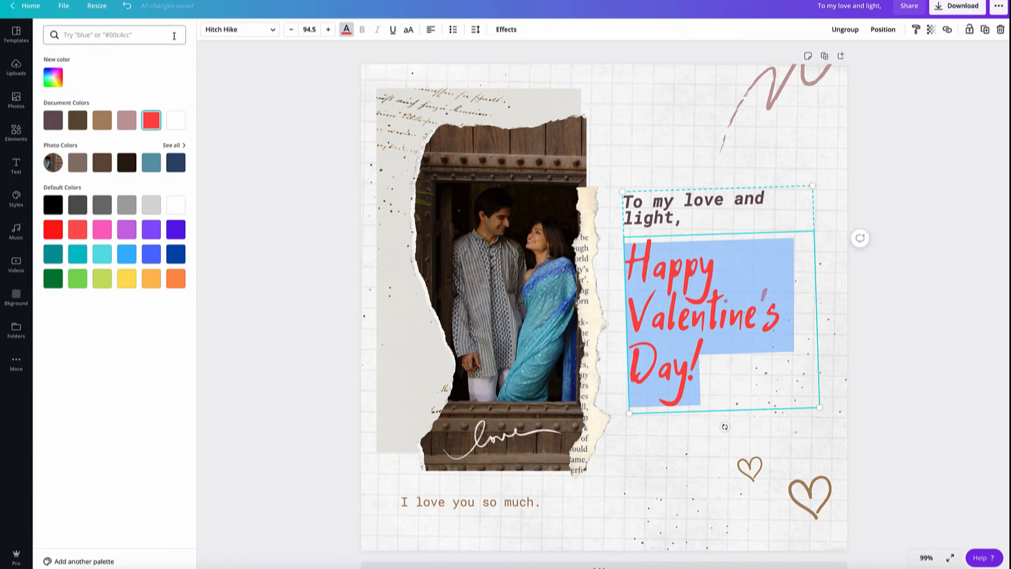
click(123, 125)
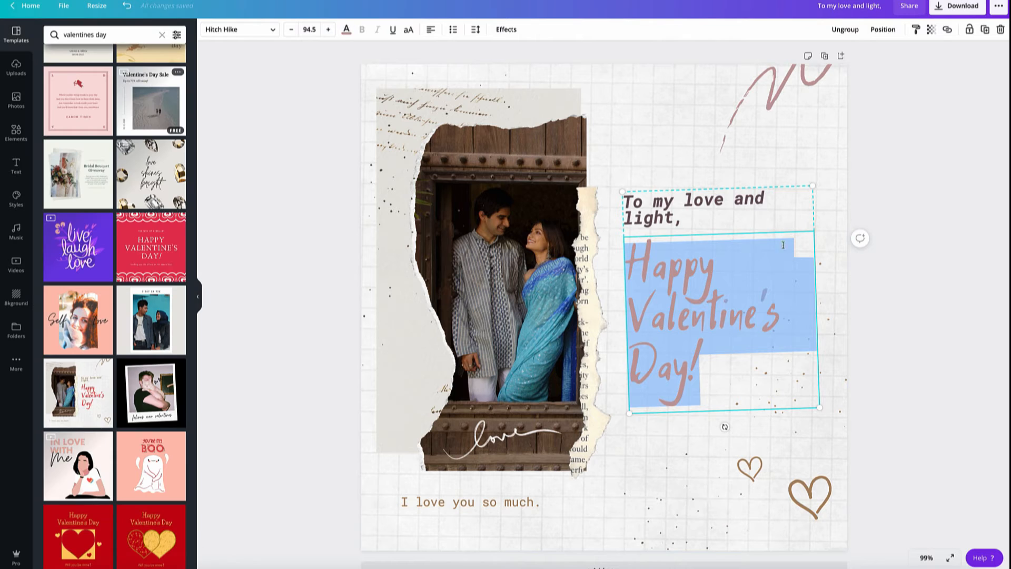
click(735, 318)
click(704, 365)
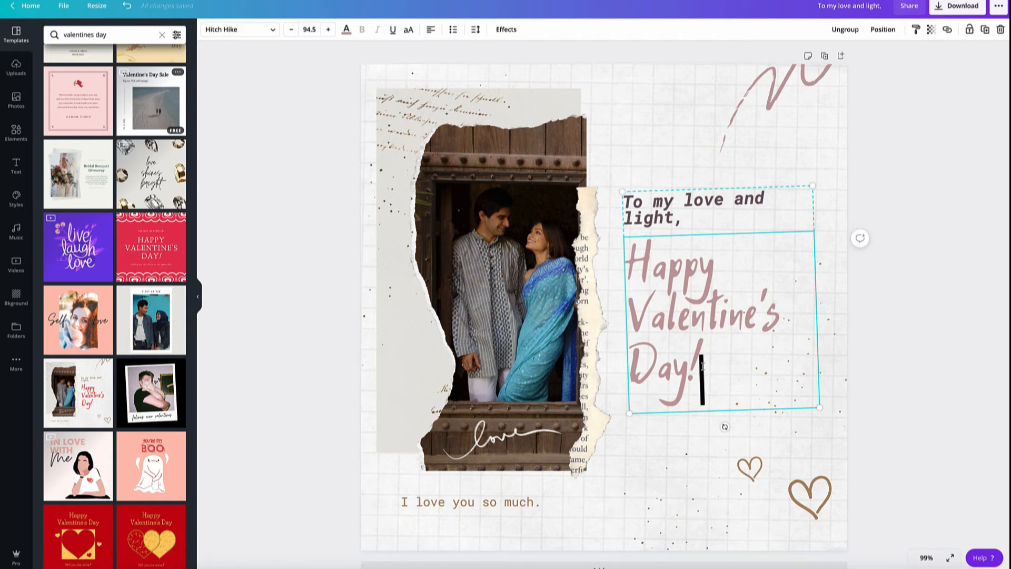
Step: Reword the caption below the photo to "I love you more than yesterday and less than tomorrow"
click(436, 501)
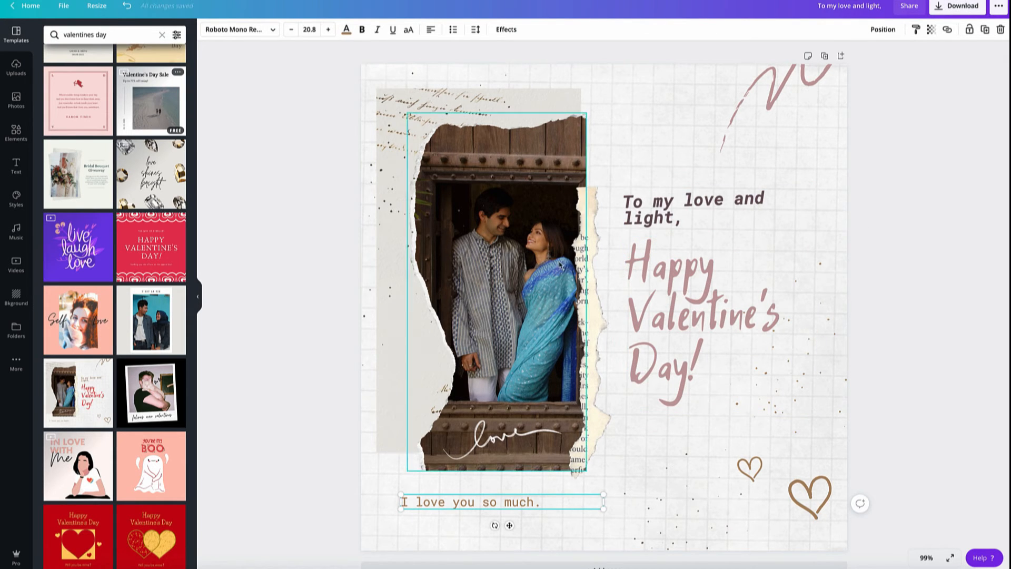
drag(551, 506, 411, 499)
text(l)
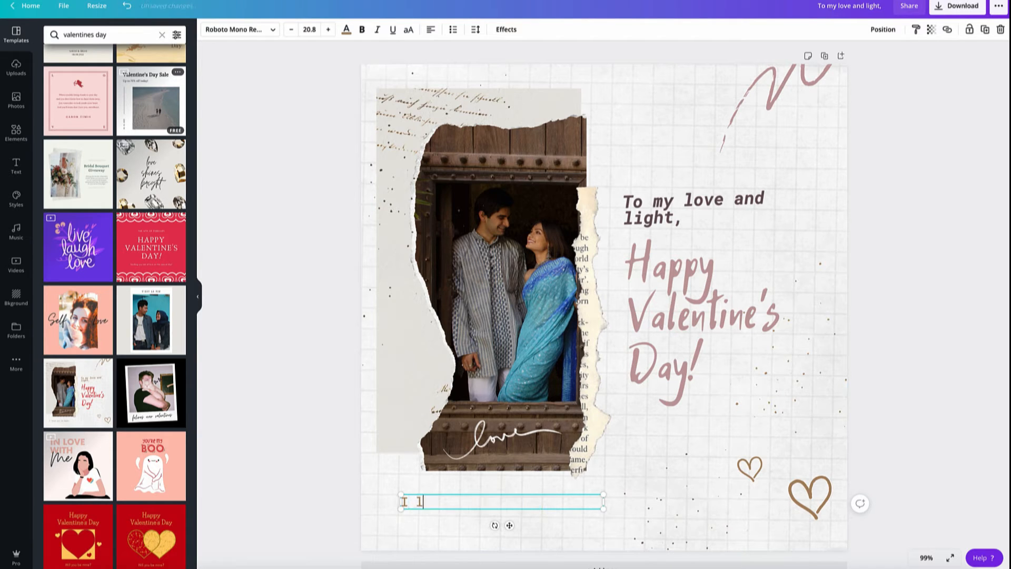
text(ove you more than)
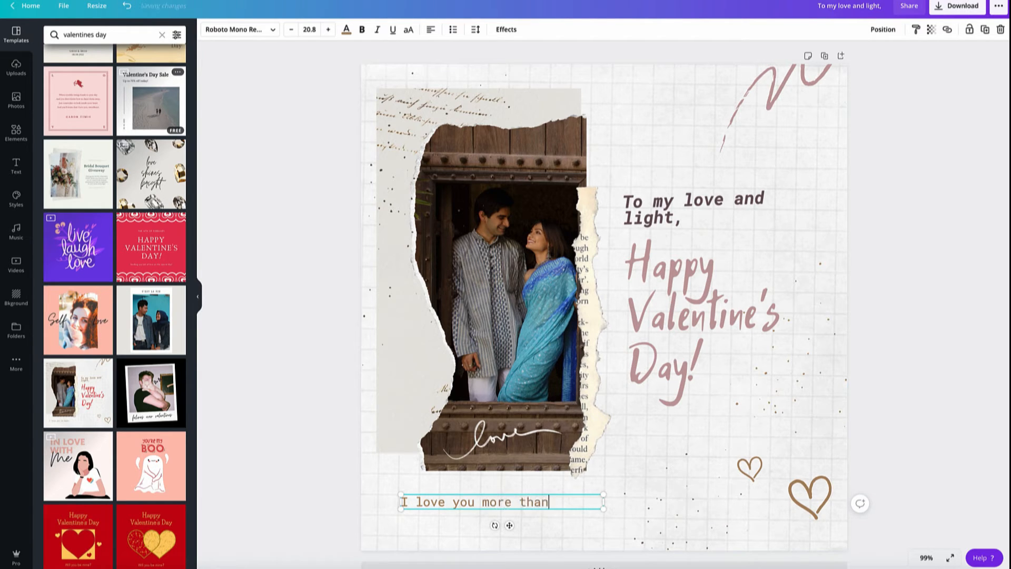
text( yesterday and l)
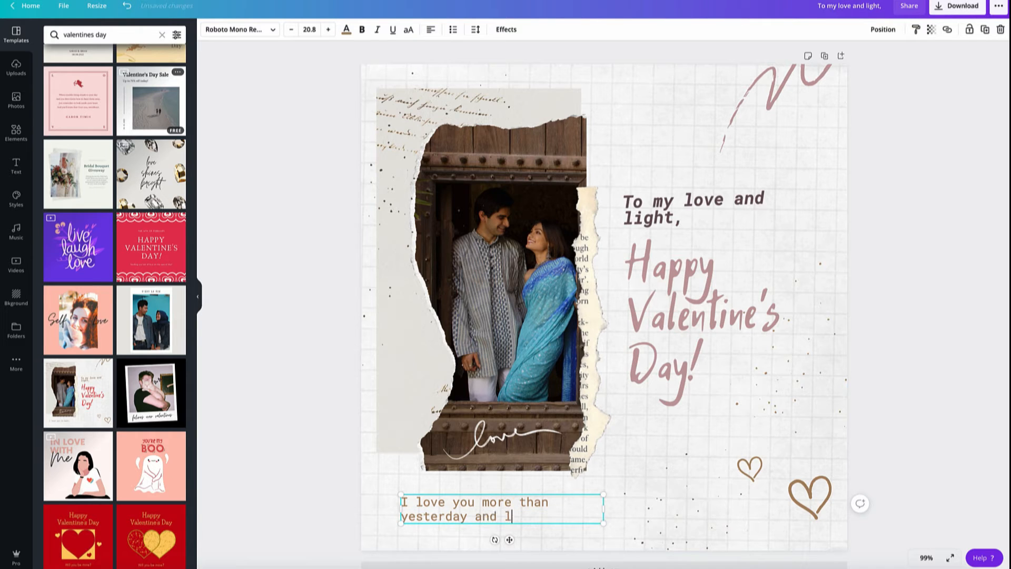
text(ess than tomorrow)
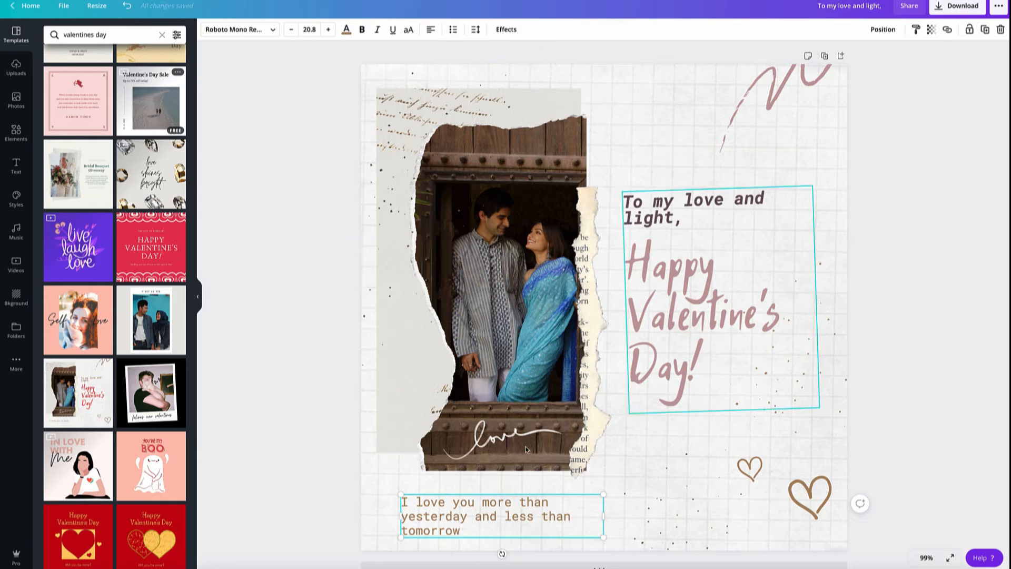
click(498, 435)
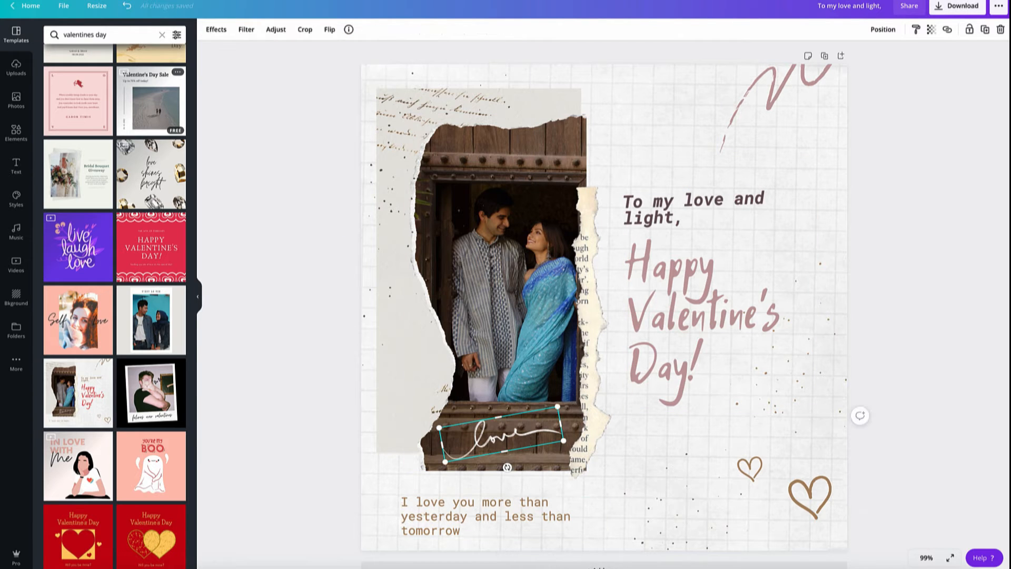
click(561, 159)
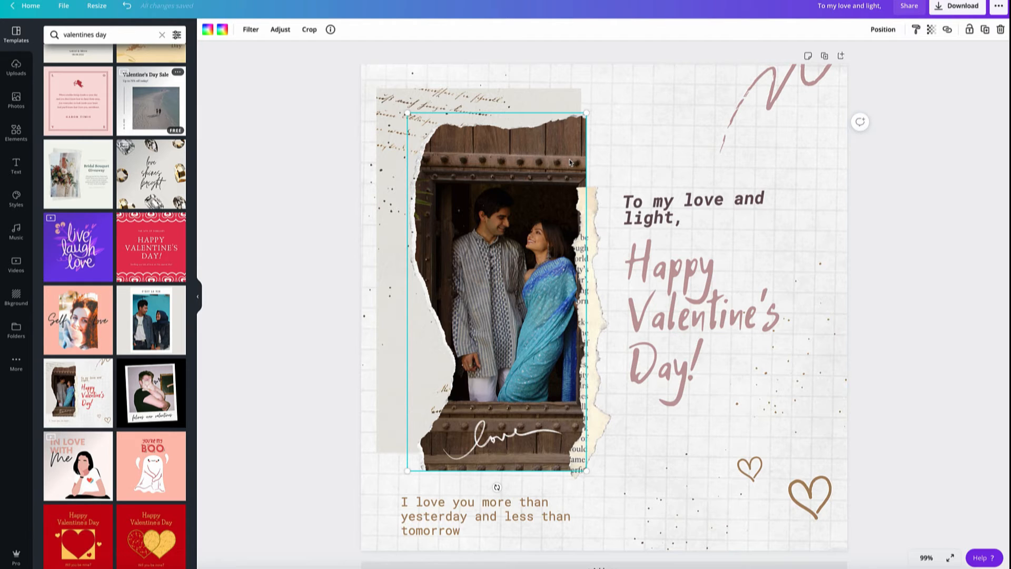
Step: Recolor the small heart dusty pink and the large heart dark plum, using the document's existing colors
click(750, 468)
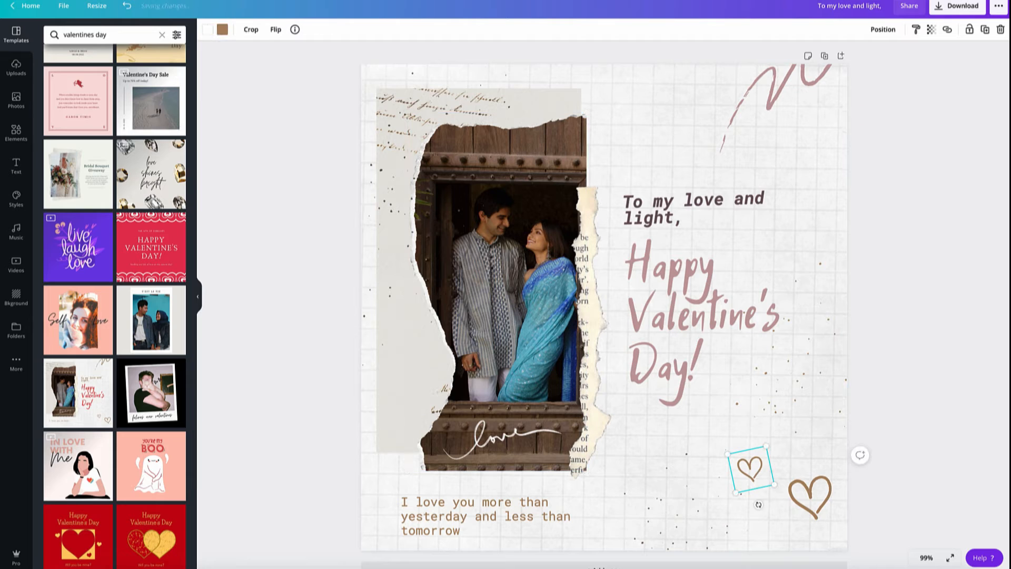
click(222, 30)
click(126, 120)
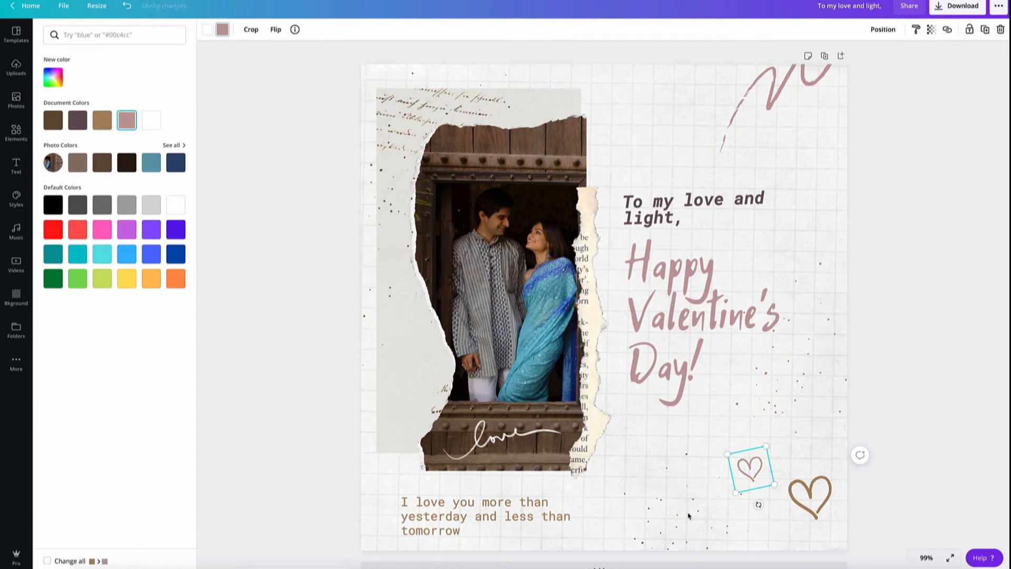
key(Tab)
click(78, 121)
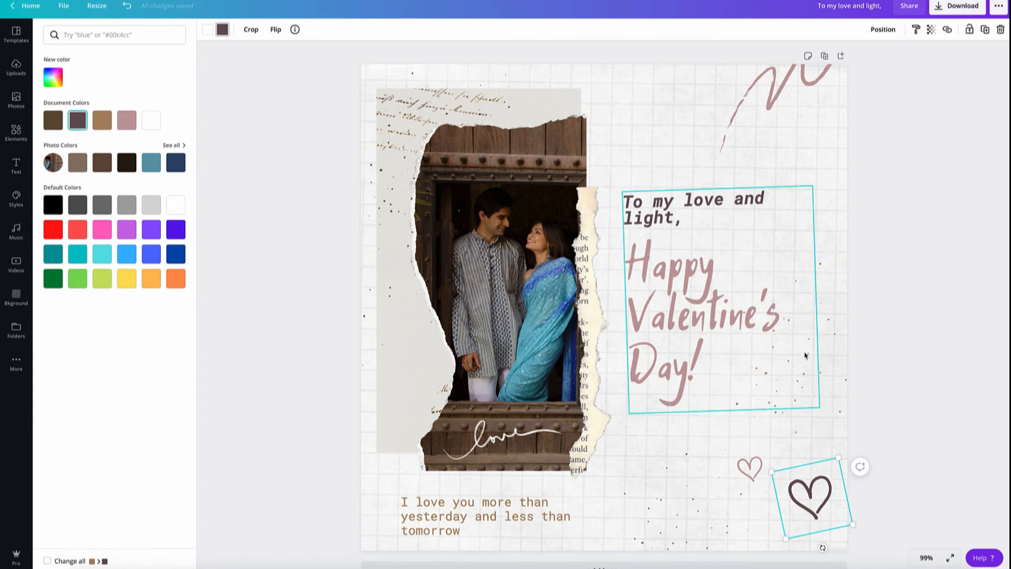
key(Escape)
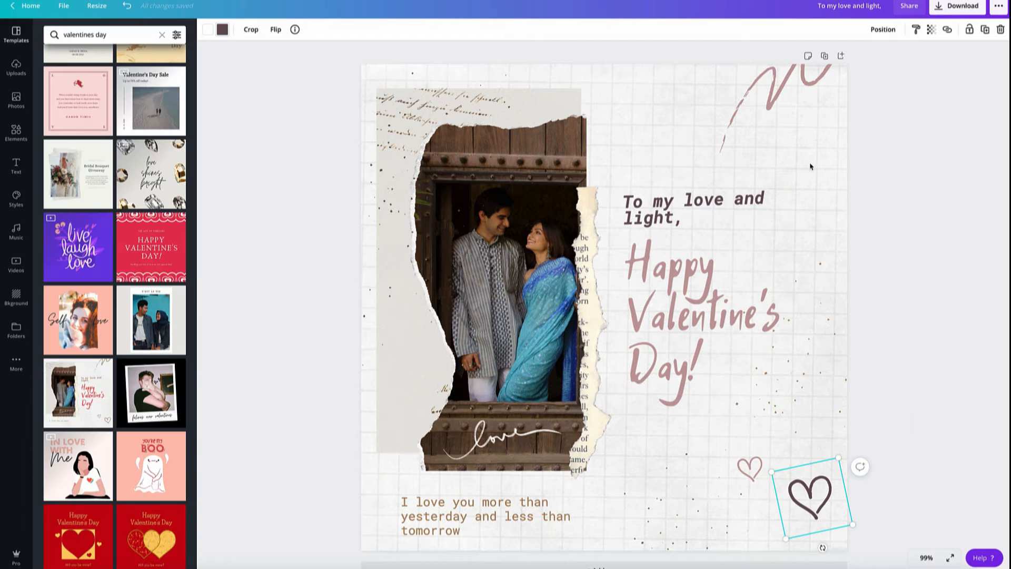
Step: Change the line above the "Happy Valentine's Day!" heading to read "To the love of my life"
click(689, 219)
click(688, 218)
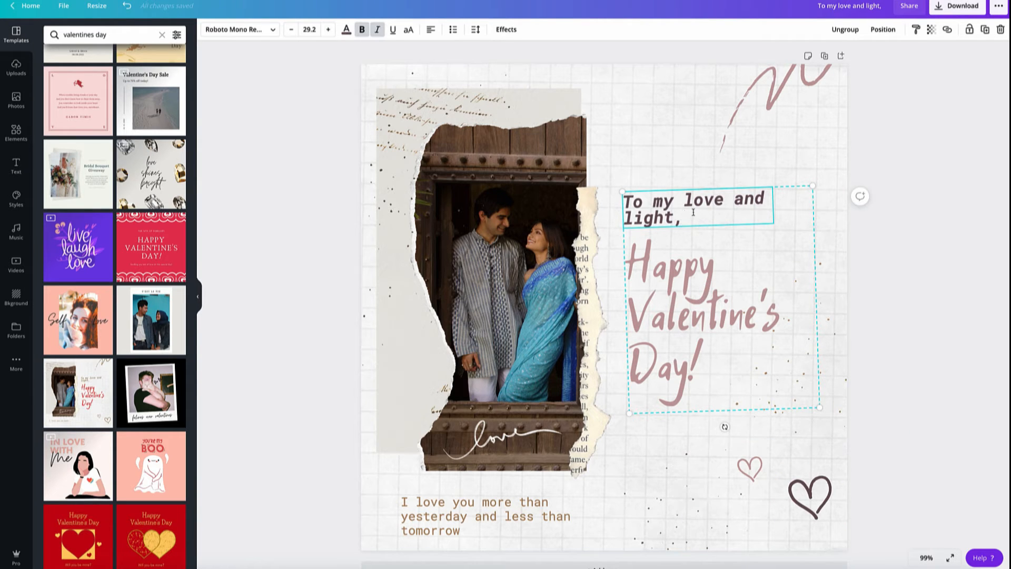
drag(693, 213, 653, 200)
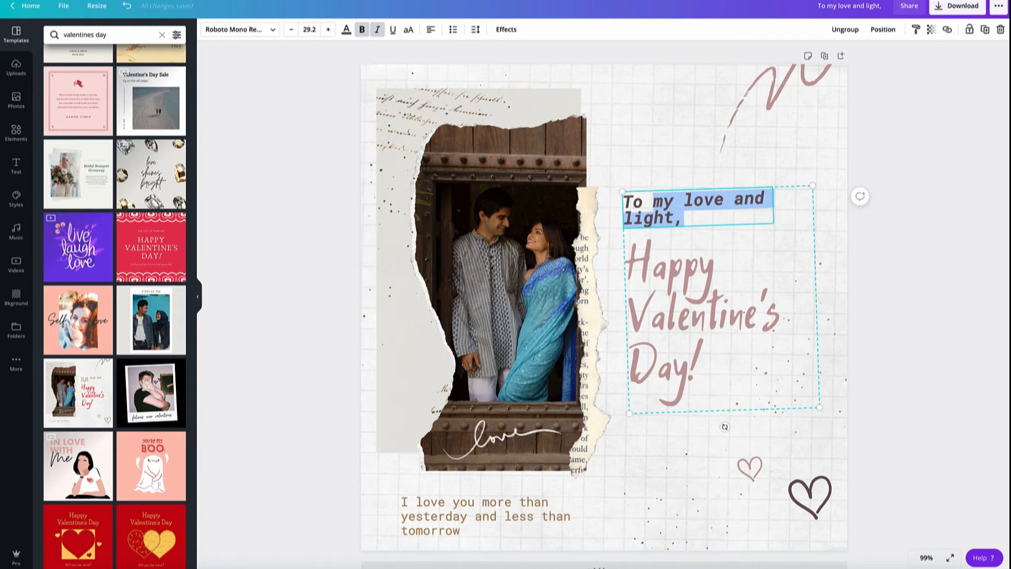
text(the love of my l)
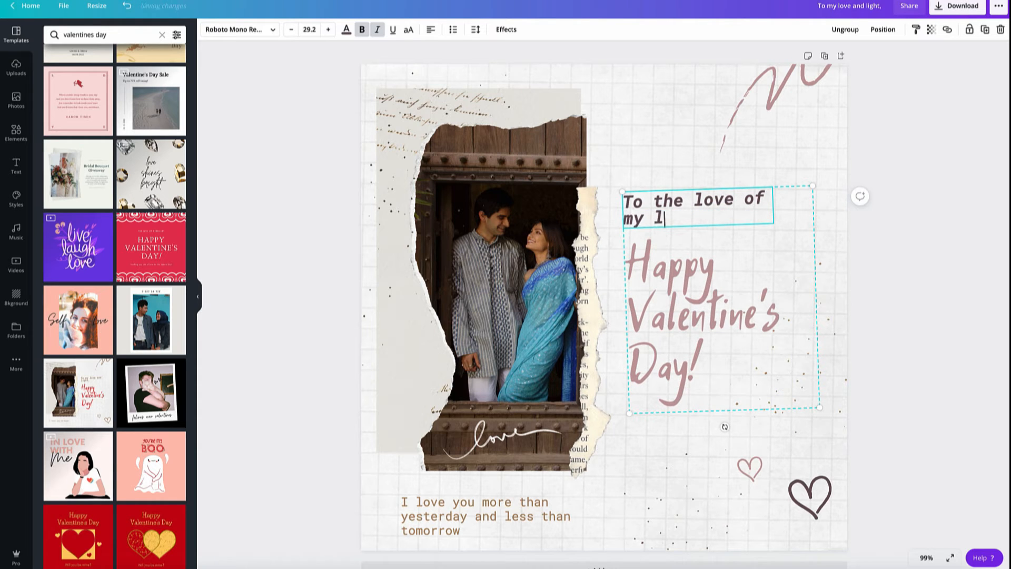
text(ife)
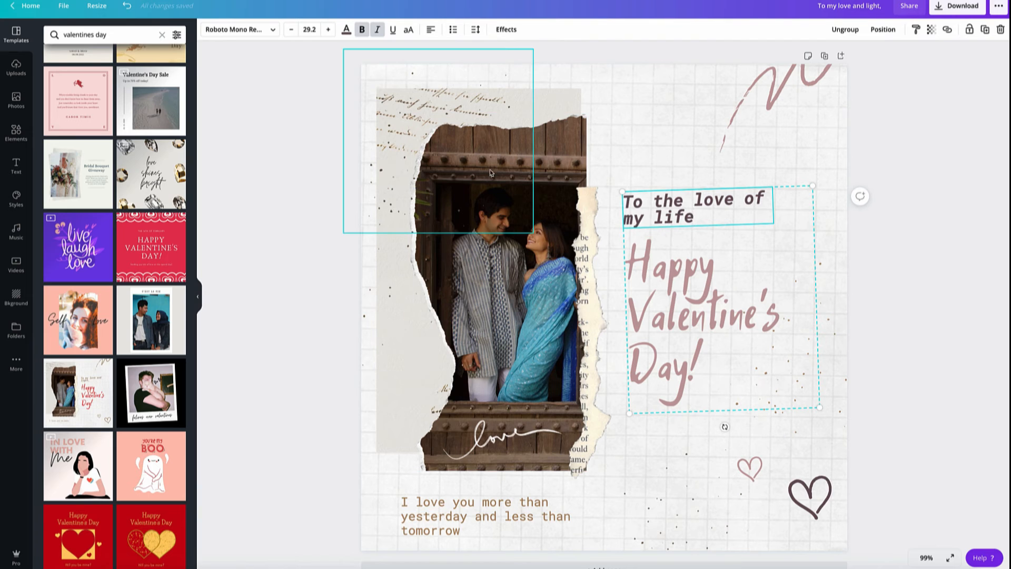
Step: Replace the couple photo in the torn-paper frame with the uploaded outdoor photo of a couple in tall grass
click(543, 218)
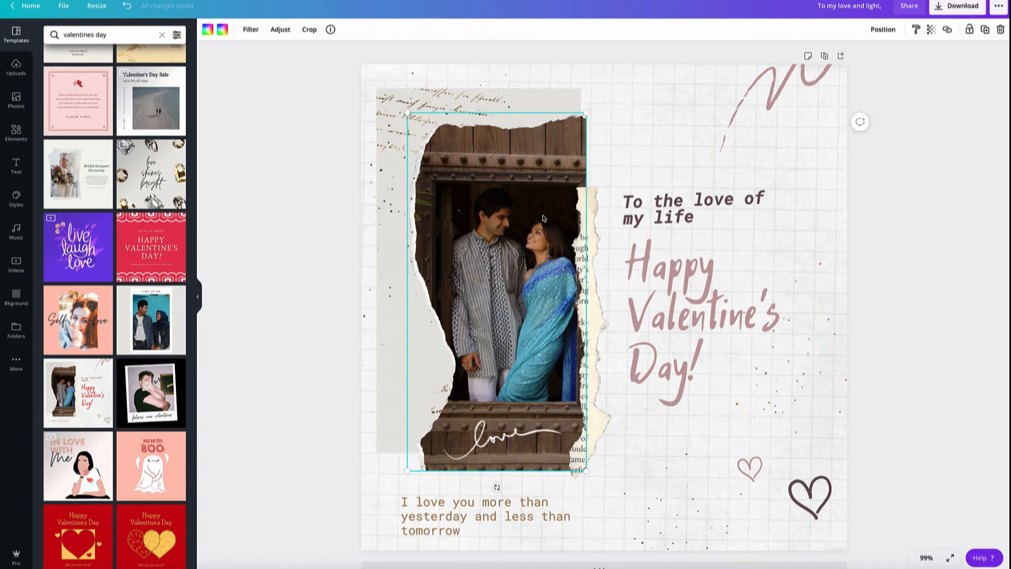
click(16, 67)
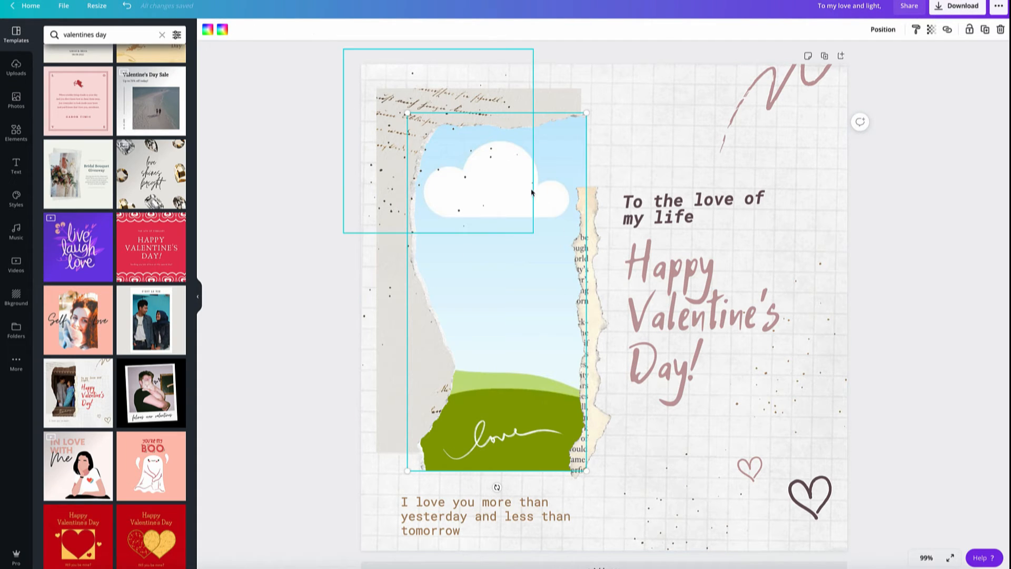
click(16, 67)
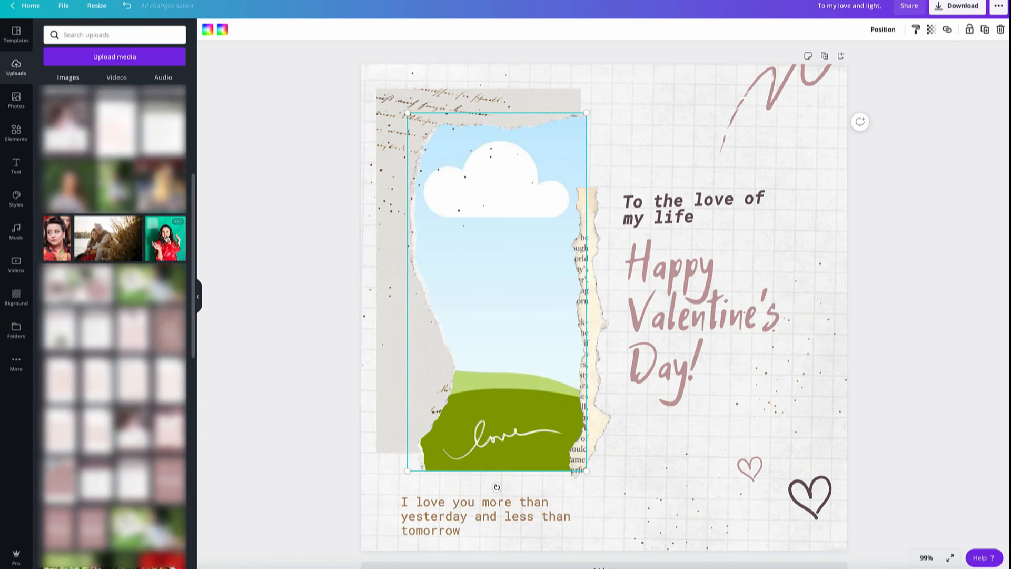
drag(112, 227, 484, 252)
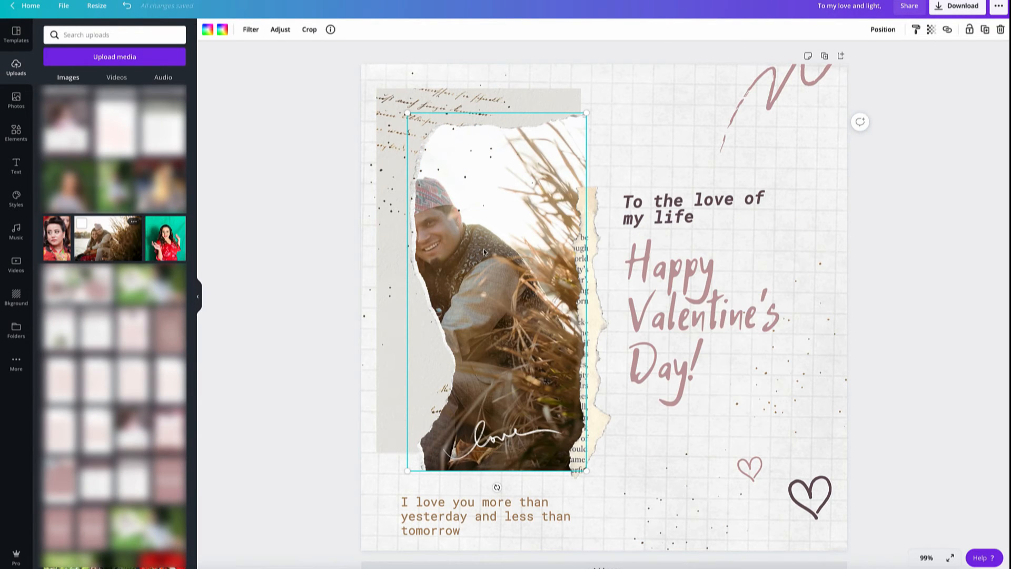
Step: Reposition the photo within its torn-paper frame so that both people are shown
click(200, 299)
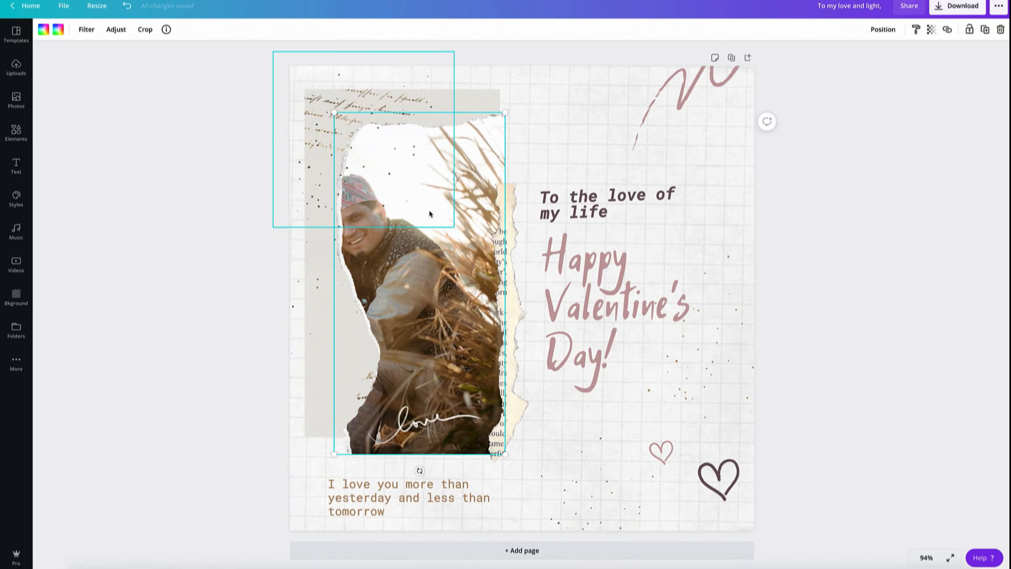
click(146, 29)
drag(403, 300, 496, 299)
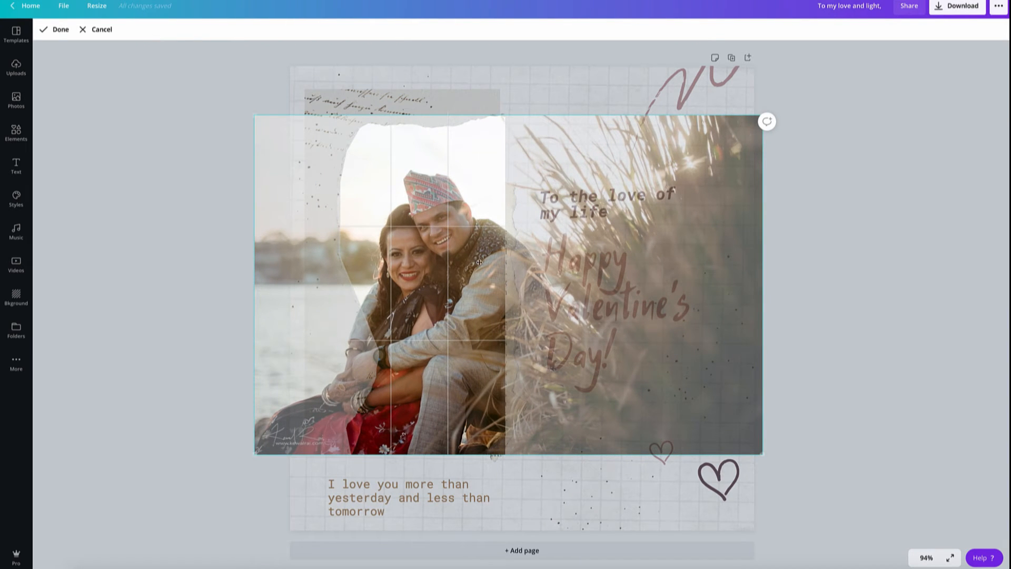
click(879, 252)
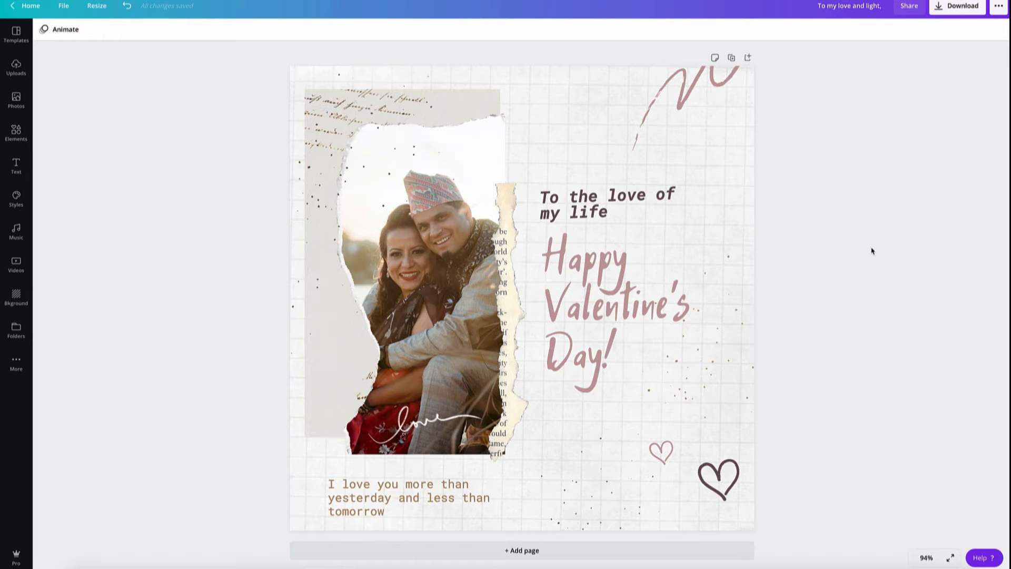
Step: Search the elements library for "love" to find a replacement for the handwritten word on the photo
click(434, 424)
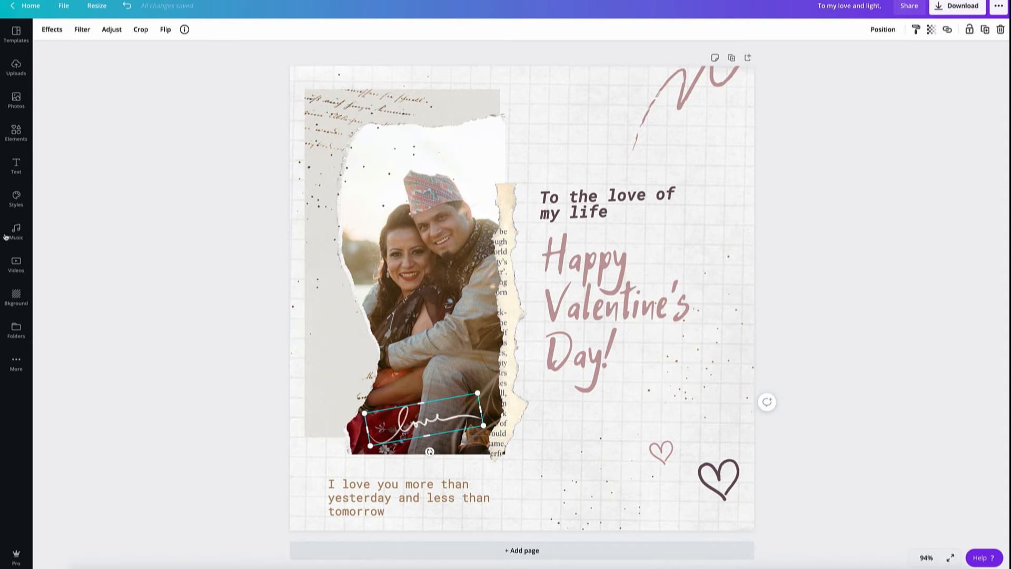
click(23, 138)
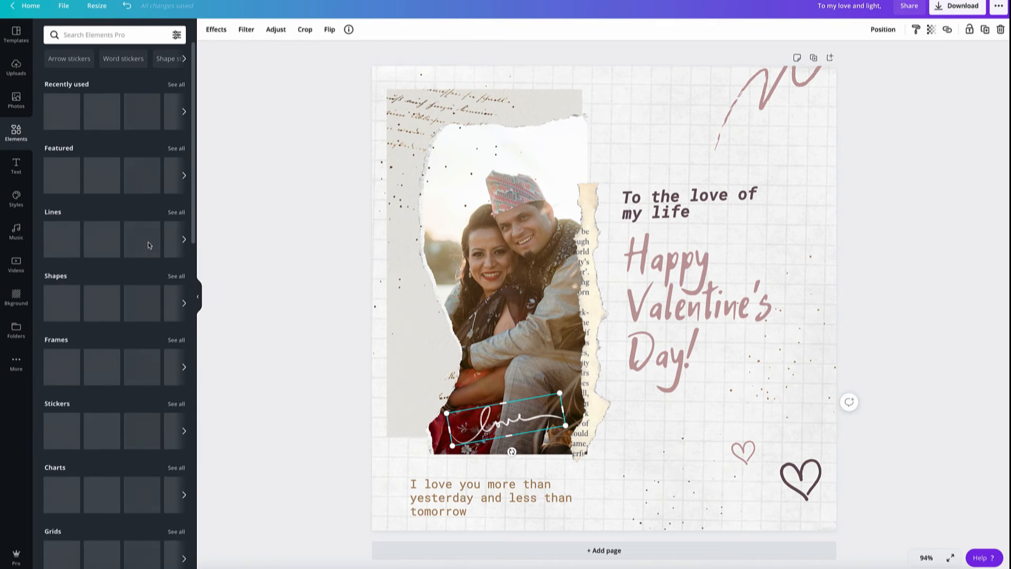
scroll(148, 242, down, 6)
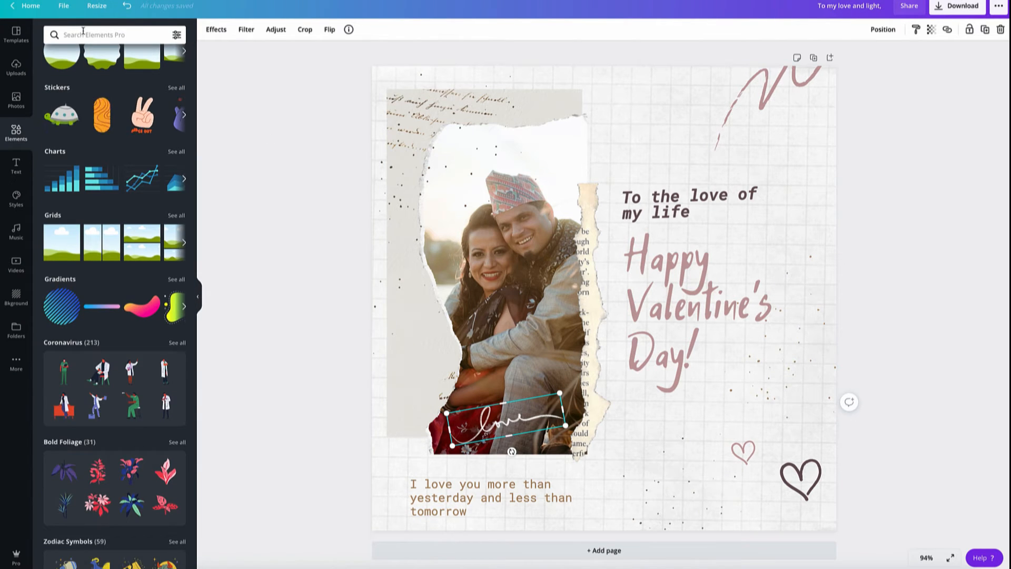
click(82, 32)
text(love)
key(Return)
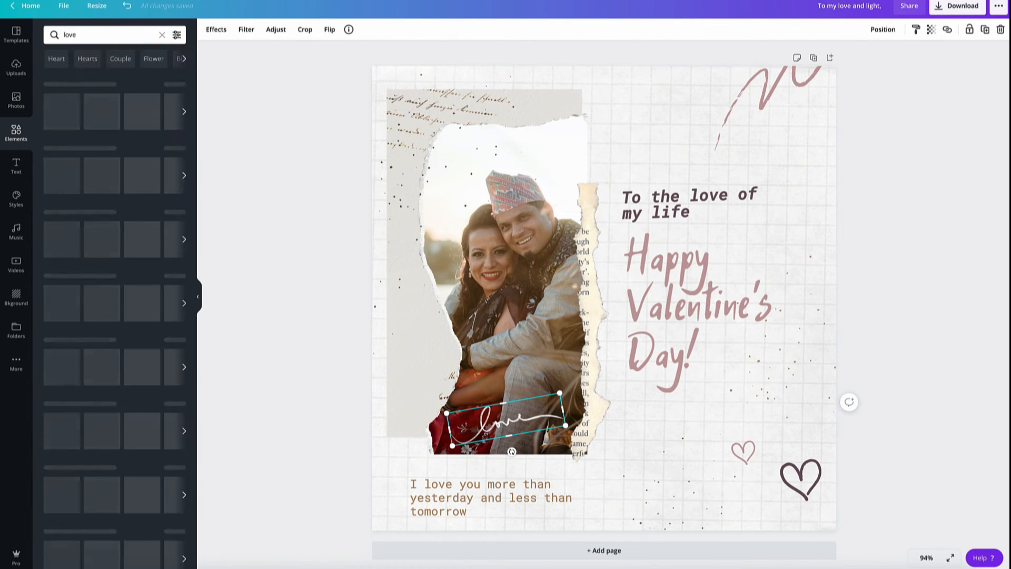
Step: Delete the handwritten "love" from the photo and put the white "love" arrow graphic over its lower part
scroll(92, 271, down, 3)
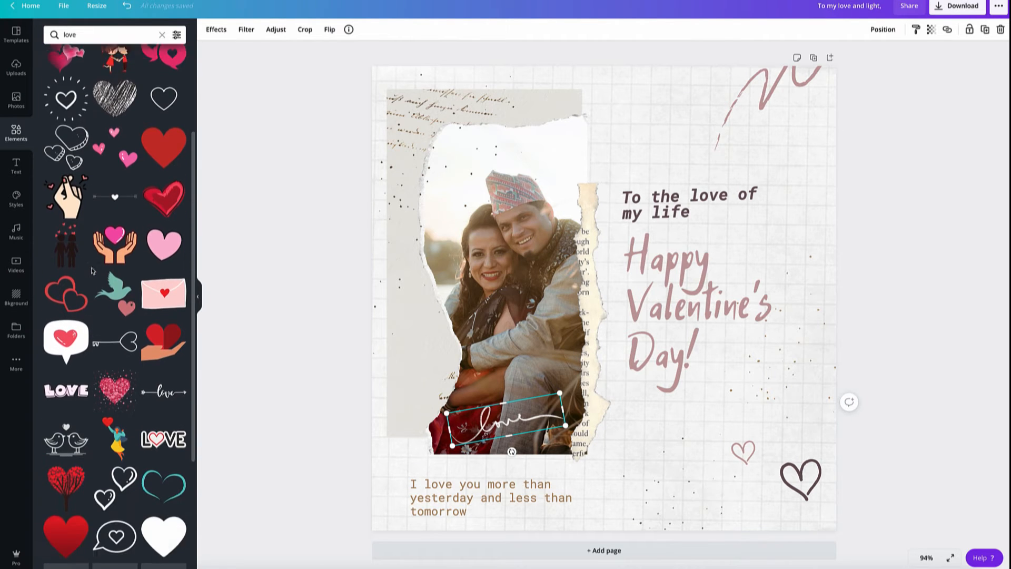
scroll(91, 270, down, 3)
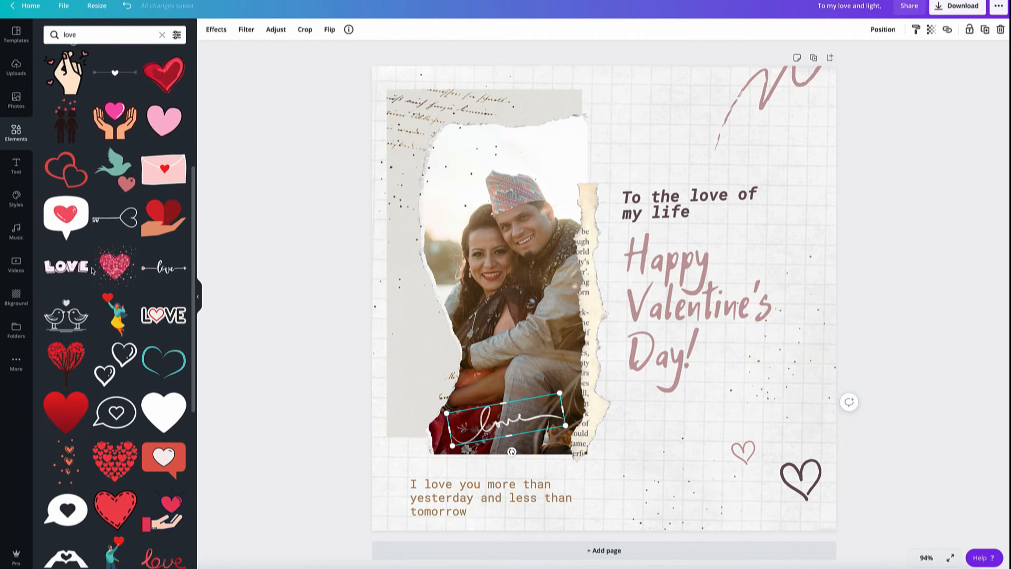
scroll(92, 271, down, 2)
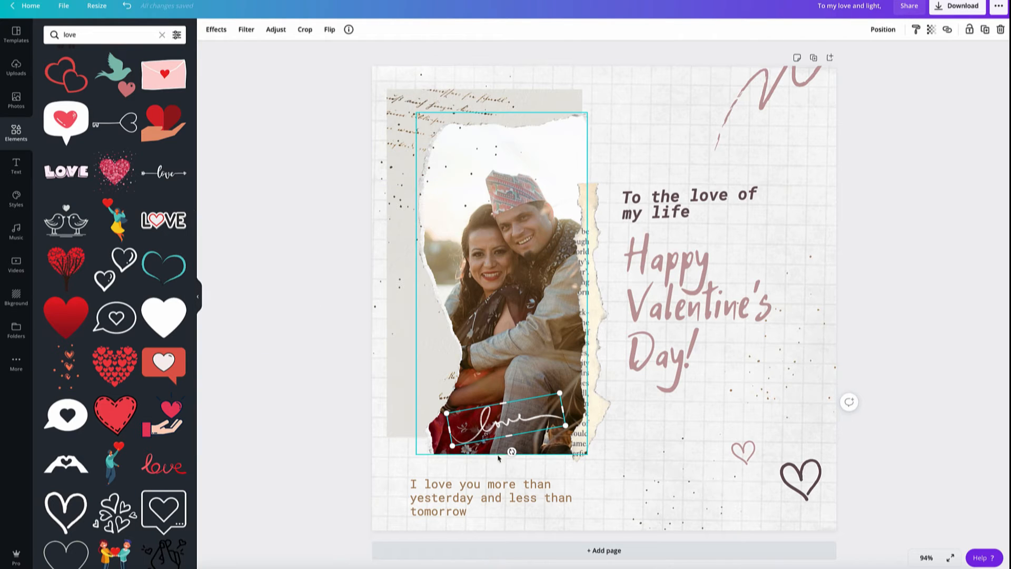
key(Delete)
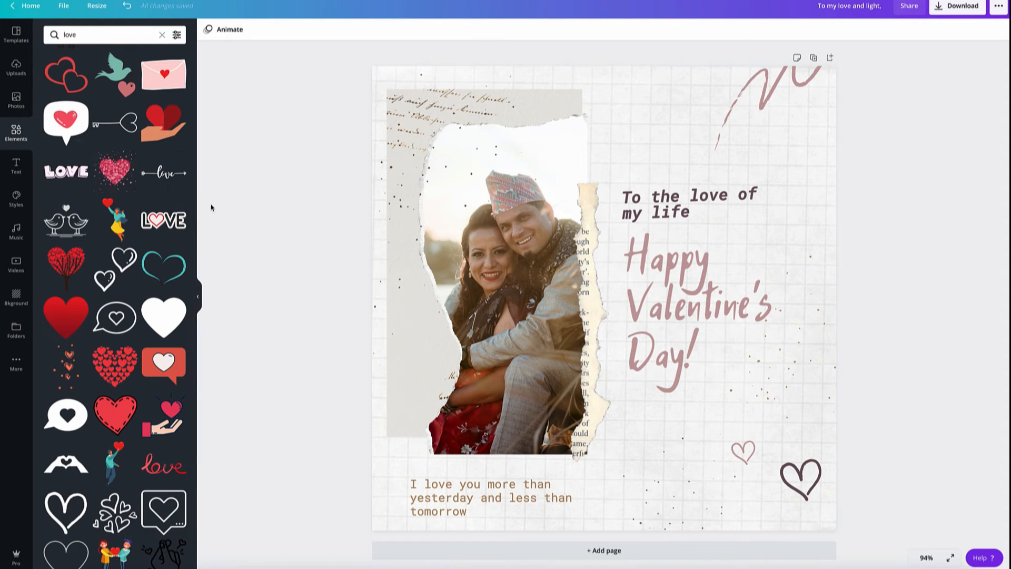
drag(494, 262, 518, 300)
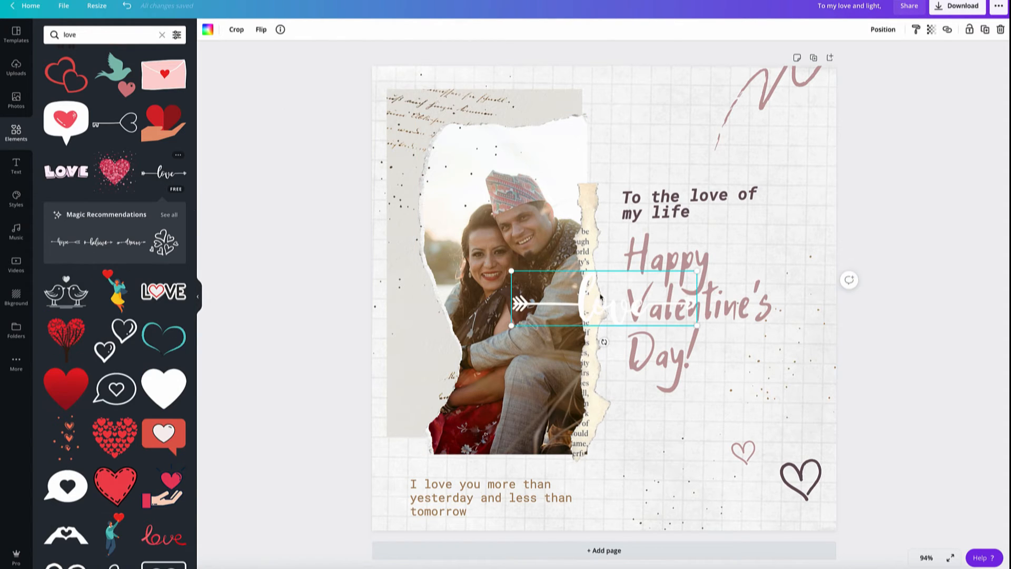
drag(606, 299, 504, 392)
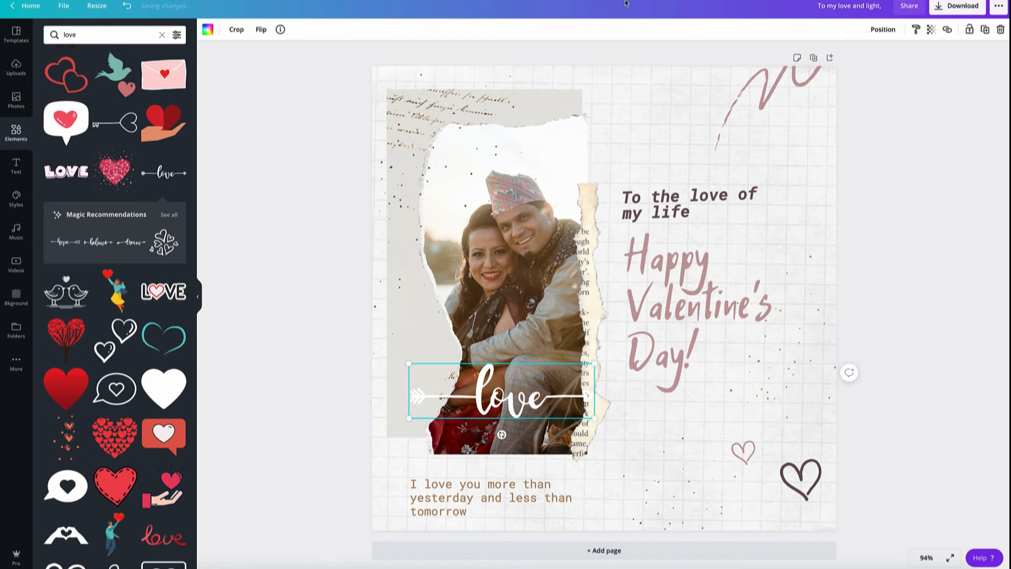
Step: Shrink the "love" arrow graphic, tilt it upward to the right and fit it inside the photo's lower edge
drag(595, 418, 522, 397)
mouse_move(465, 413)
mouse_down()
mouse_move(487, 416)
mouse_move(473, 418)
mouse_up()
drag(486, 376, 527, 406)
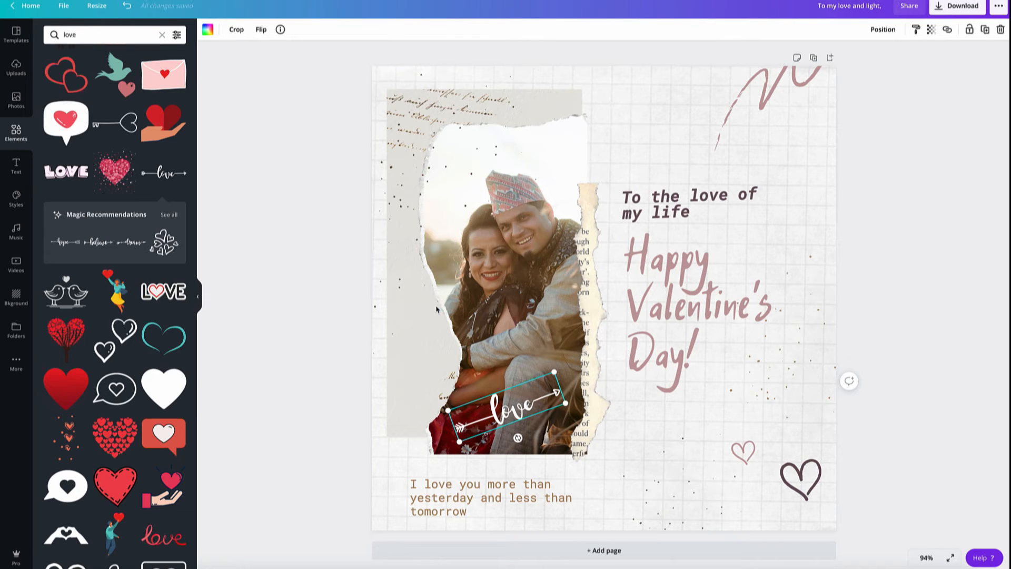
click(1001, 338)
scroll(138, 318, down, 1)
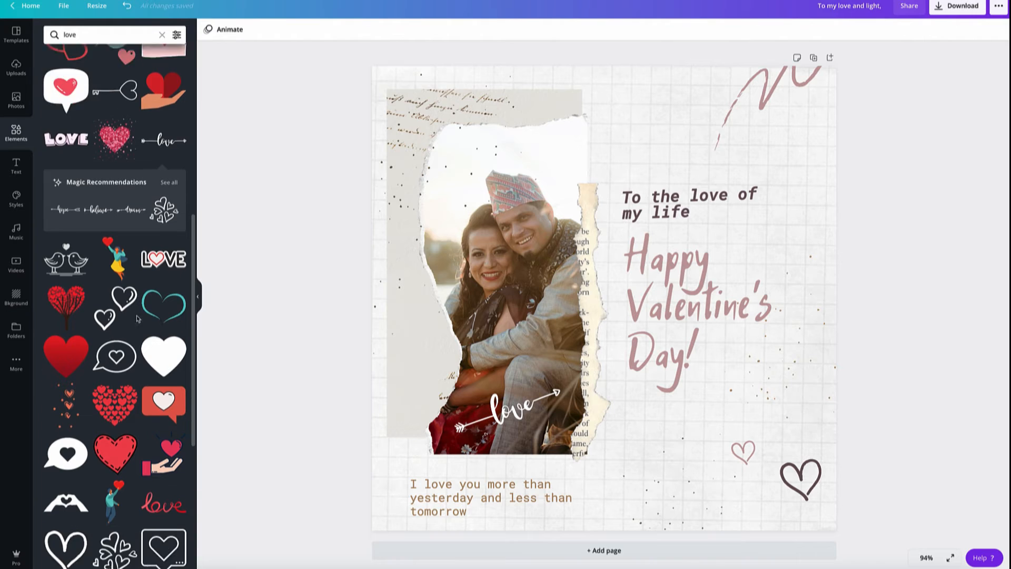
scroll(137, 318, down, 10)
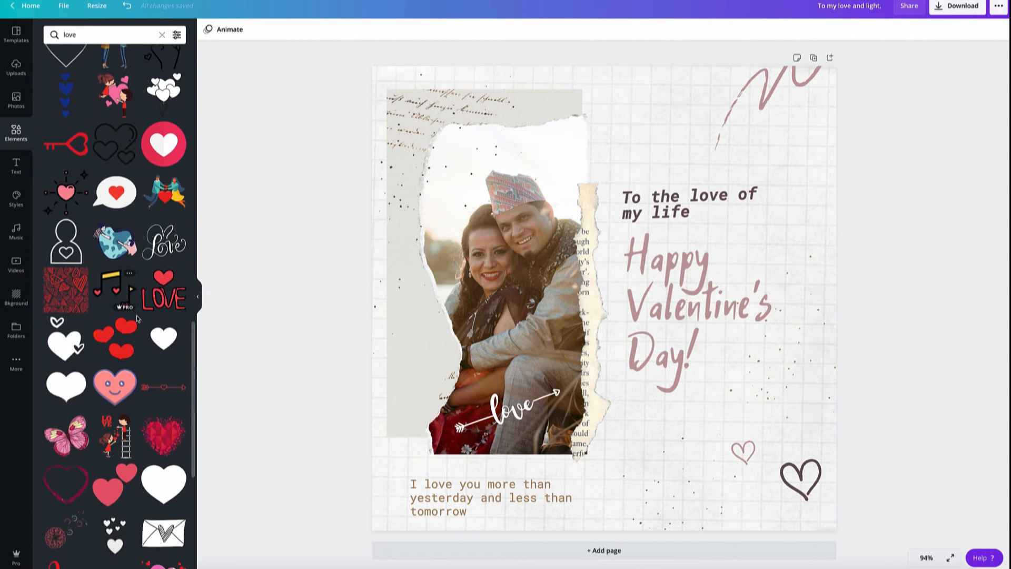
scroll(138, 318, down, 1)
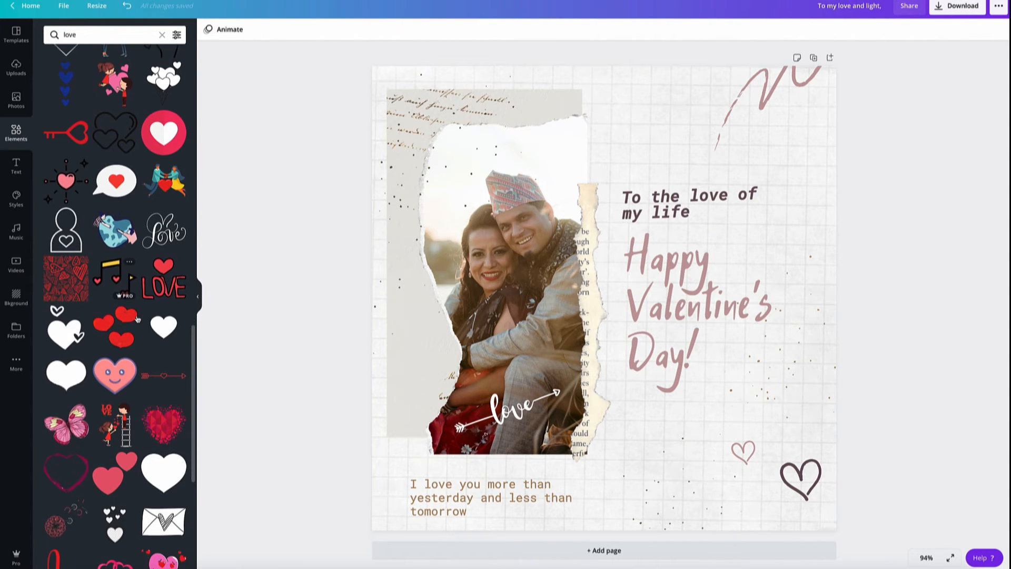
click(641, 77)
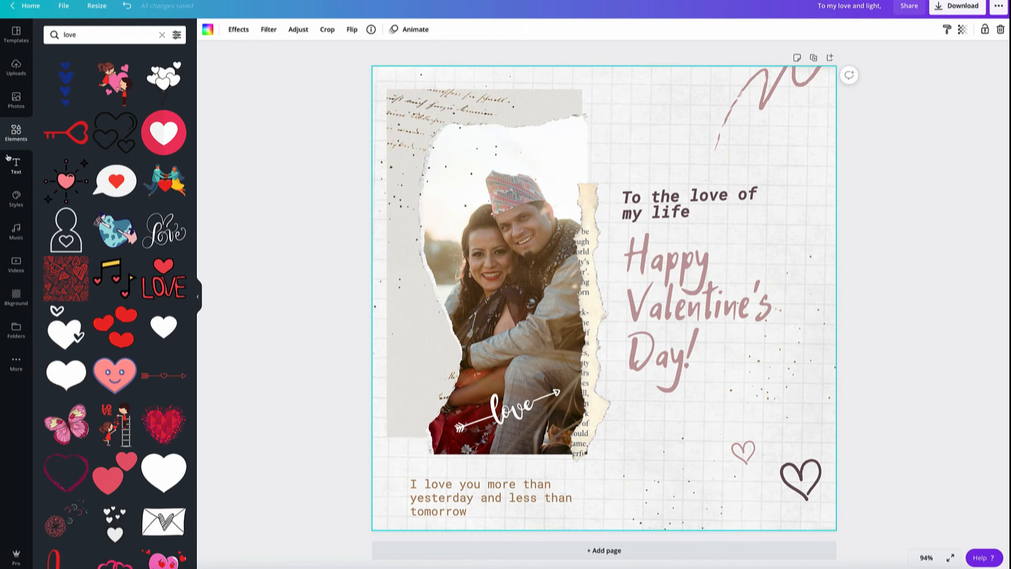
Step: Search the music library for "romantic" tracks
click(17, 232)
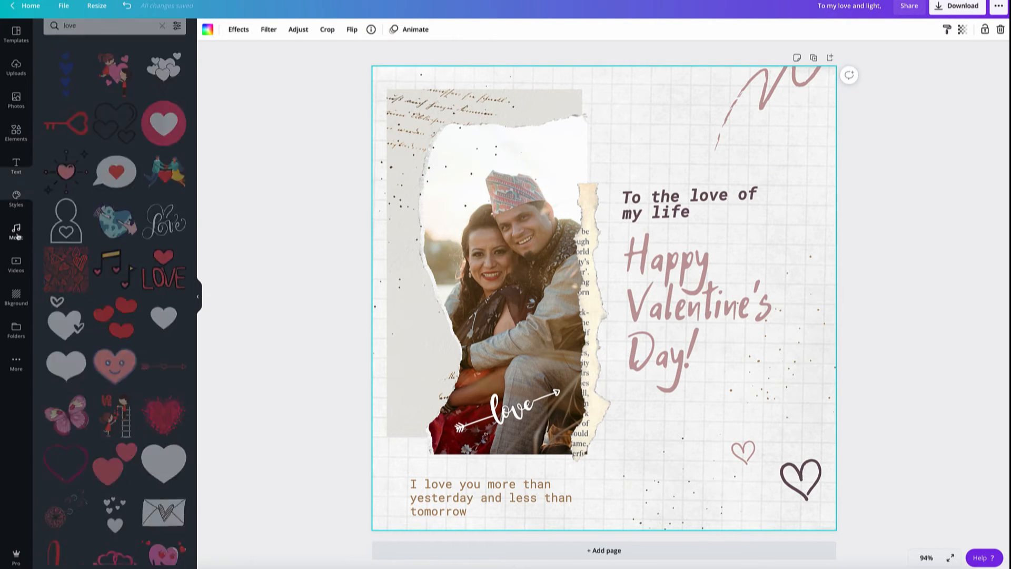
click(80, 33)
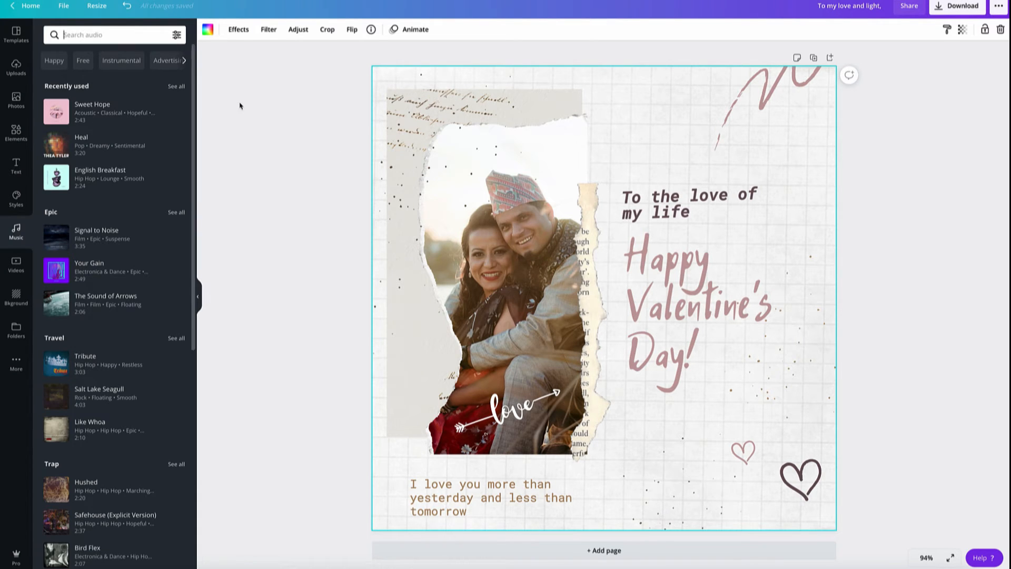
text(romantic)
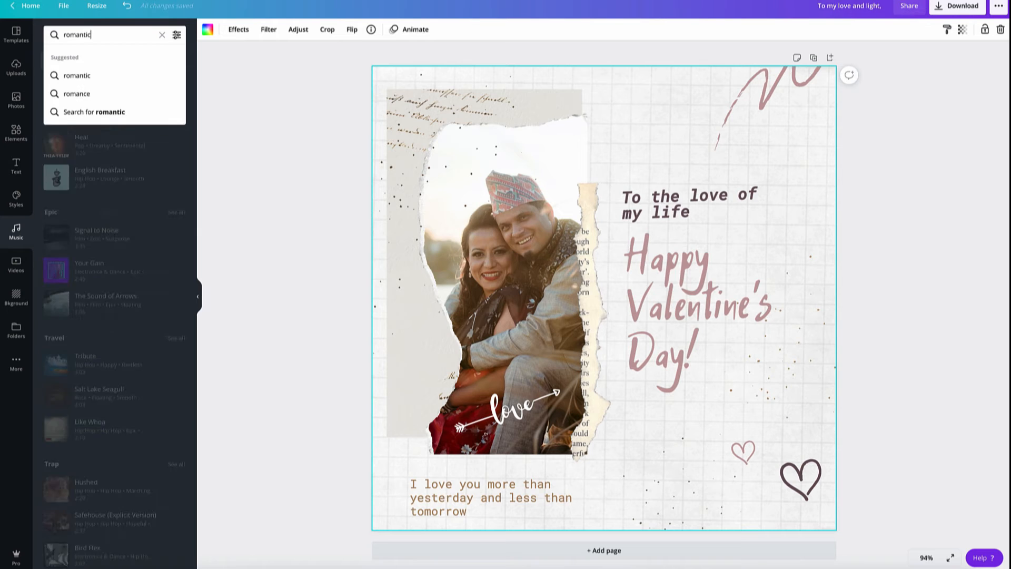
key(Return)
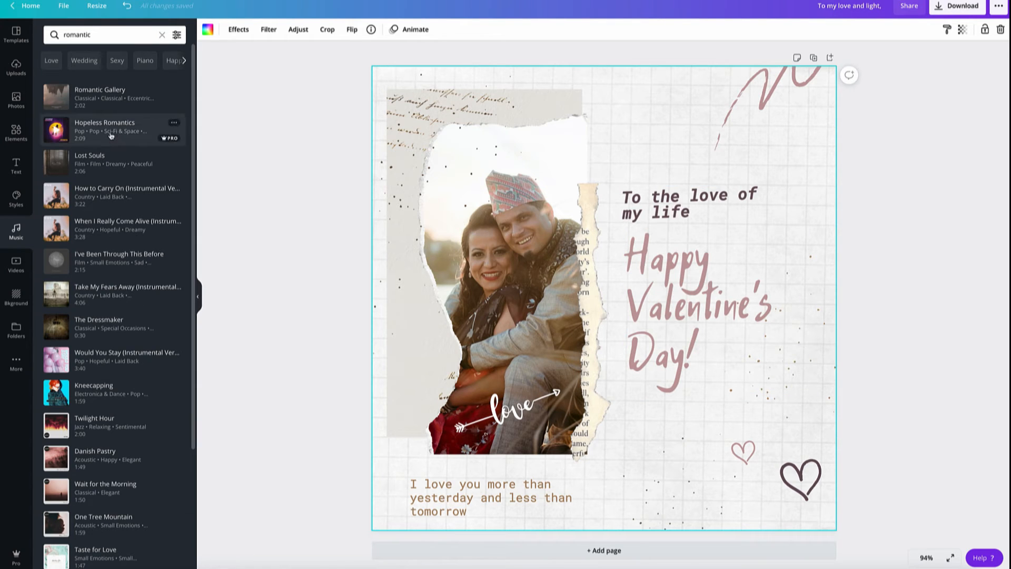
Step: Try out the tracks Hopeless Romantics, How to Carry On, Lost Souls, Take My Fears Away and Wait for the Morning
click(59, 133)
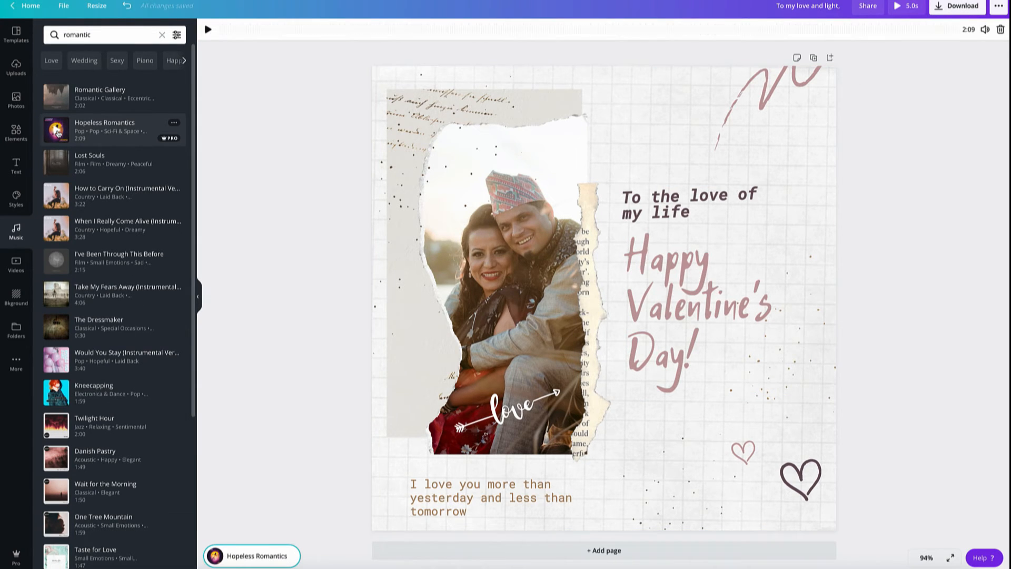
key(XF86AudioRaiseVolume)
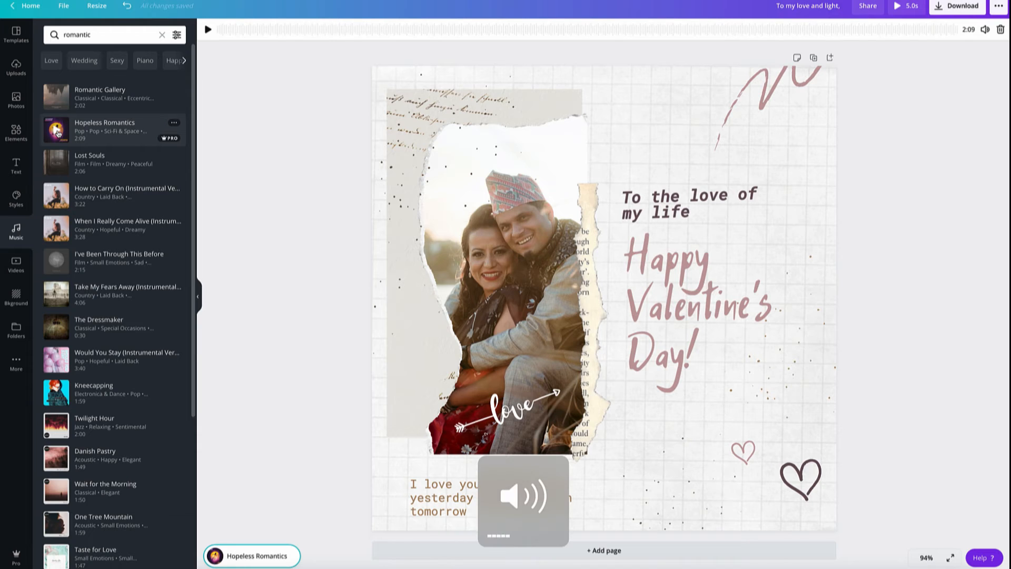
click(57, 199)
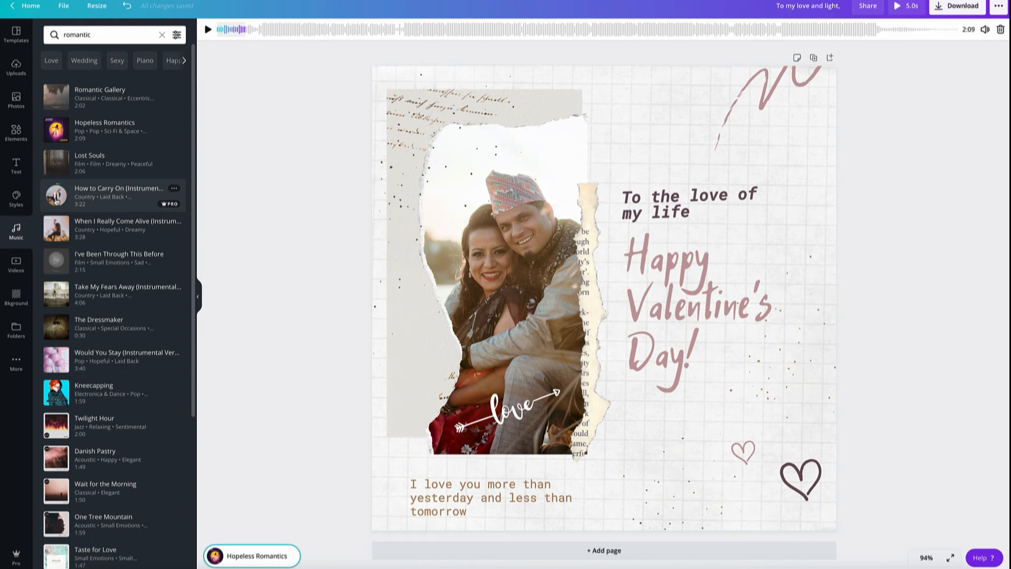
click(58, 164)
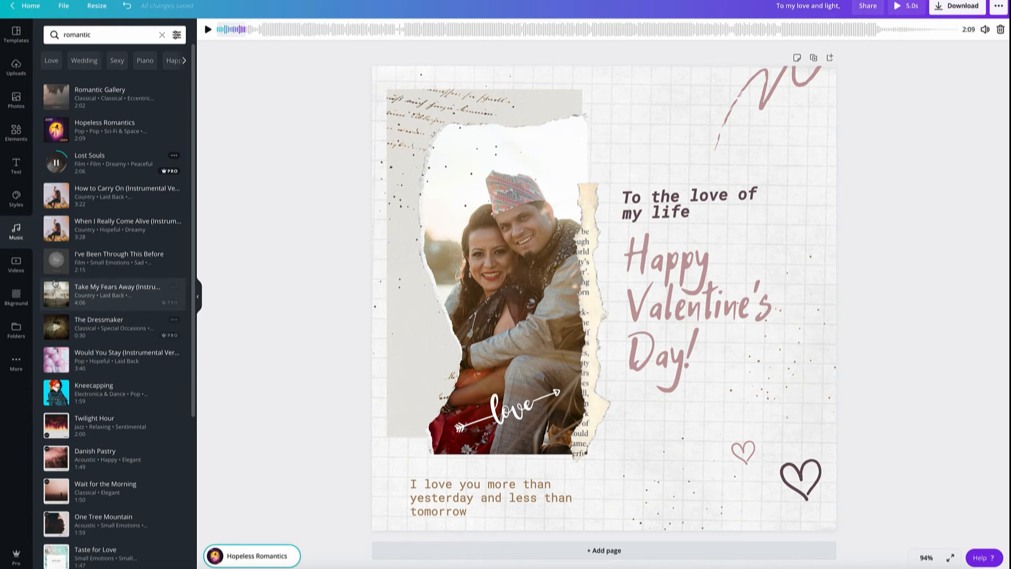
click(56, 296)
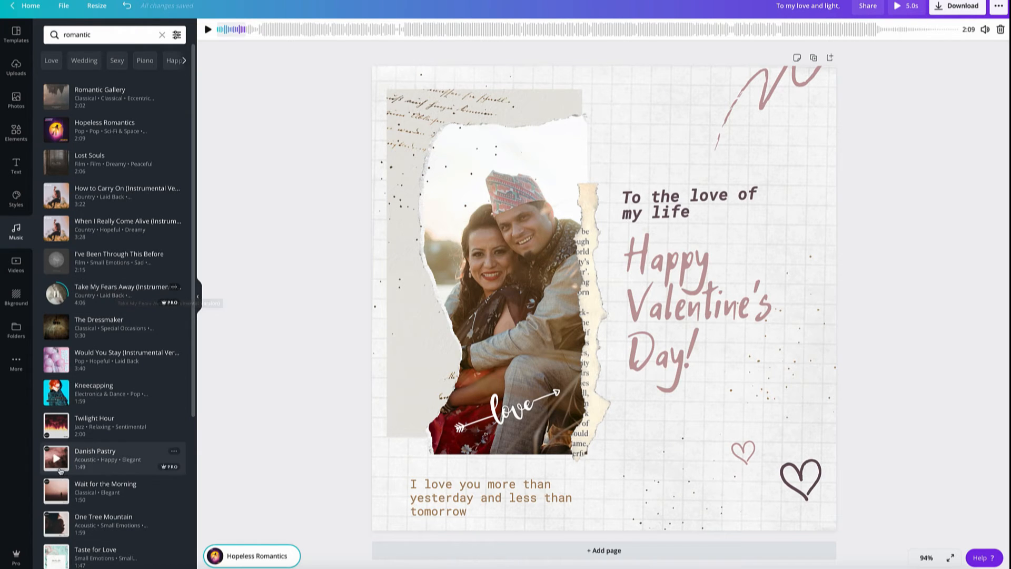
click(56, 491)
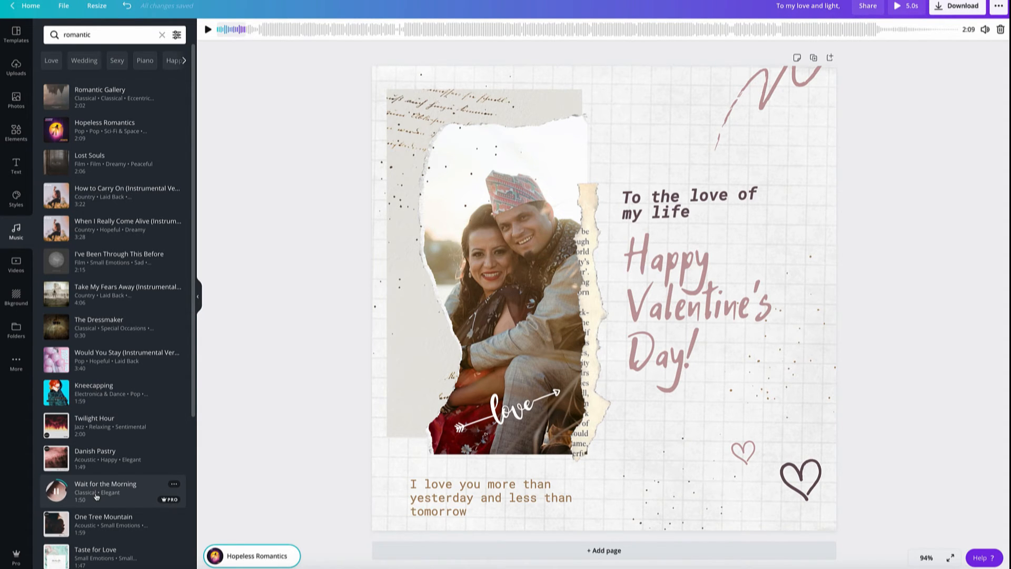
Step: Set "Wait for the Morning" as the design's soundtrack and move the played section to just over a quarter into the track
drag(96, 496, 503, 280)
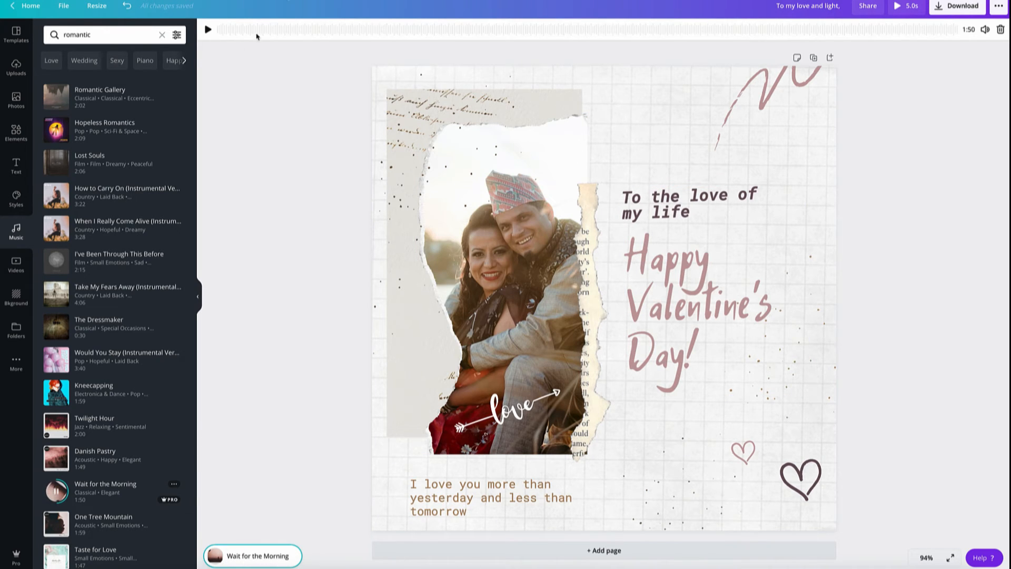
click(208, 29)
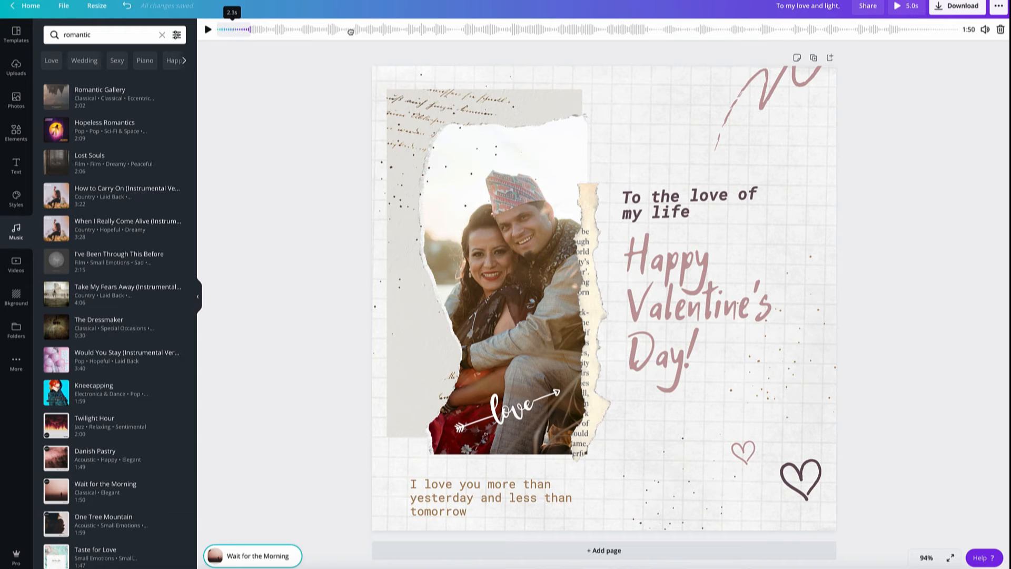
mouse_move(437, 32)
mouse_down()
mouse_move(239, 41)
mouse_move(238, 33)
mouse_move(437, 30)
mouse_up()
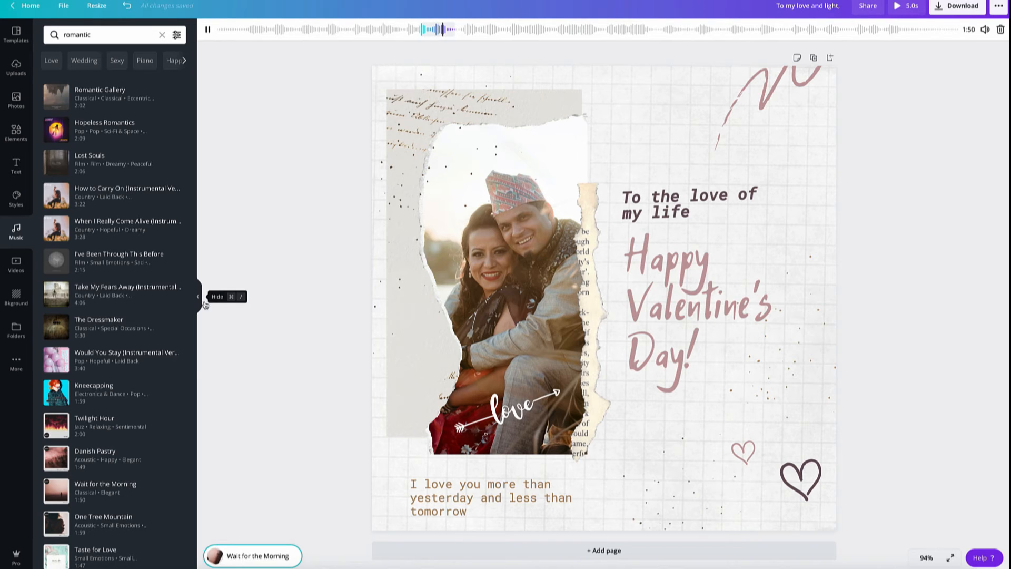
Step: Pause the soundtrack playback with the side panel collapsed, and add a blank second page to the design
key(super+/)
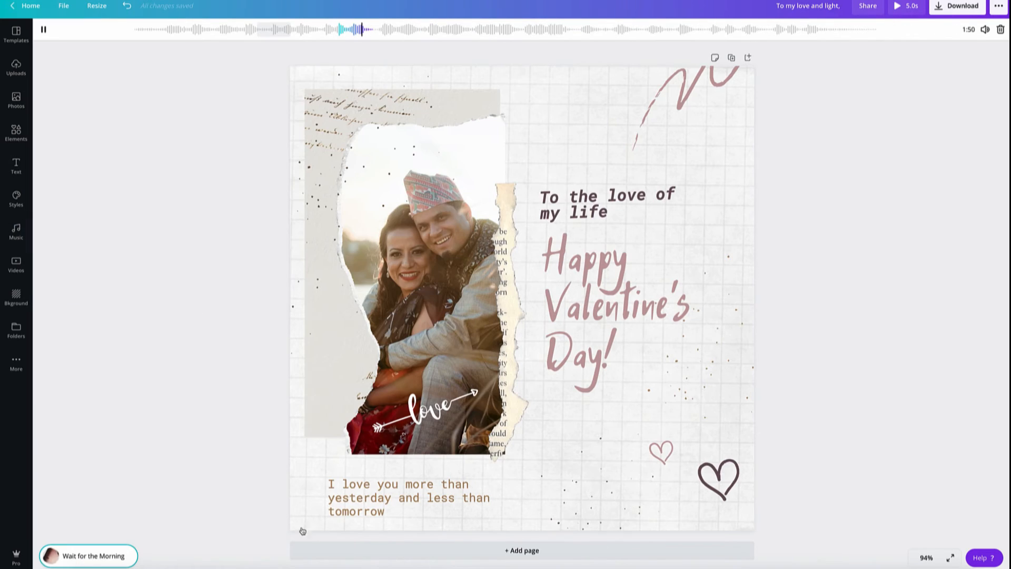
click(44, 30)
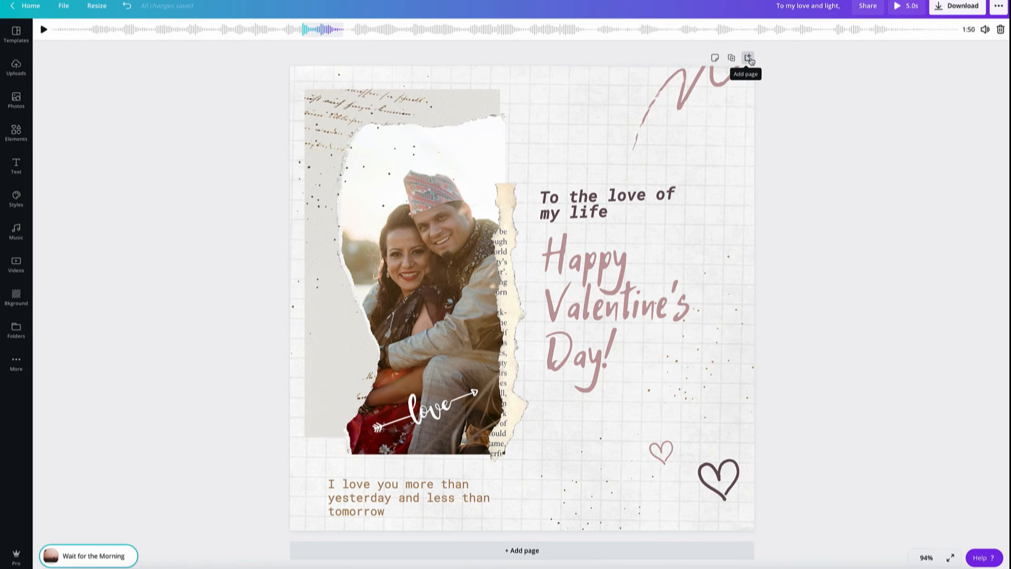
click(749, 58)
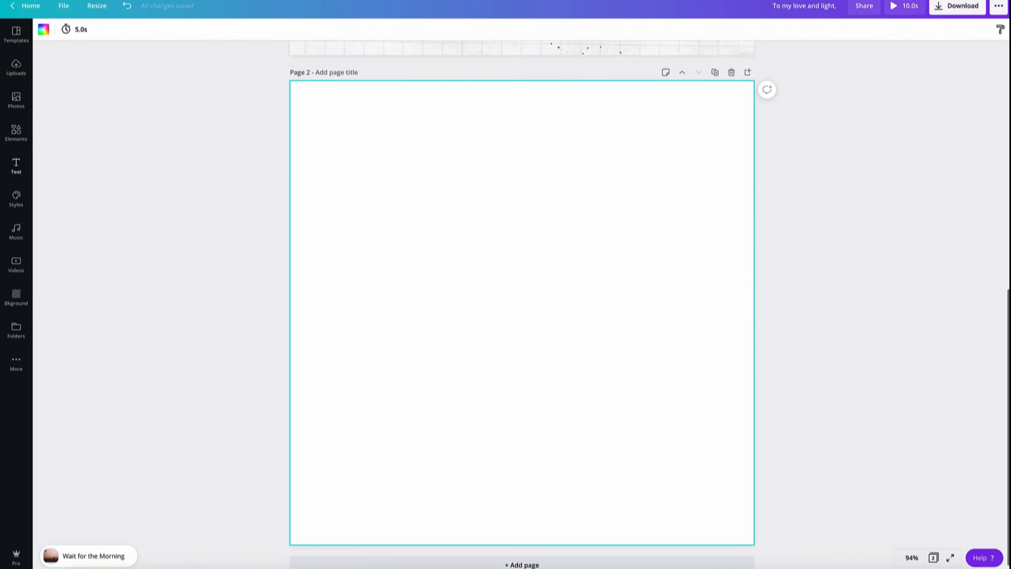
Step: Fill the blank second page with the pink-sky mountain background from the Landscapes collection
click(16, 33)
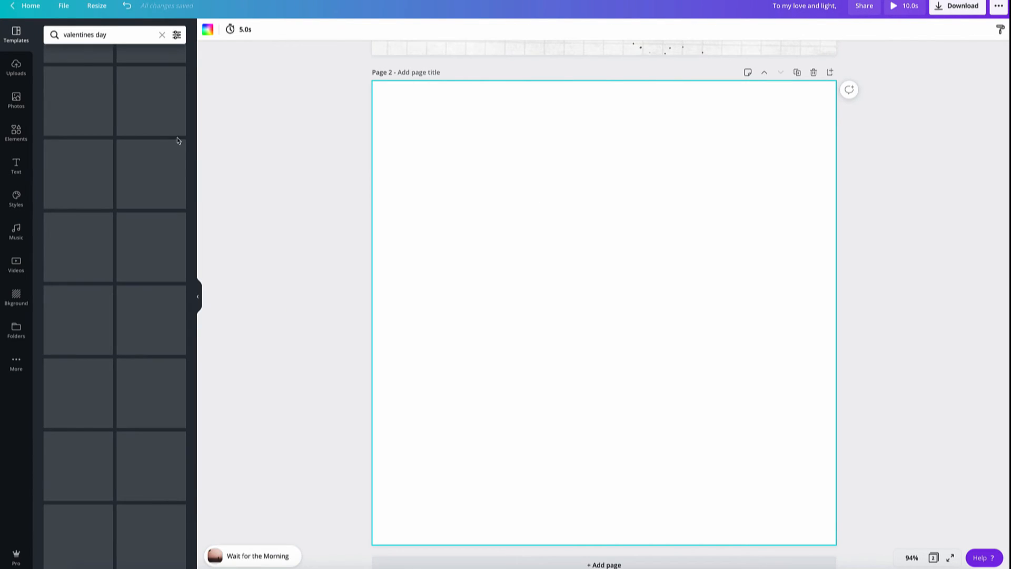
scroll(136, 158, up, 10)
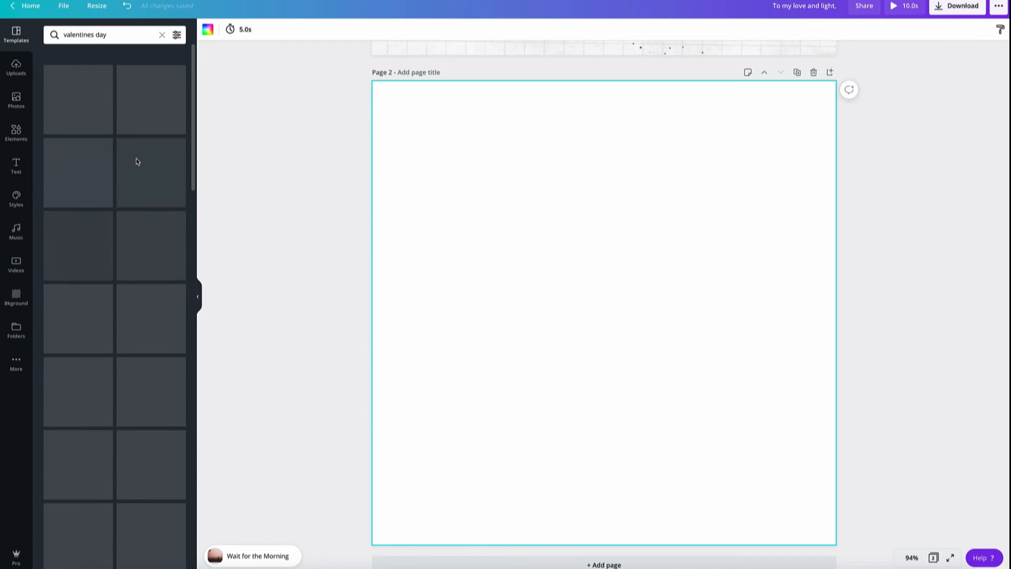
click(16, 299)
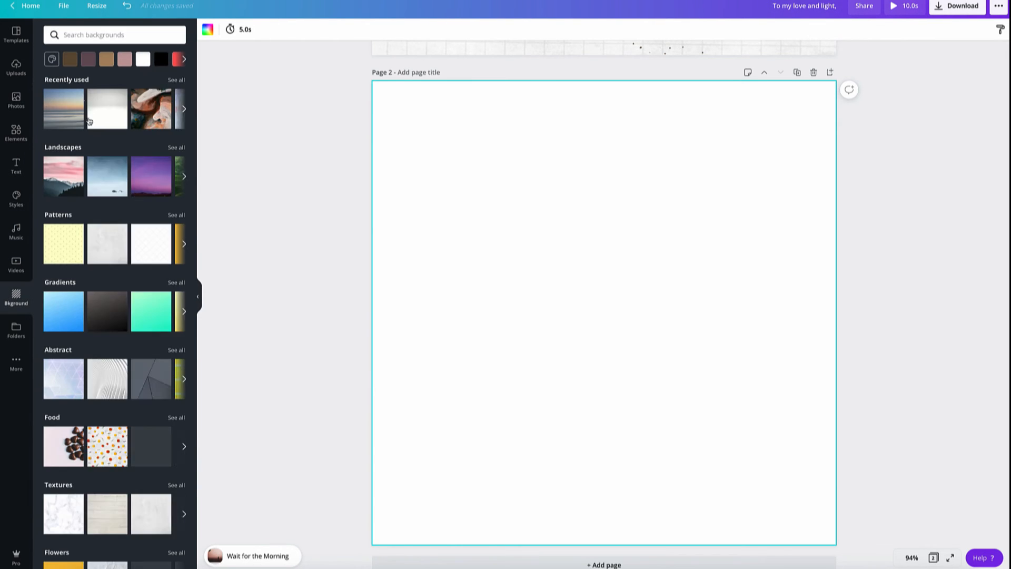
click(68, 183)
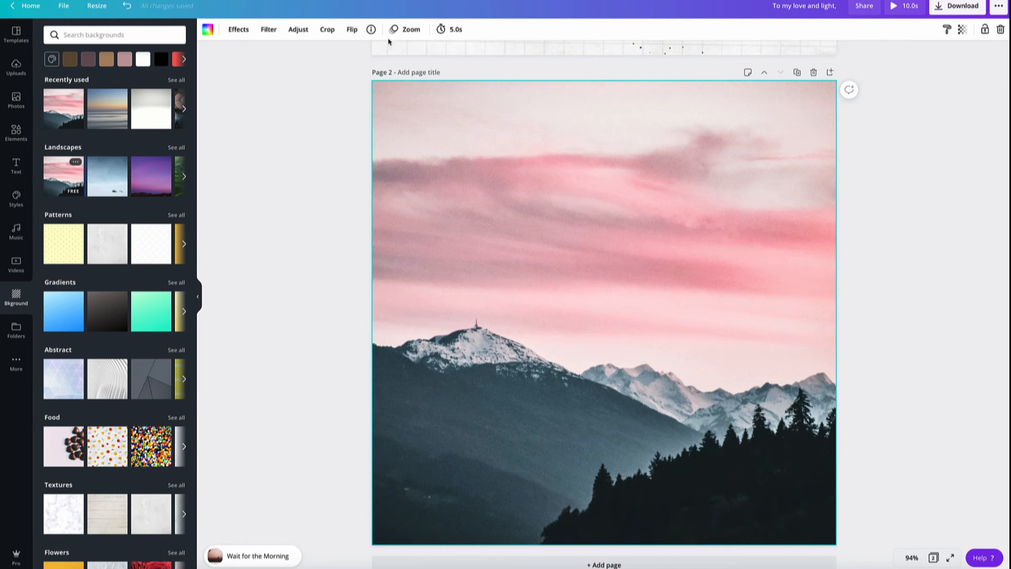
Step: Add the "love, peace, and joy" font combination to page 2 and place it slightly right of center over the pink sky
click(16, 165)
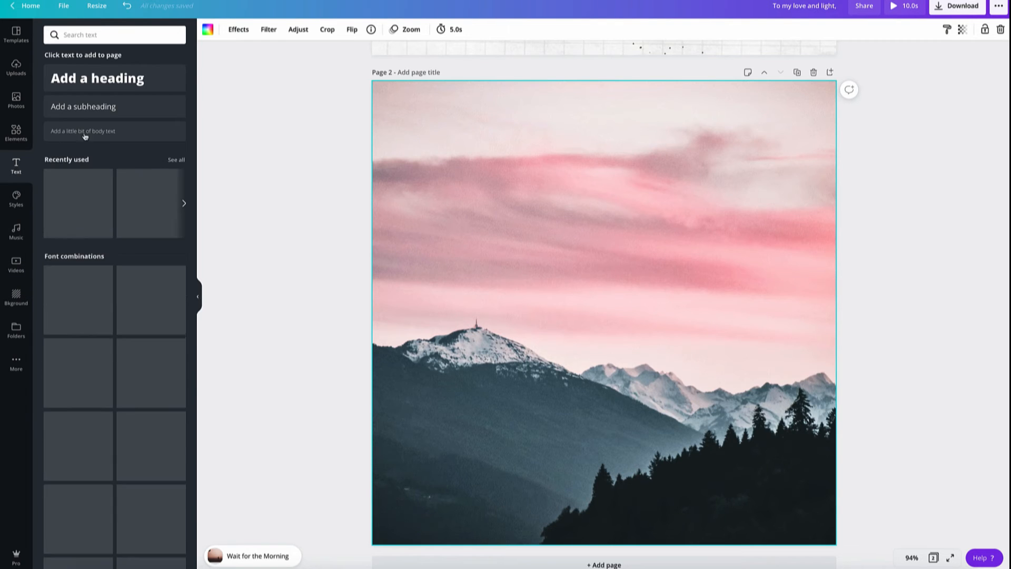
scroll(141, 252, down, 1)
scroll(141, 255, down, 3)
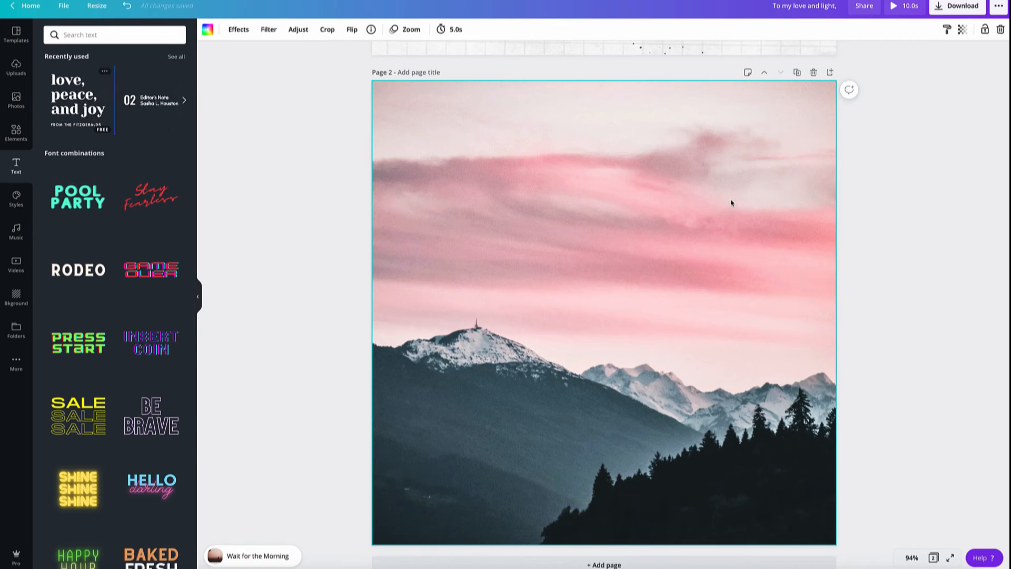
click(96, 112)
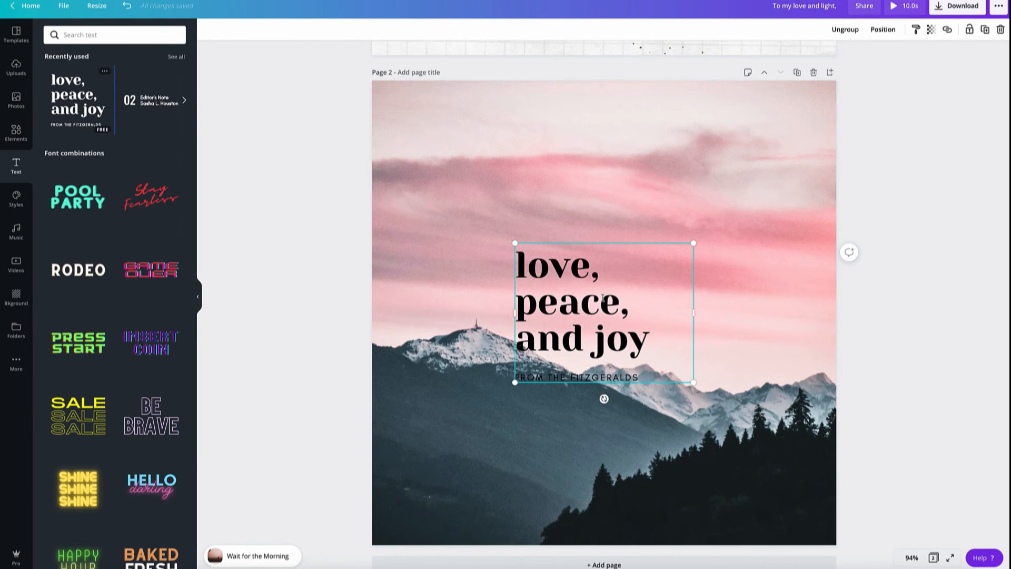
drag(645, 318, 610, 231)
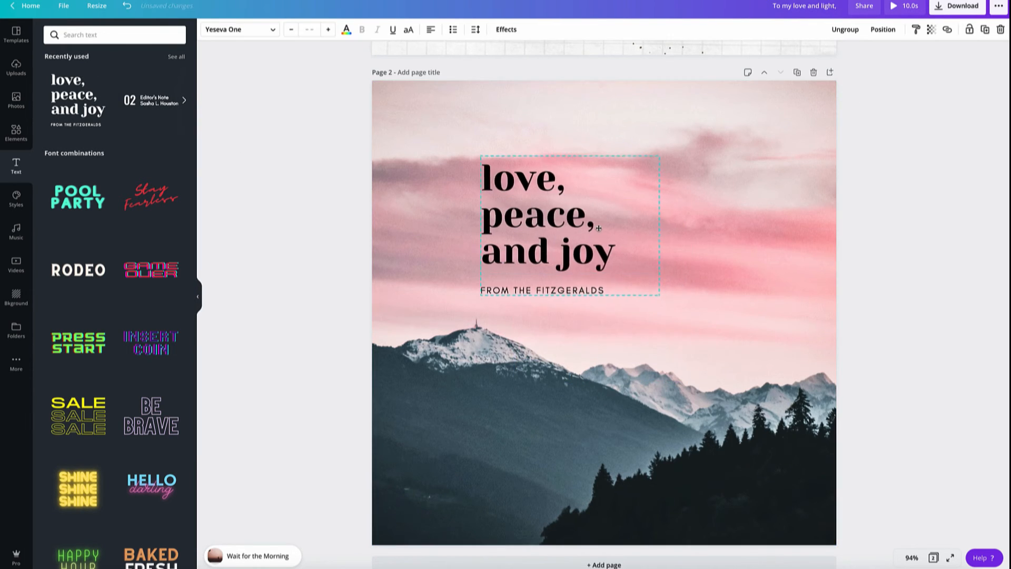
drag(682, 254, 657, 260)
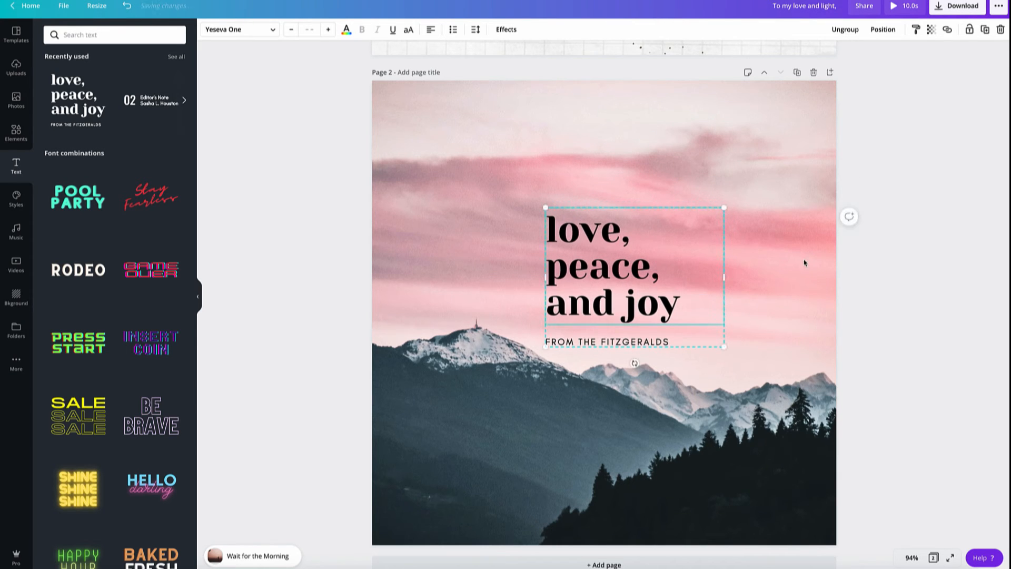
click(816, 239)
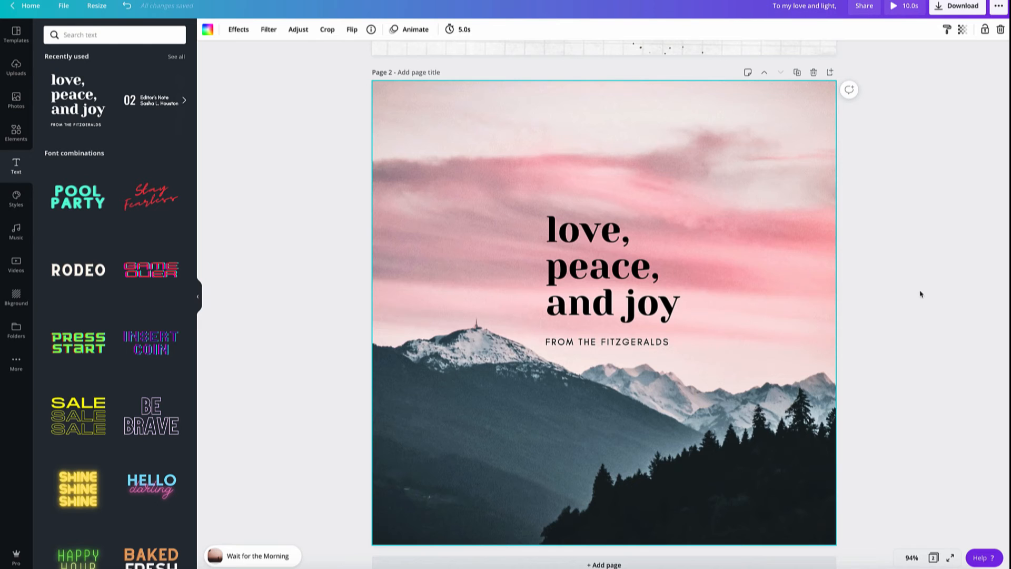
Step: Add a third page and insert the trending stock photo of the autumn mountain village
click(830, 73)
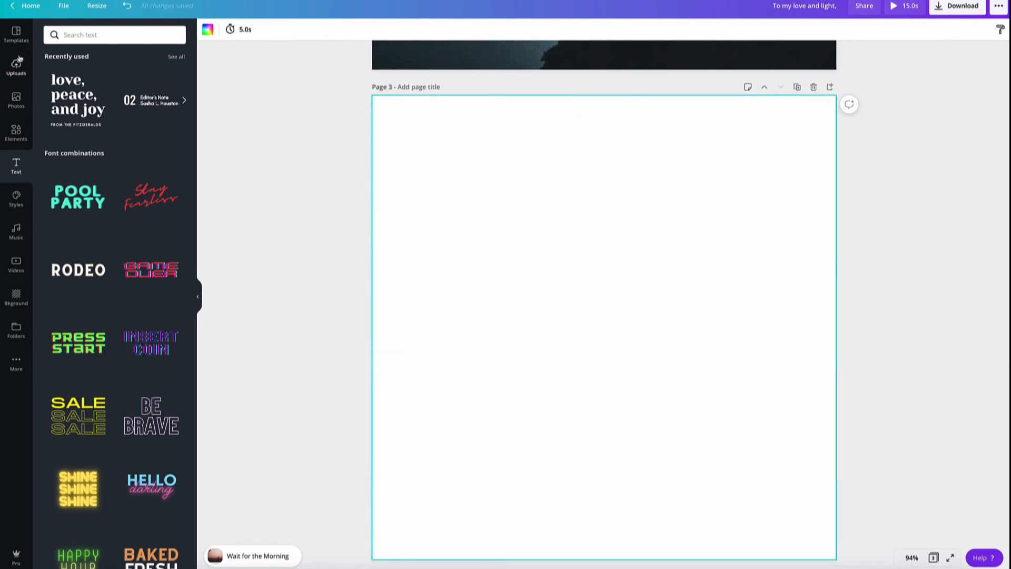
click(16, 100)
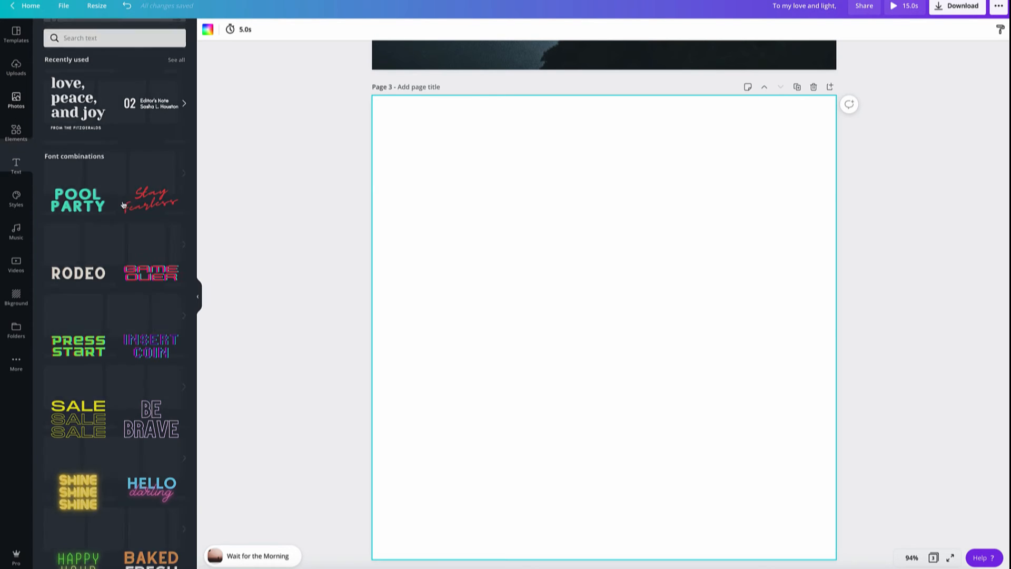
scroll(124, 203, down, 3)
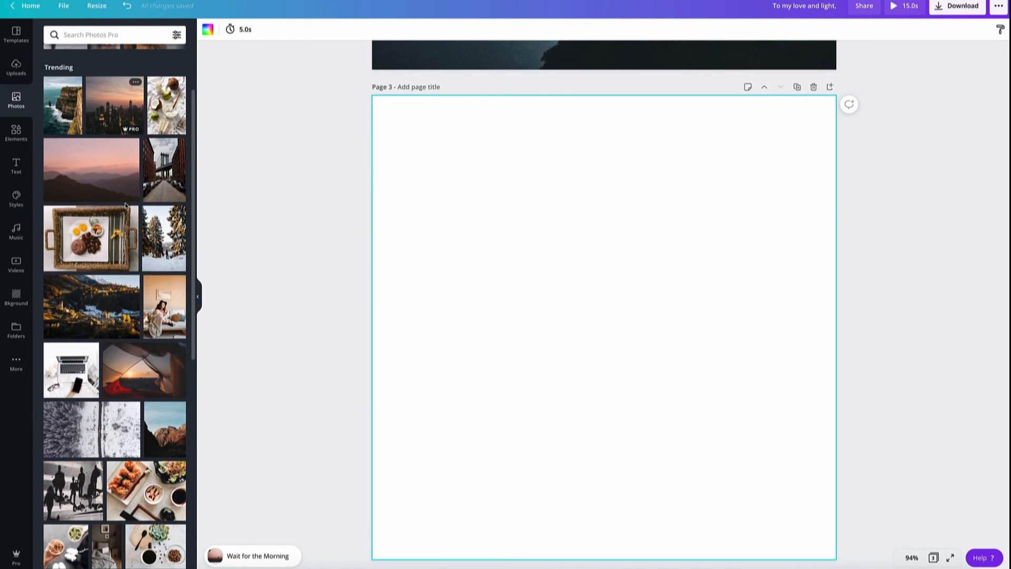
scroll(156, 265, down, 2)
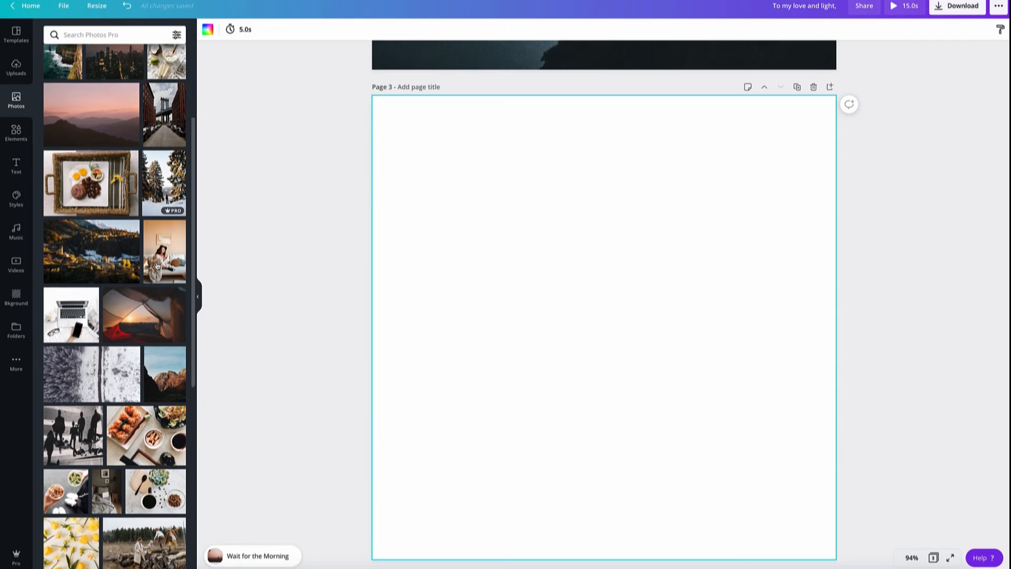
click(129, 226)
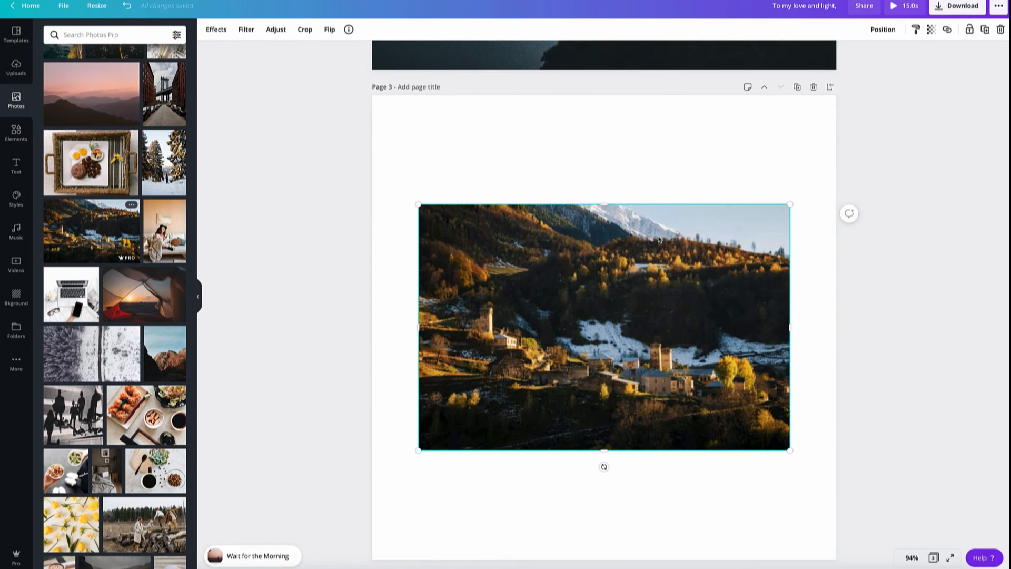
Step: Enlarge the village photo past the page edges until it covers all of page 3, and deselect it
drag(789, 204, 851, 160)
drag(419, 163, 311, 79)
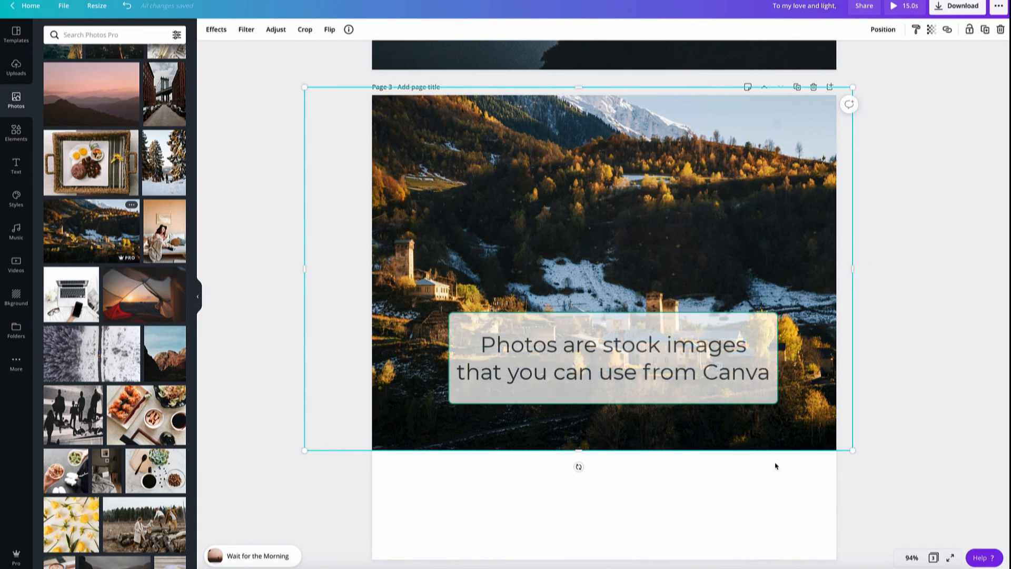
drag(853, 450, 937, 505)
drag(303, 508, 224, 559)
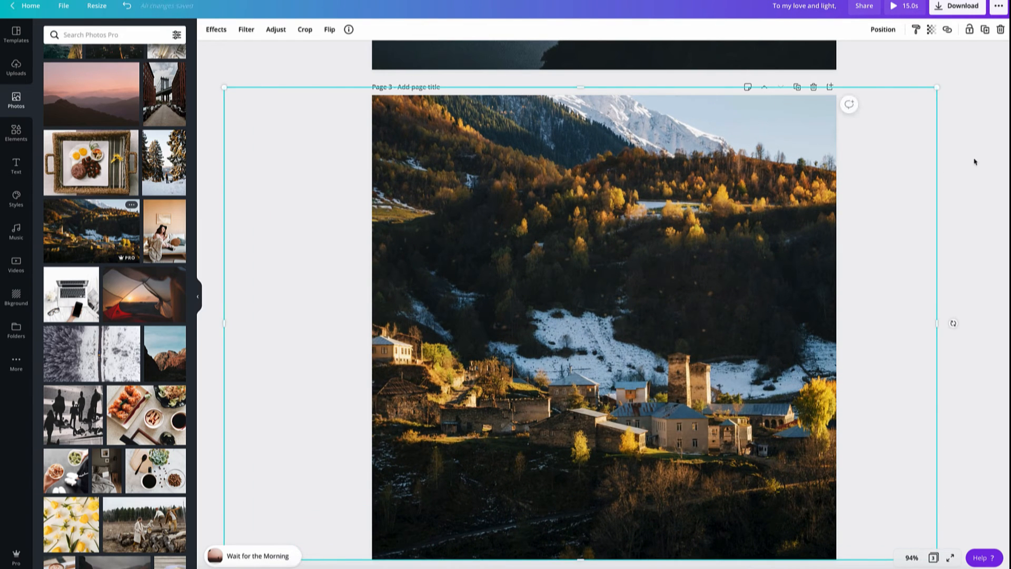
key(Escape)
Step: Add the heading "Winter break" to page 3 and move it up above the snowy patch
click(16, 166)
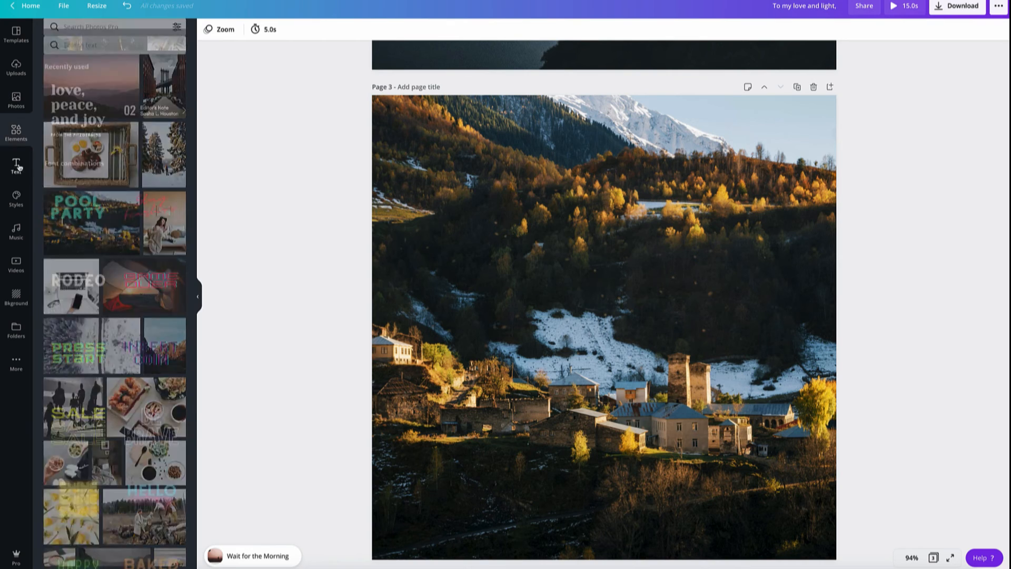
scroll(104, 132, up, 3)
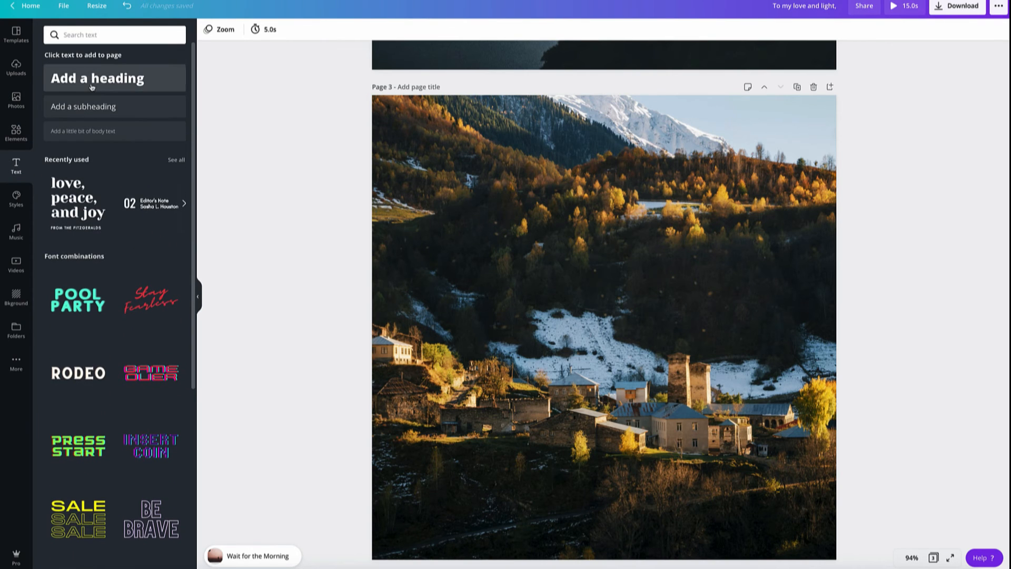
click(110, 91)
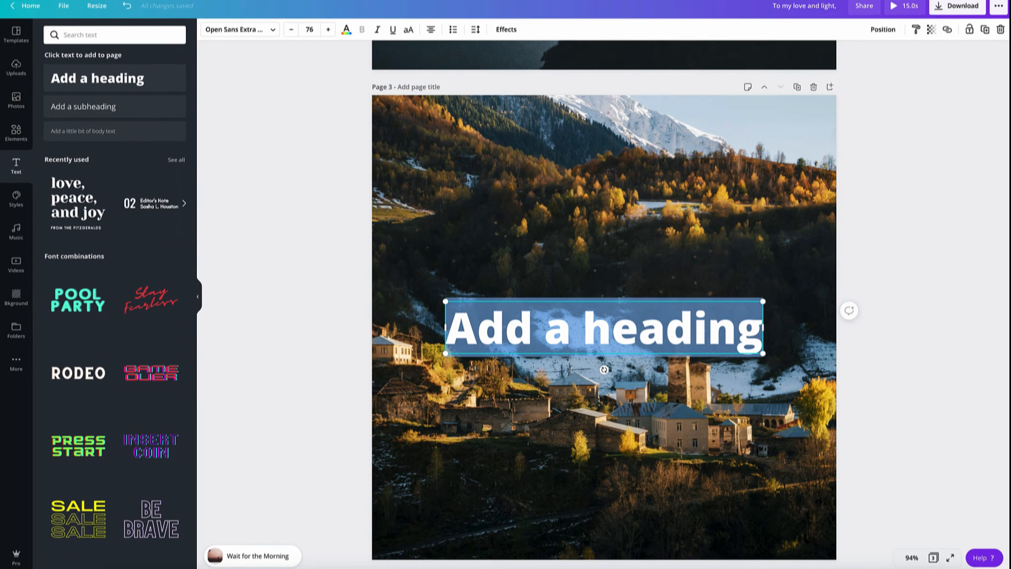
text(Winter break)
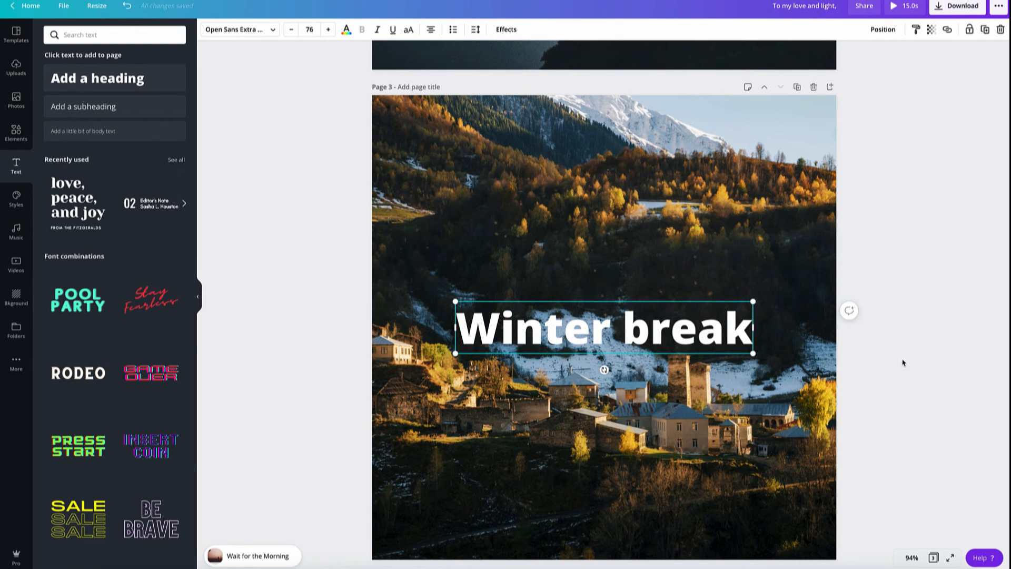
click(887, 409)
drag(653, 329, 659, 240)
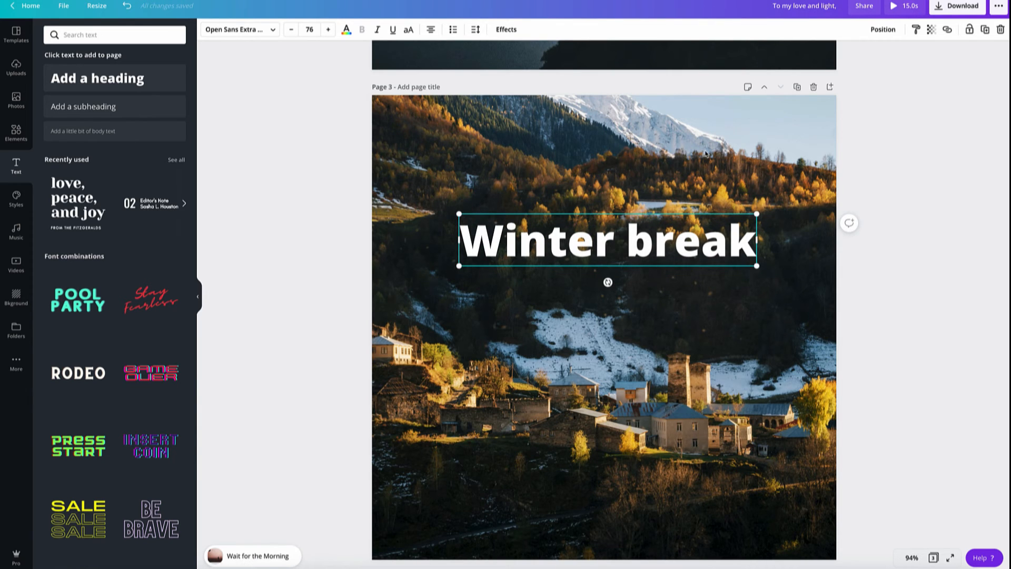
click(904, 215)
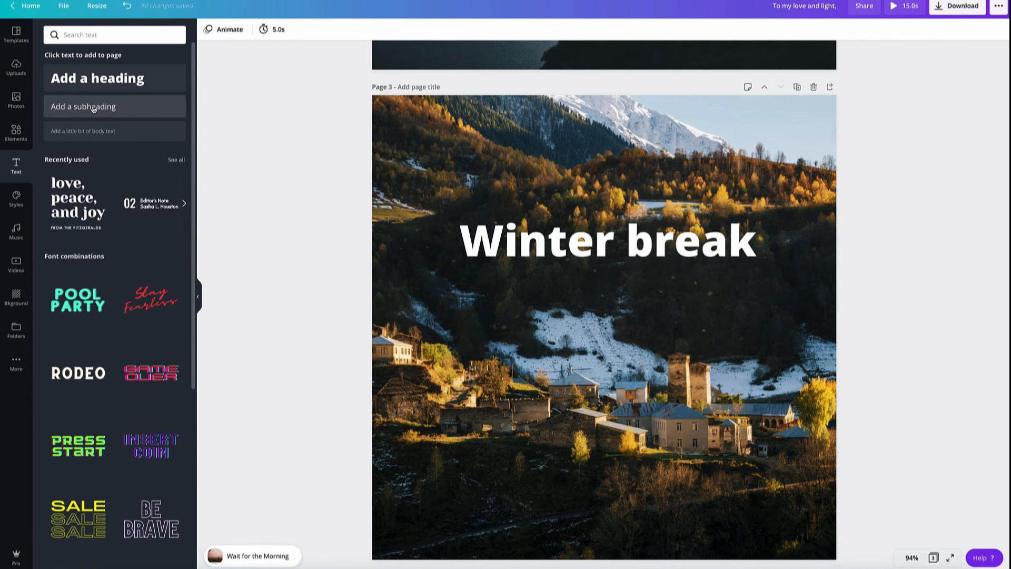
Step: Add the subheading "Holiday mood" and place it centered directly beneath the "Winter break" heading
text(Ho)
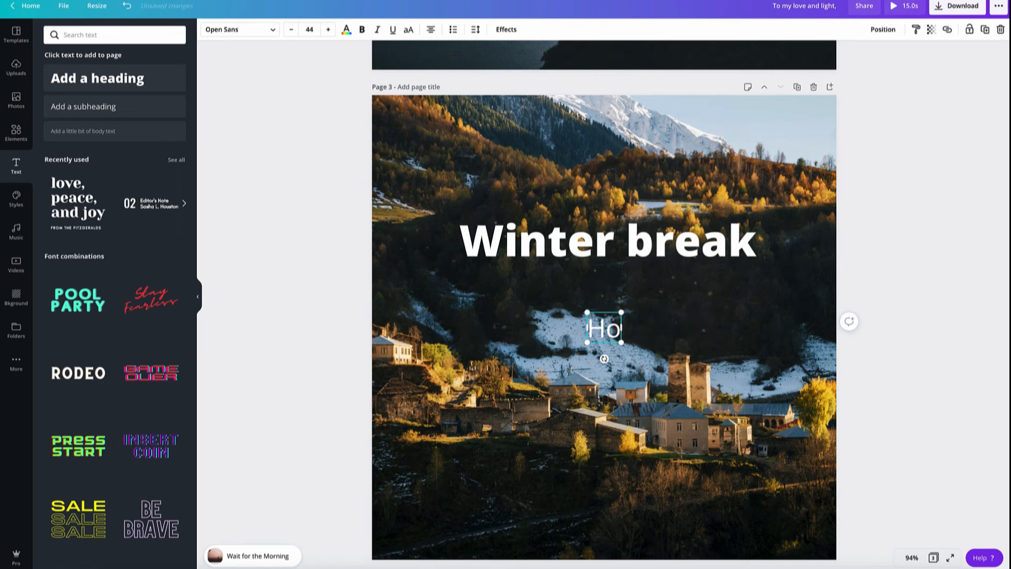
text(lidaymood)
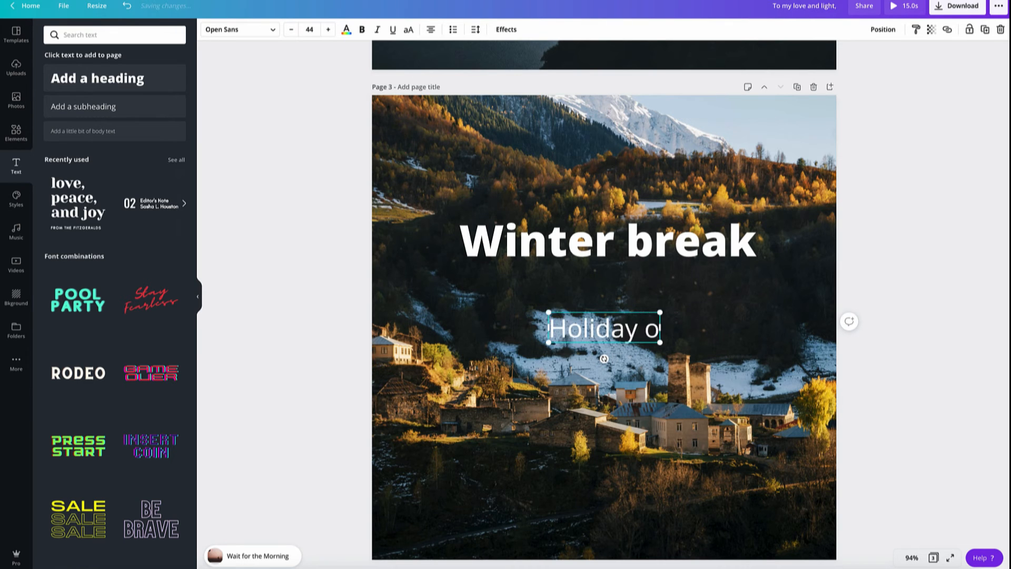
click(614, 328)
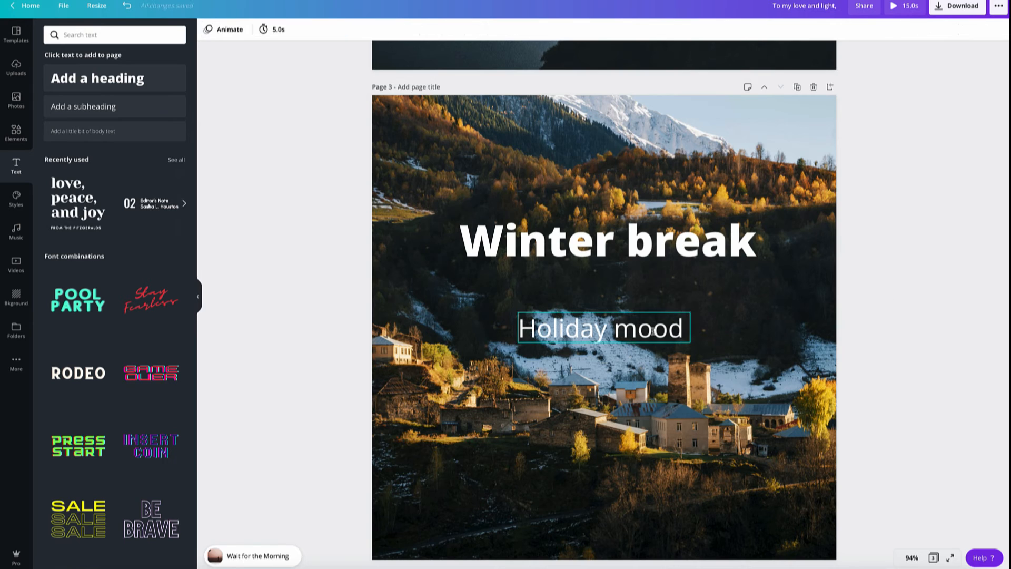
drag(653, 334, 654, 293)
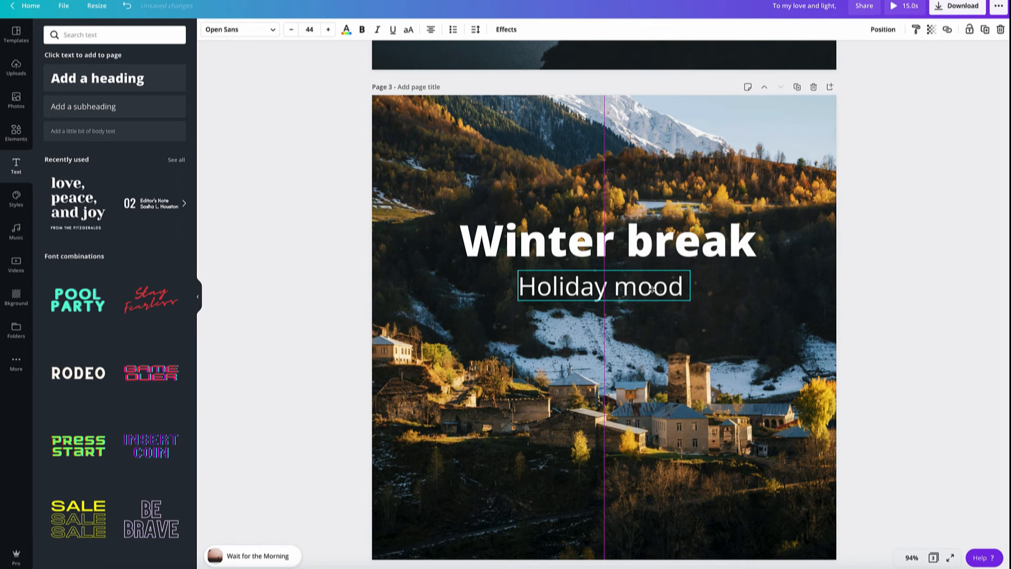
Step: Browse the available fonts and text colours for the "Winter break" heading
click(529, 240)
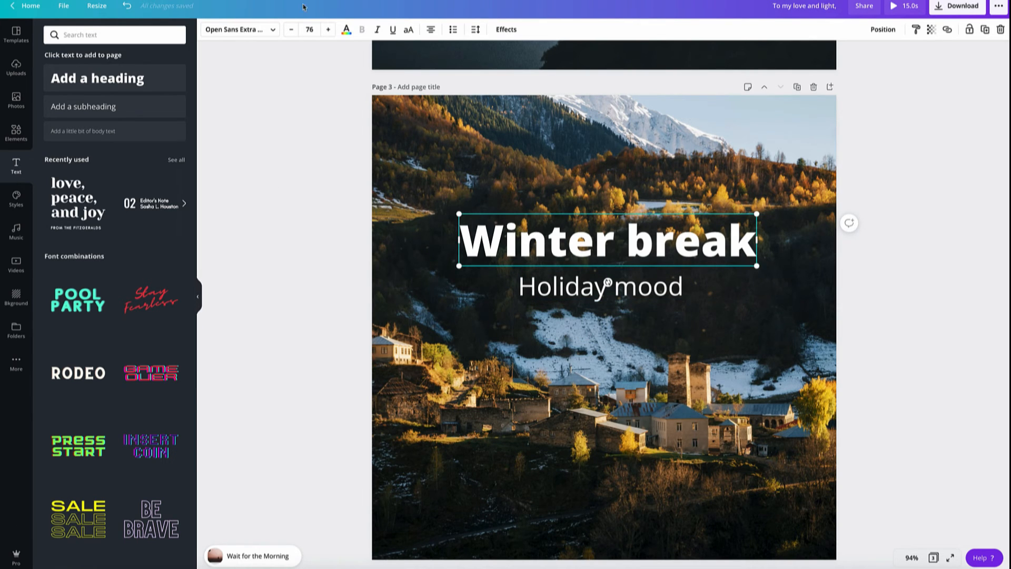
click(274, 32)
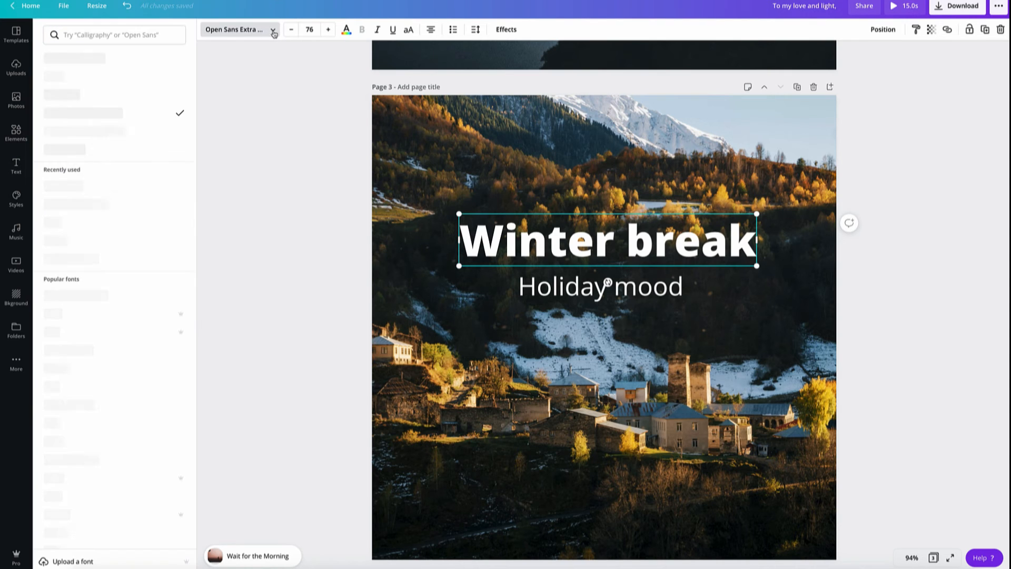
scroll(113, 183, down, 1)
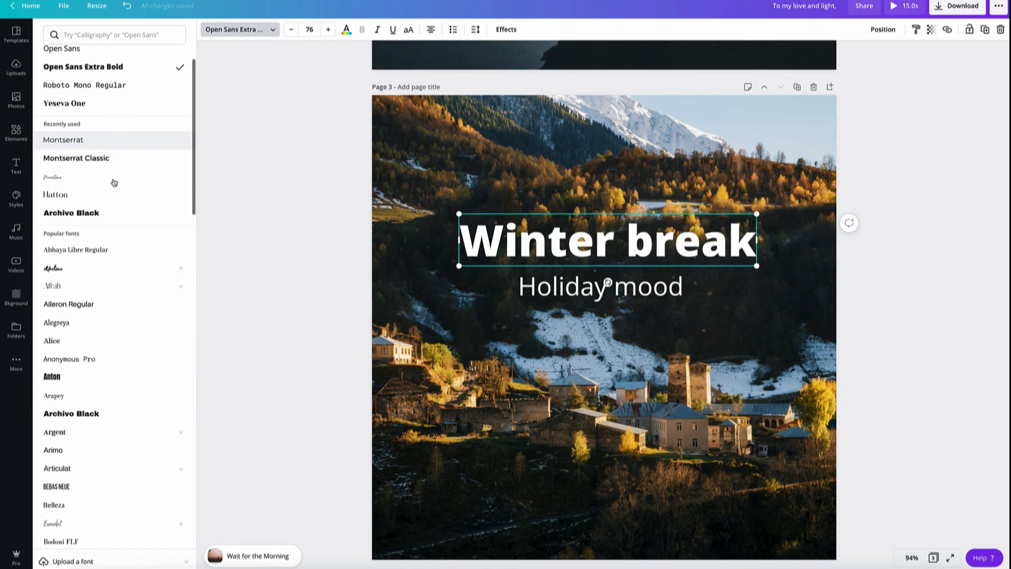
click(345, 31)
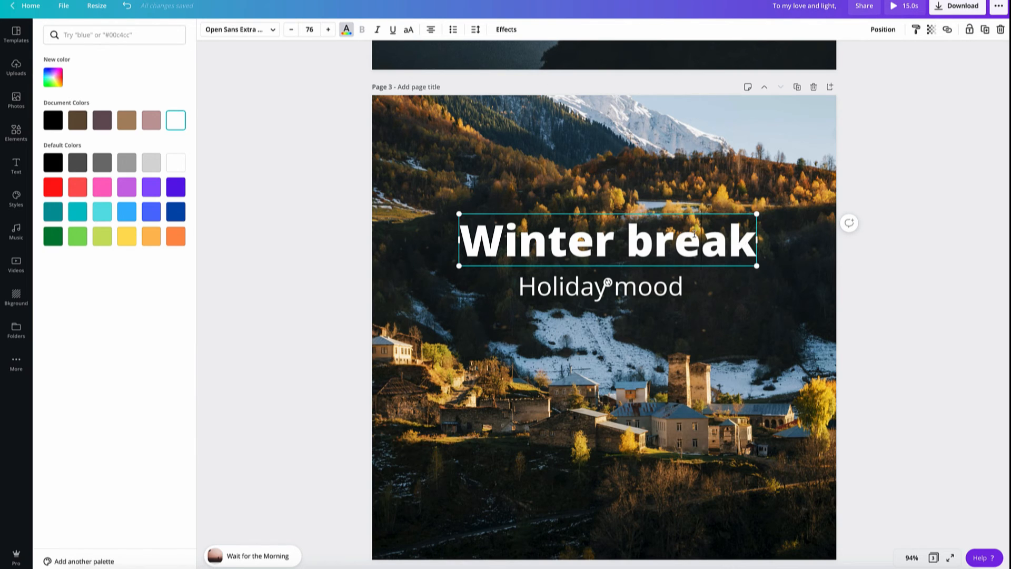
Step: Try the whole "Winter break" heading in uppercase
double_click(695, 237)
click(560, 239)
key(ctrl+a)
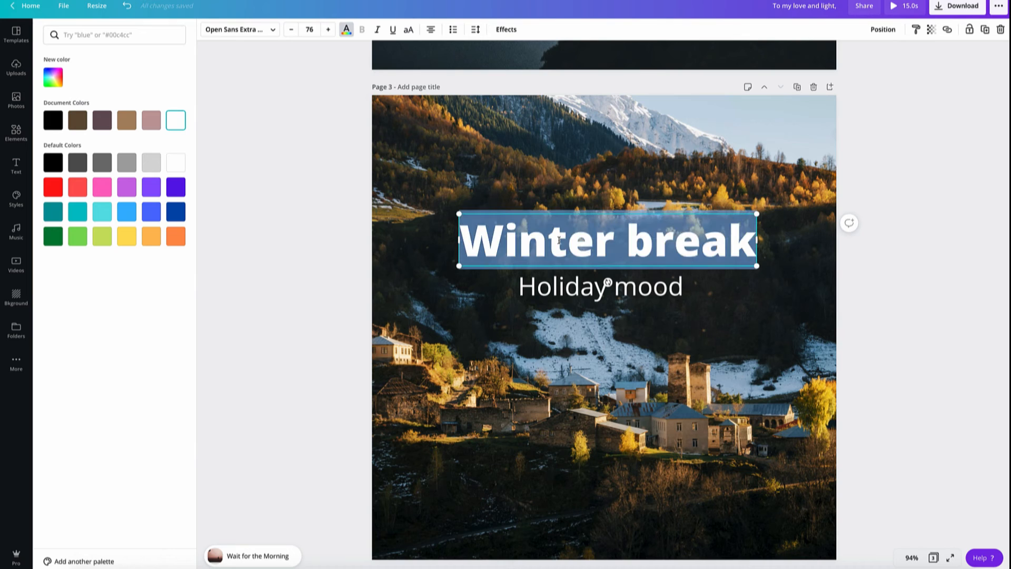
click(409, 31)
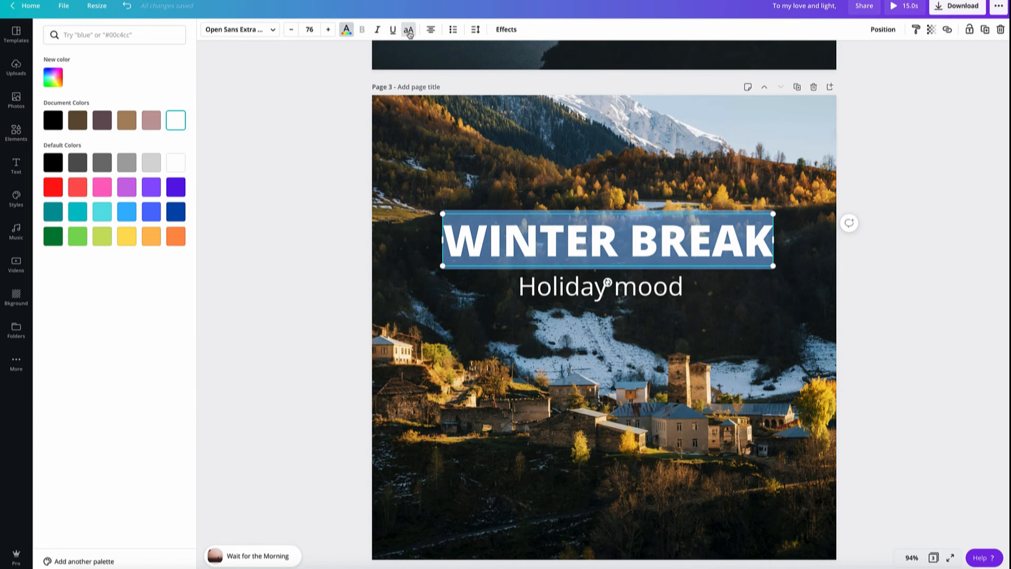
click(409, 33)
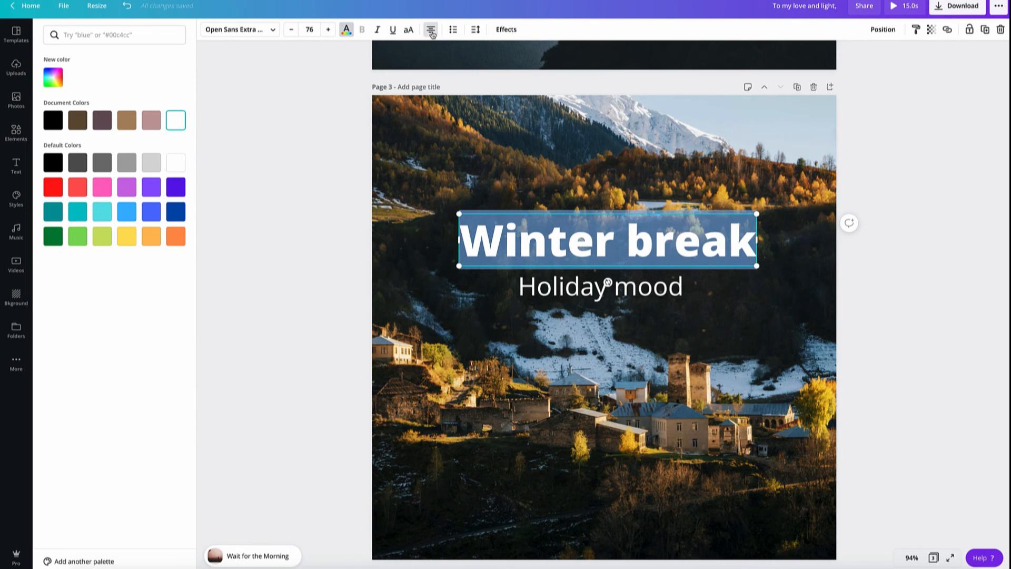
Step: Left-align the "Winter break" heading text and apply the Curve effect with a curve of 91
click(432, 34)
click(458, 32)
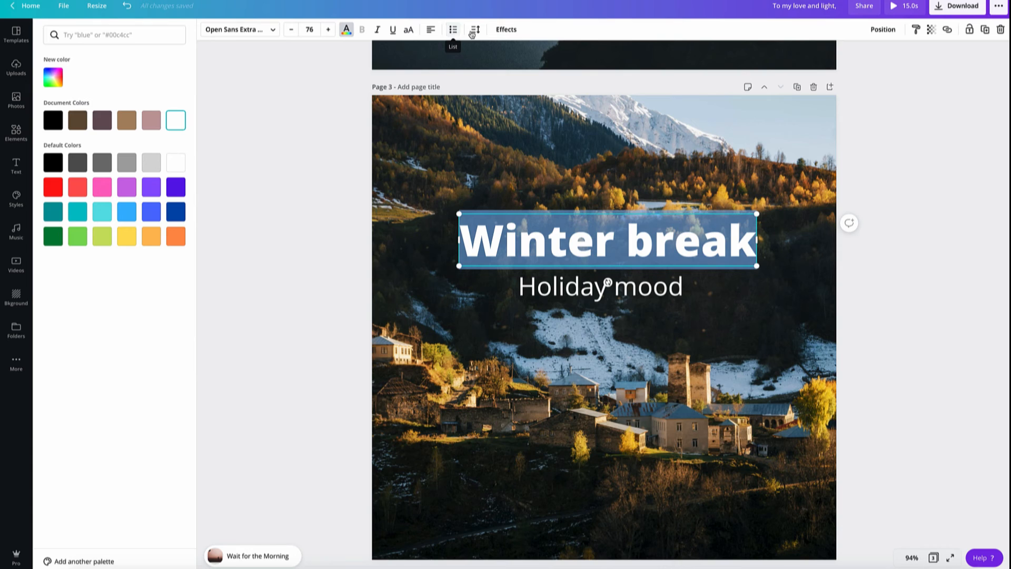
click(511, 31)
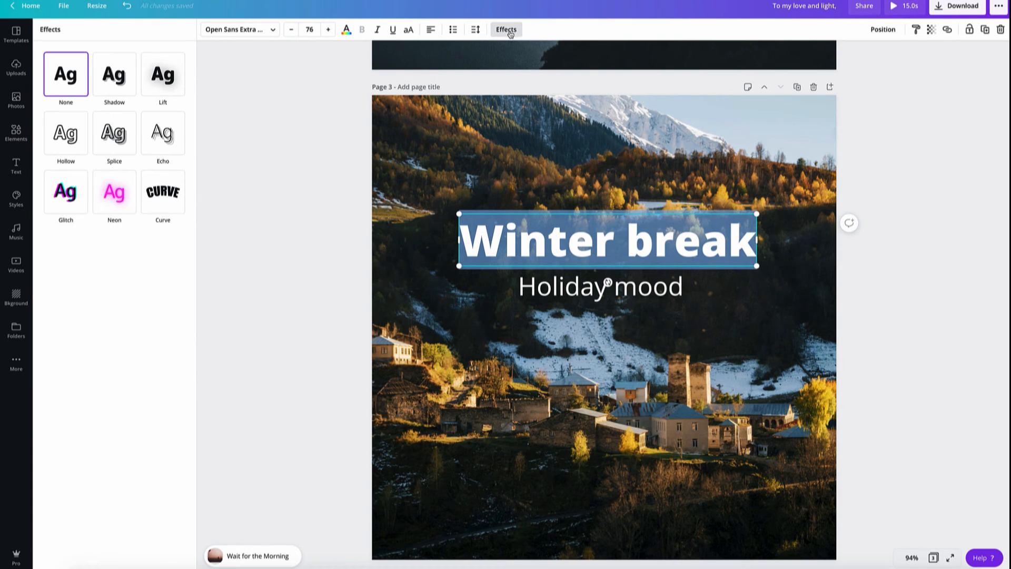
click(171, 196)
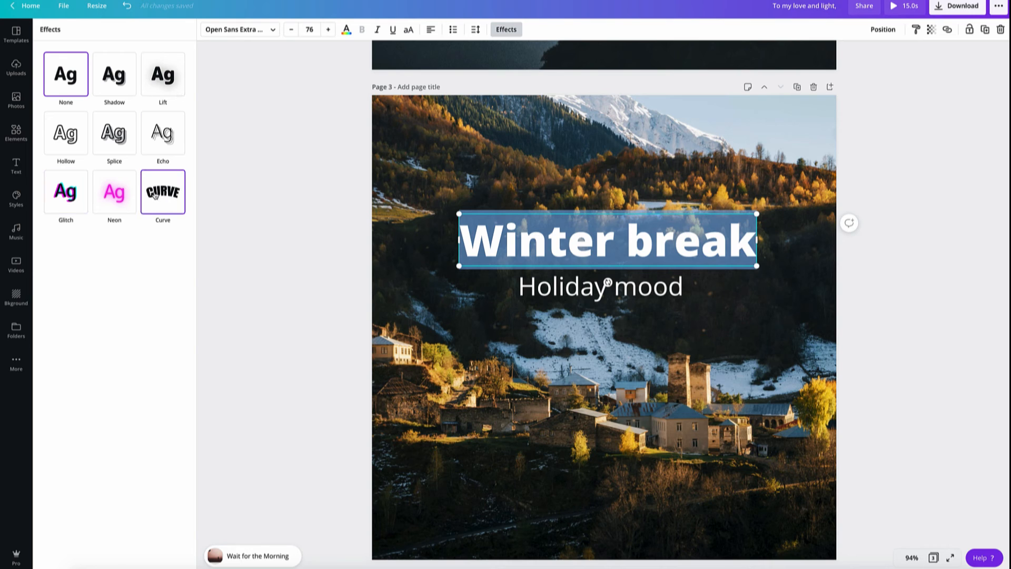
Step: Reposition the curved heading and "Holiday mood", placing the subheading over the snowy patch directly below the arch
drag(635, 245, 630, 192)
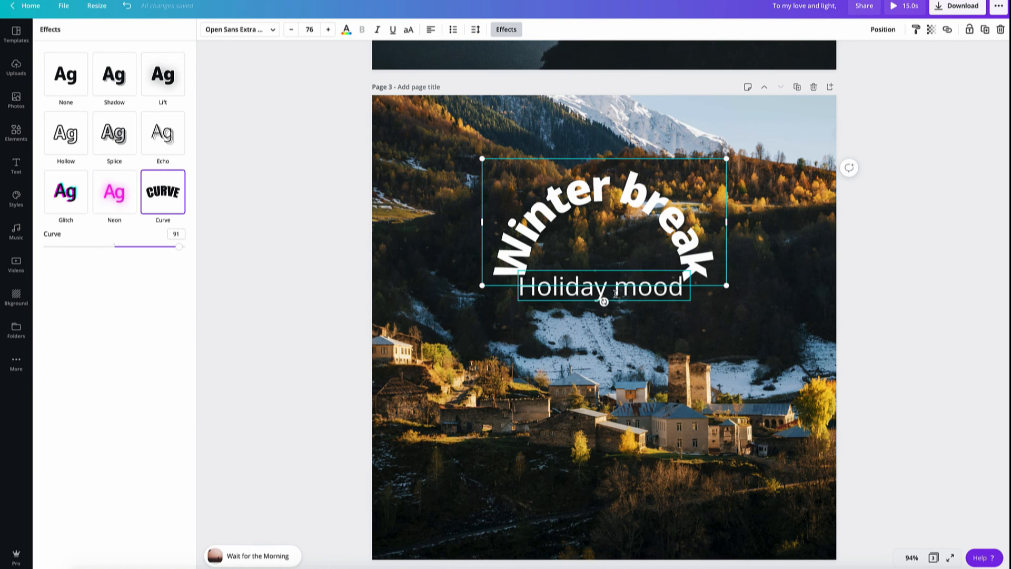
drag(617, 292, 617, 306)
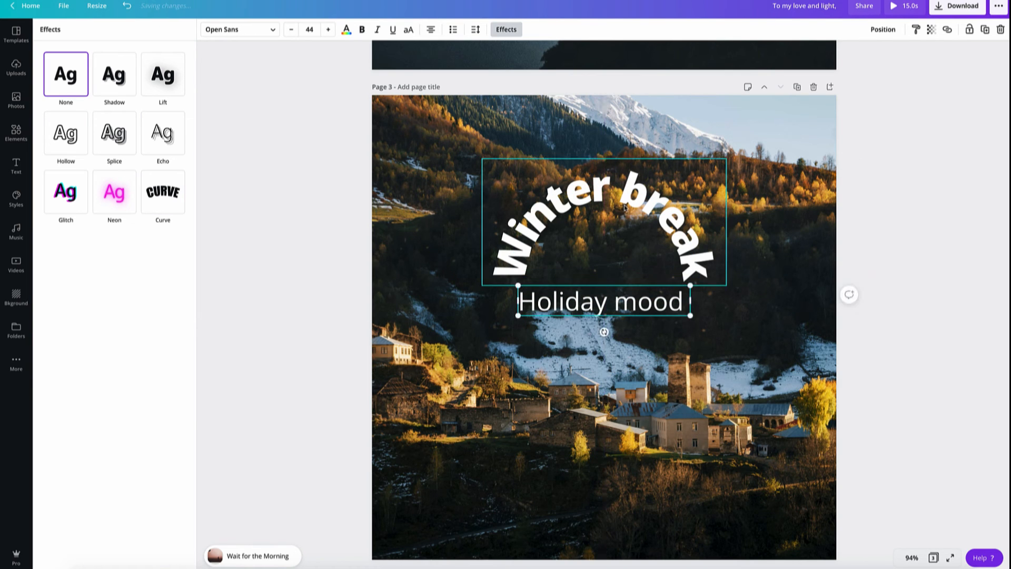
drag(626, 205, 626, 215)
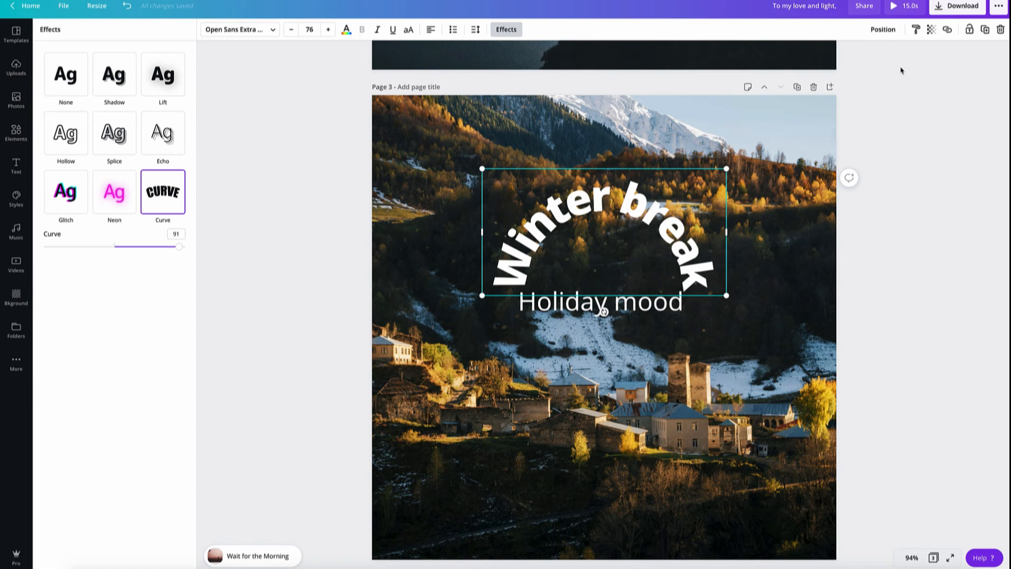
click(755, 111)
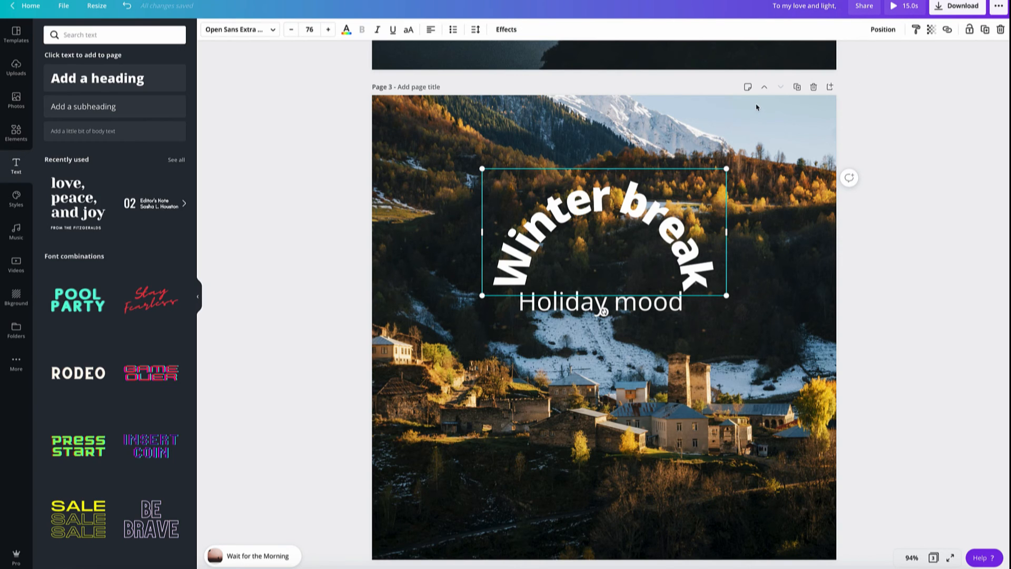
click(751, 193)
drag(640, 302, 639, 335)
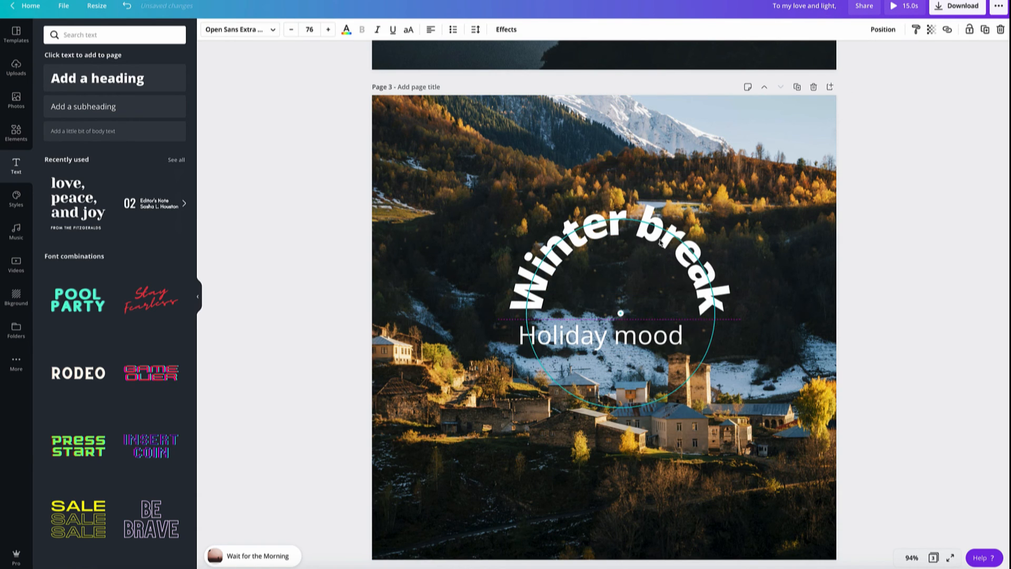
drag(662, 241, 667, 264)
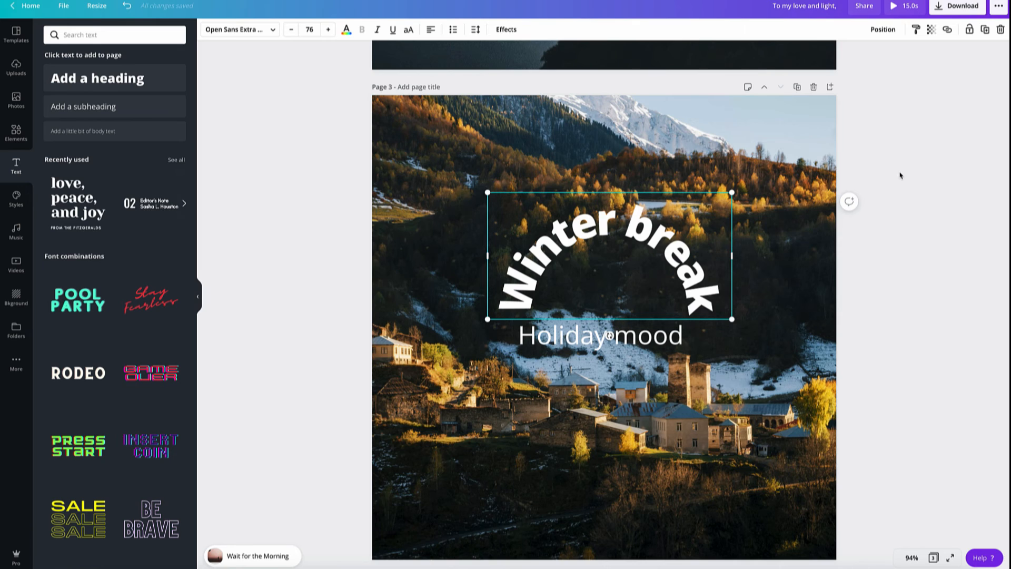
Step: Collapse the side panel, show all pages in grid view and deselect page 3
scroll(899, 176, up, 1)
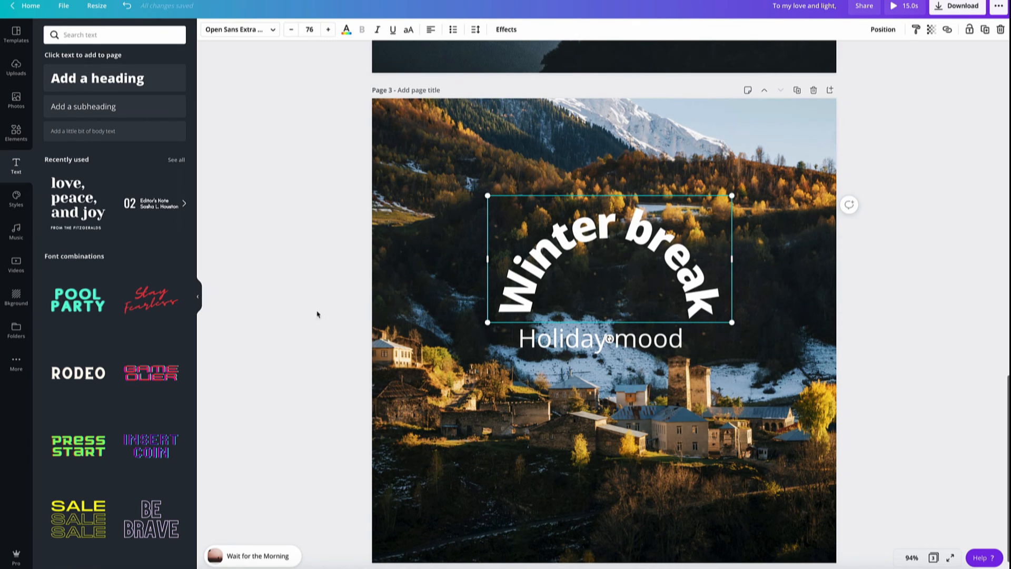
click(199, 297)
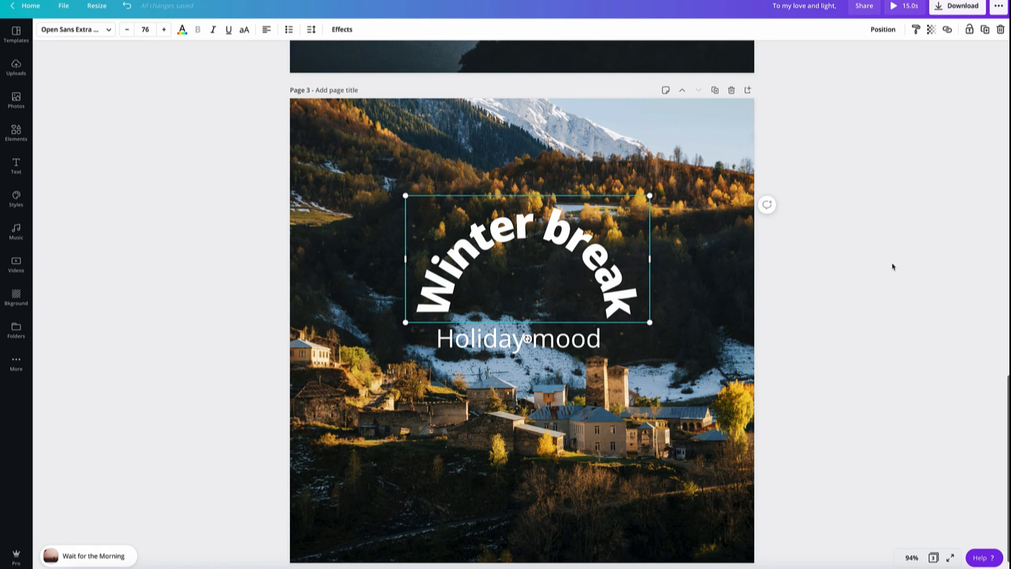
click(934, 559)
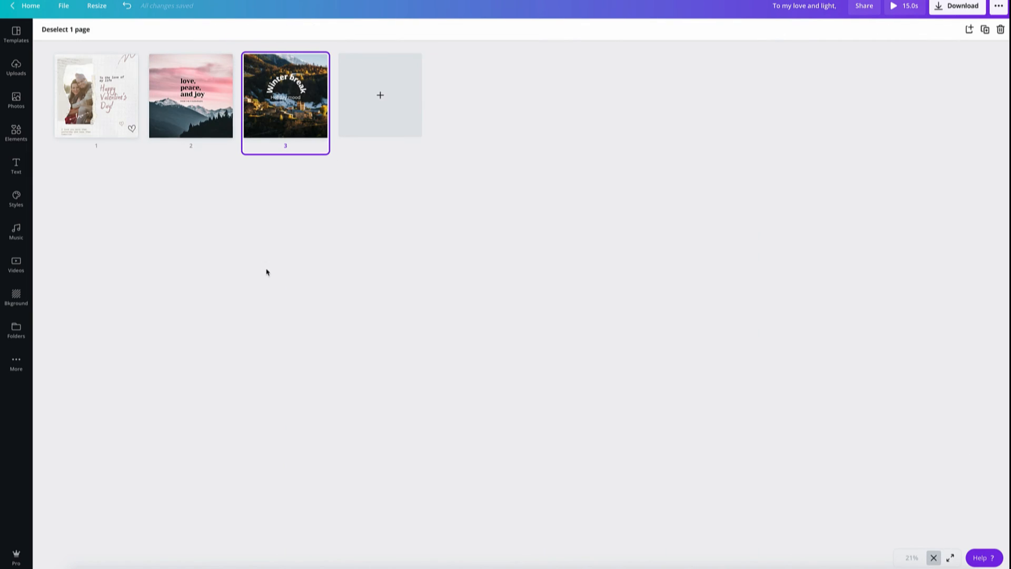
click(34, 204)
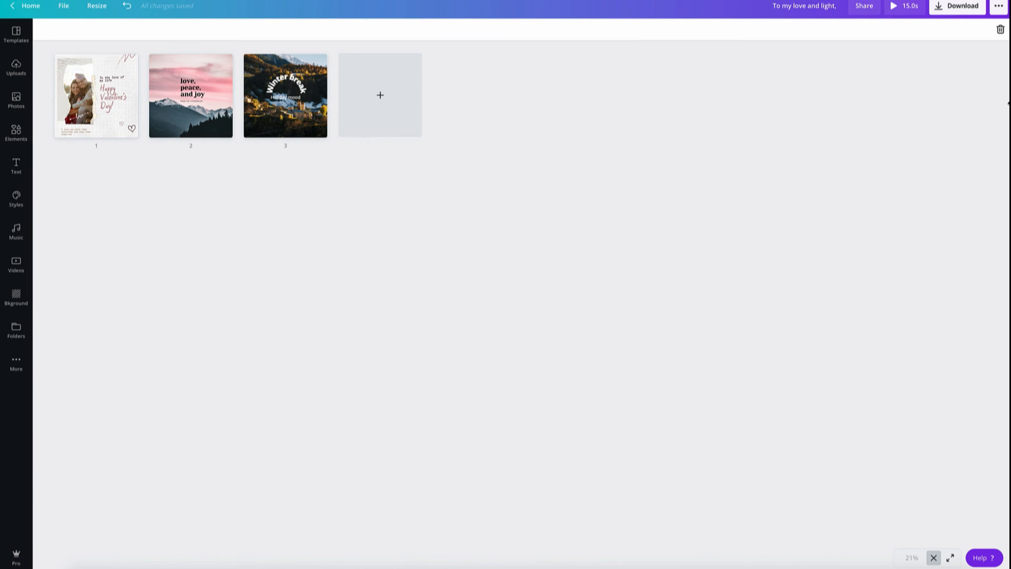
Step: Try the page grid in a browser window about half as wide, restore the full width and leave grid view
drag(1008, 103, 496, 107)
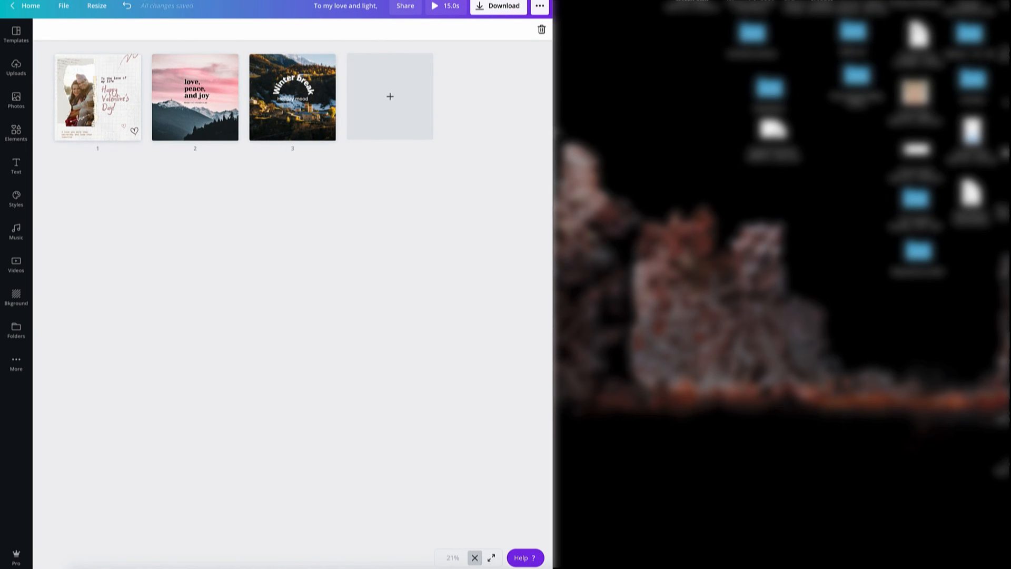
drag(554, 135, 1010, 135)
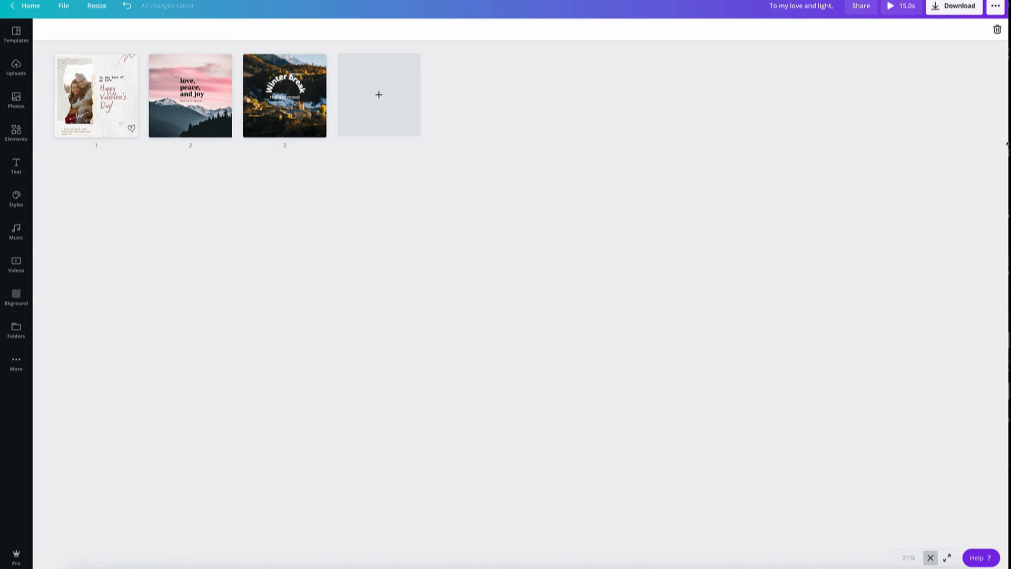
click(931, 557)
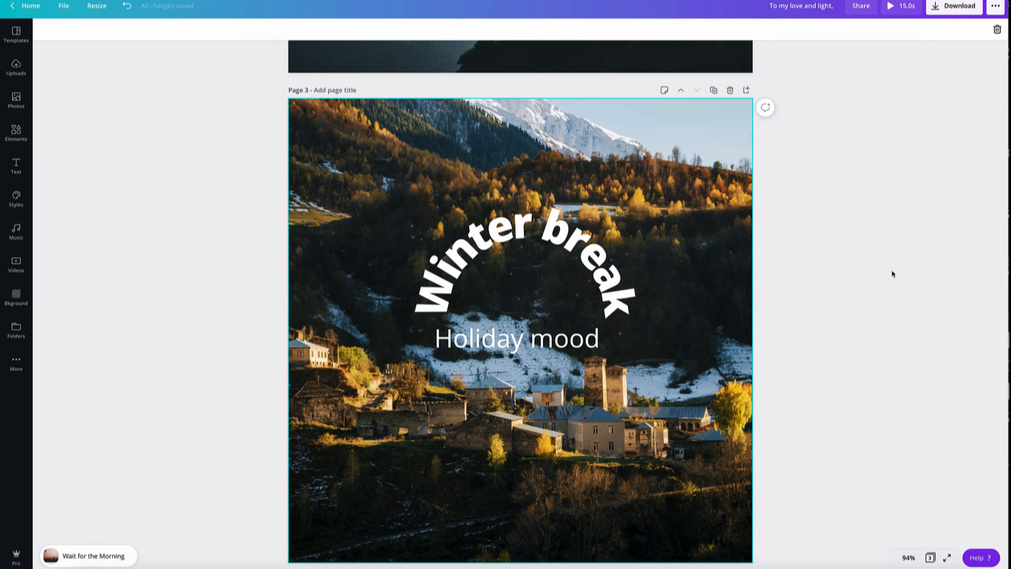
Step: Inspect page 1 at 300% zoom and set the zoom to 10% to view all three pages together
scroll(872, 204, up, 20)
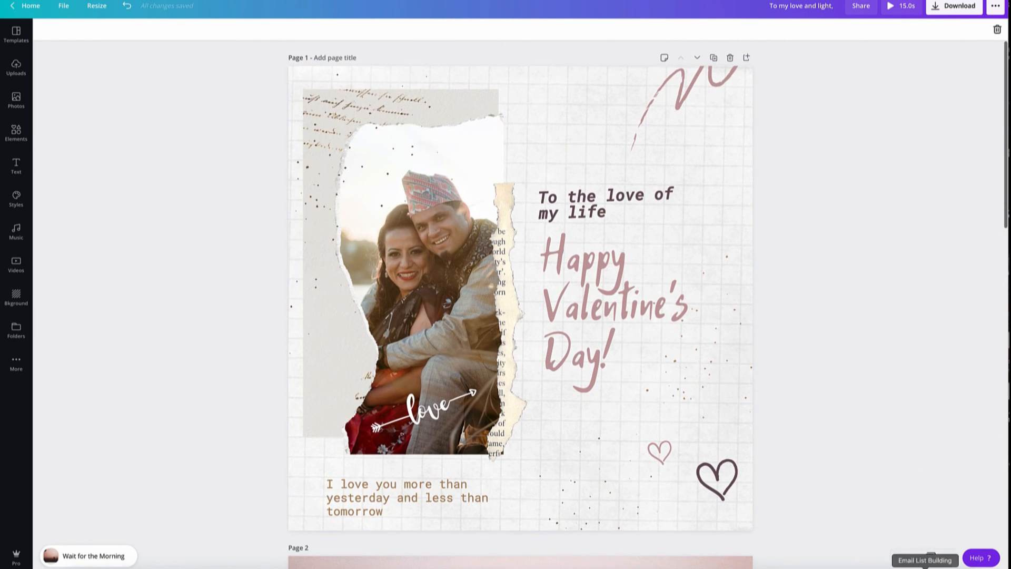
click(910, 558)
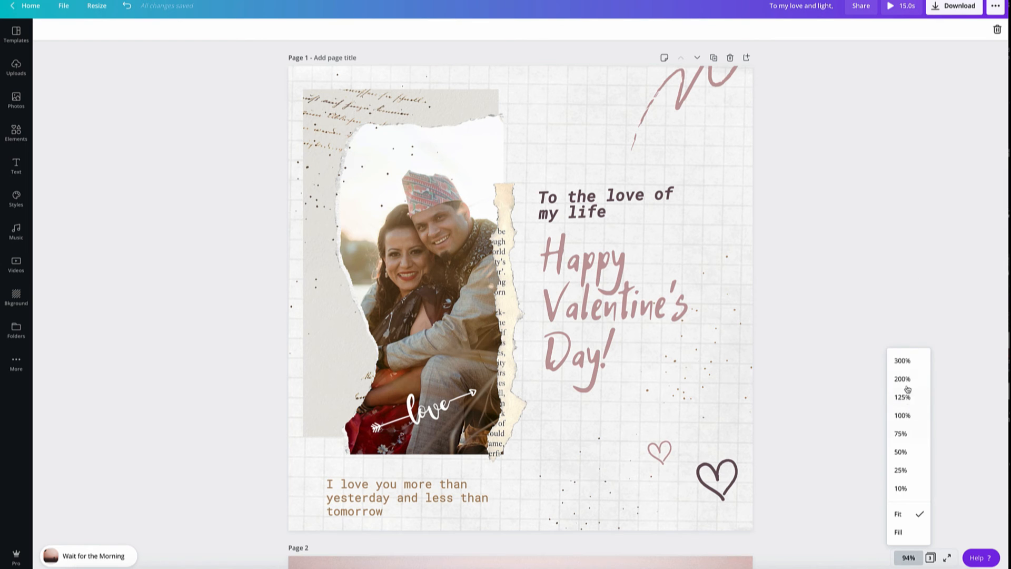
click(902, 361)
scroll(925, 378, up, 5)
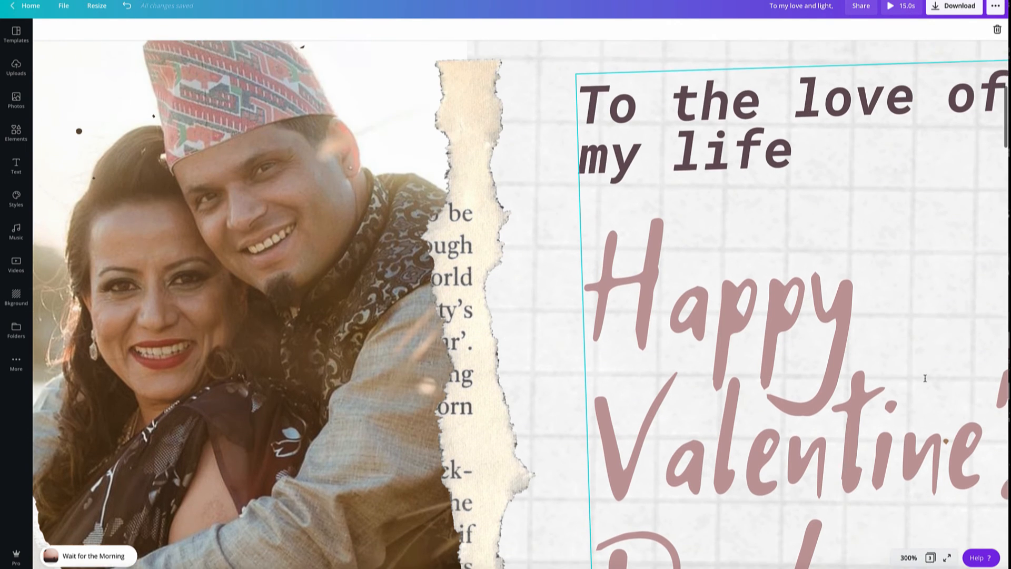
scroll(925, 378, down, 4)
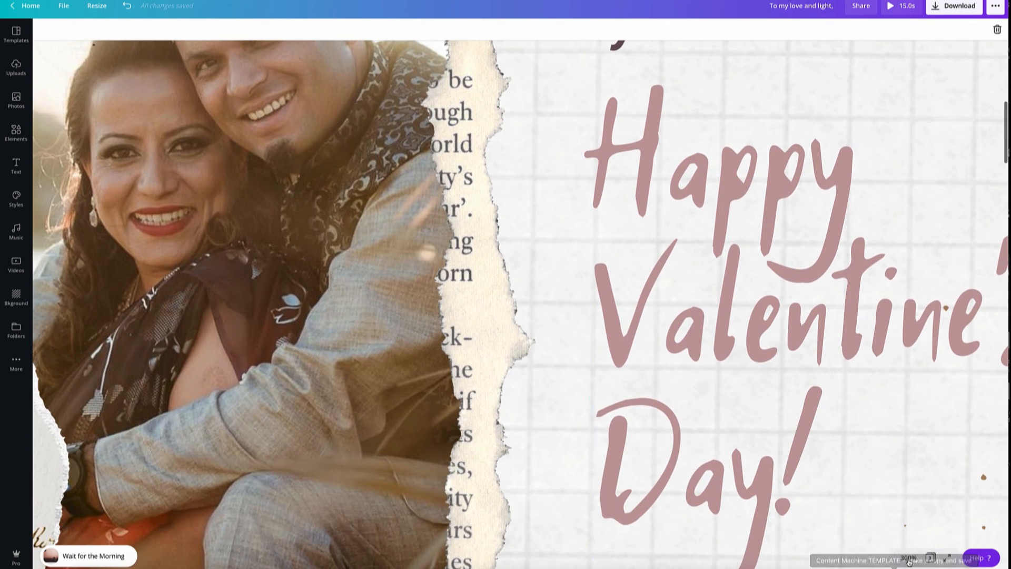
click(908, 558)
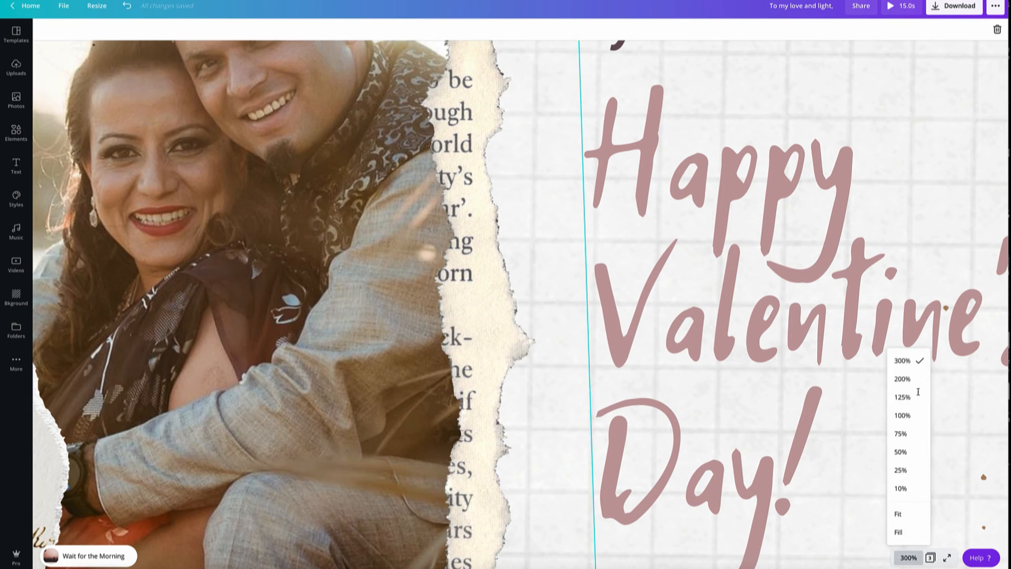
click(901, 489)
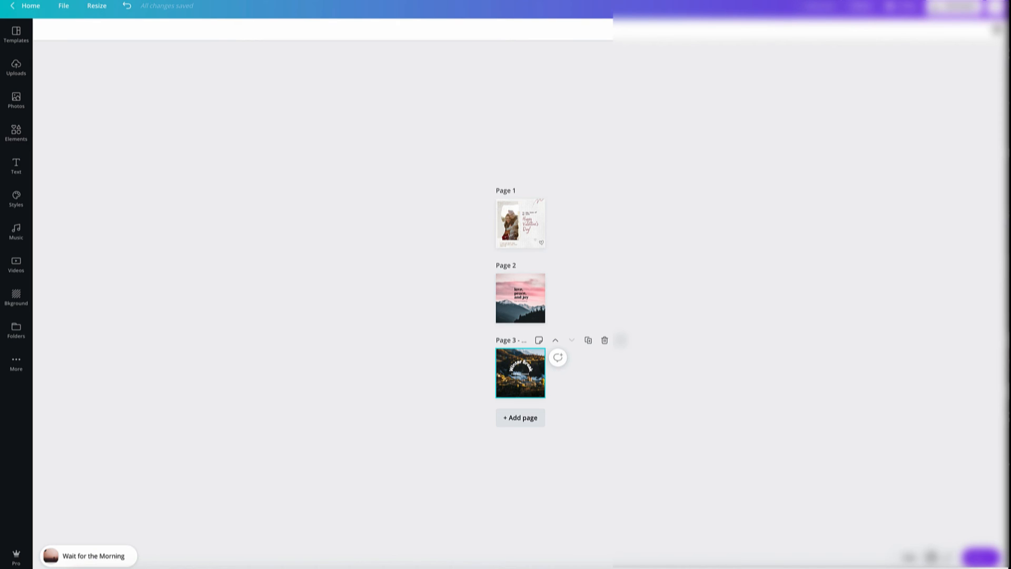
Step: Rename the design as "Valentine's Day" and open the animation options for page 2
text(Day)
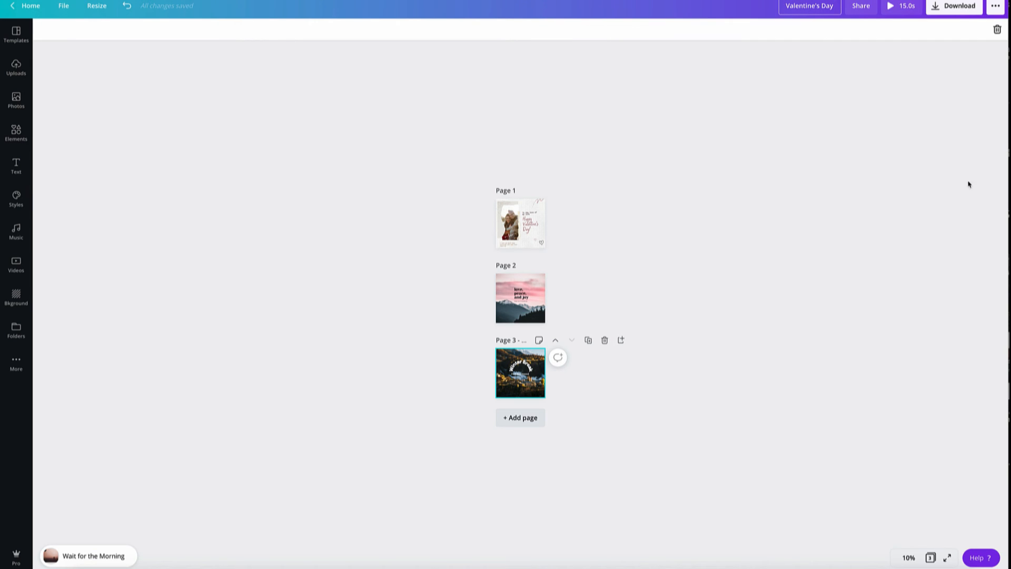
click(885, 131)
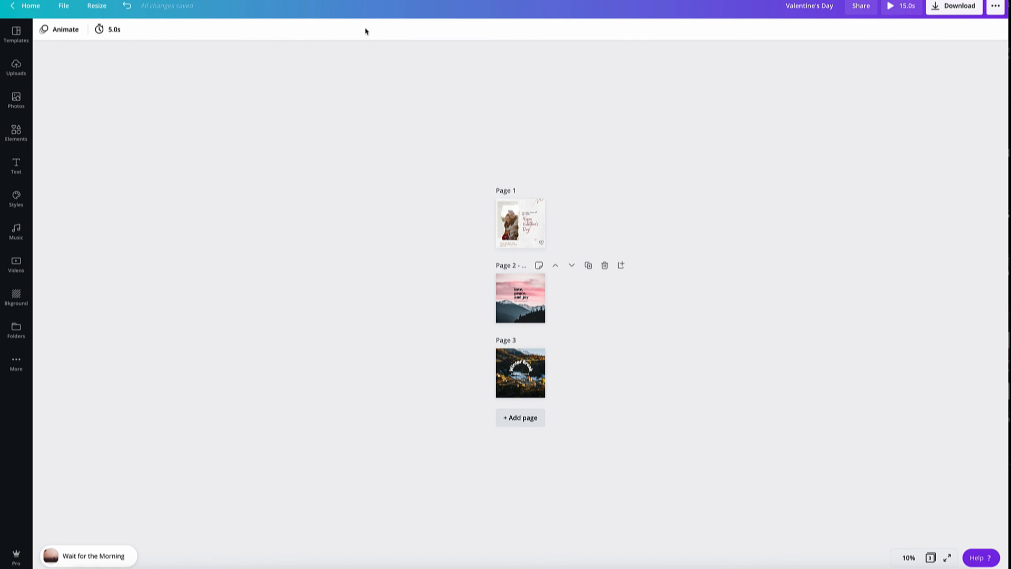
click(70, 36)
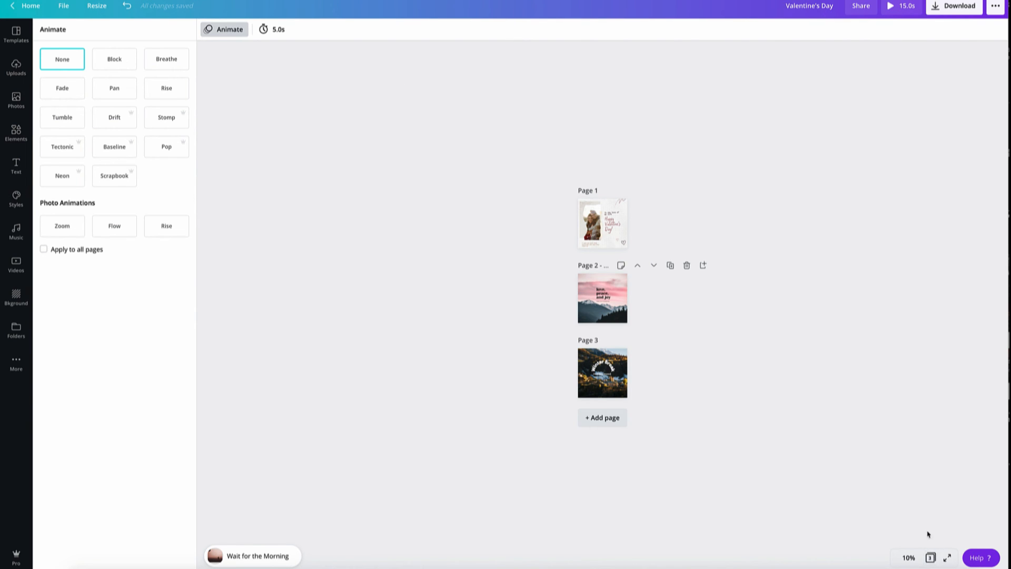
Step: Set the zoom to 50% and bring page 1 back into view
click(909, 558)
click(902, 452)
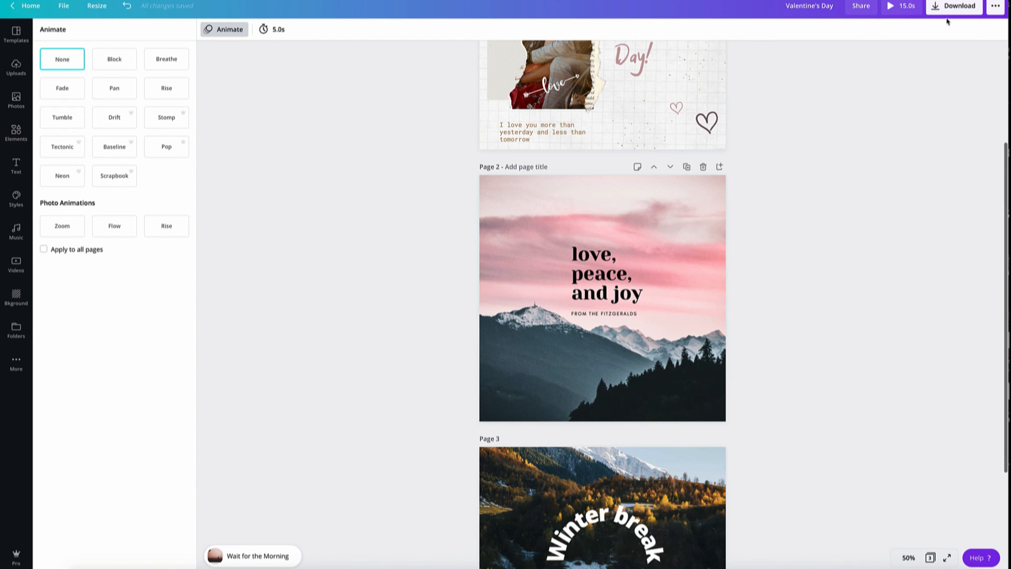
scroll(873, 170, up, 3)
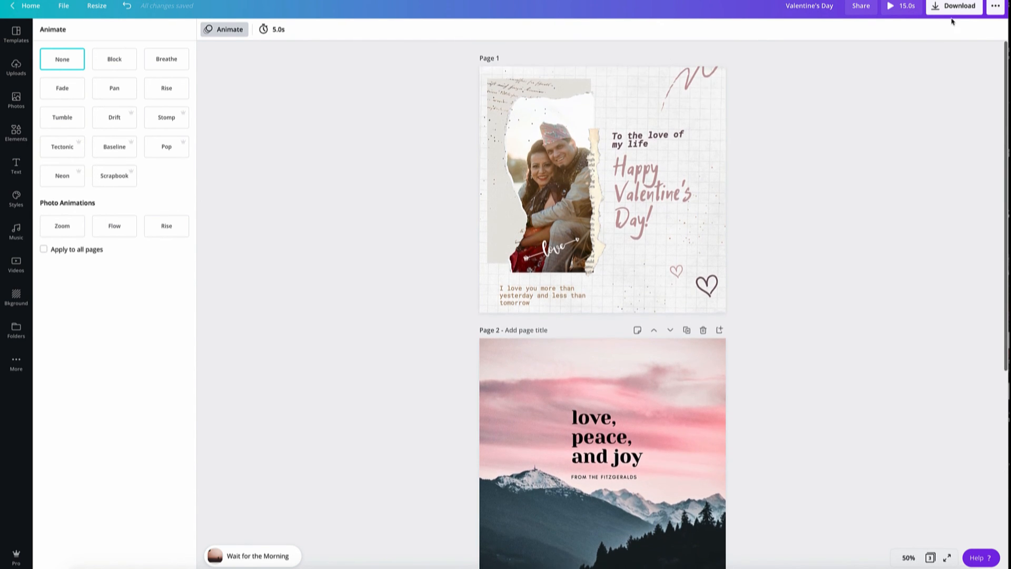
Step: Open the download settings and review the page selection choices, leaving all pages included
click(934, 13)
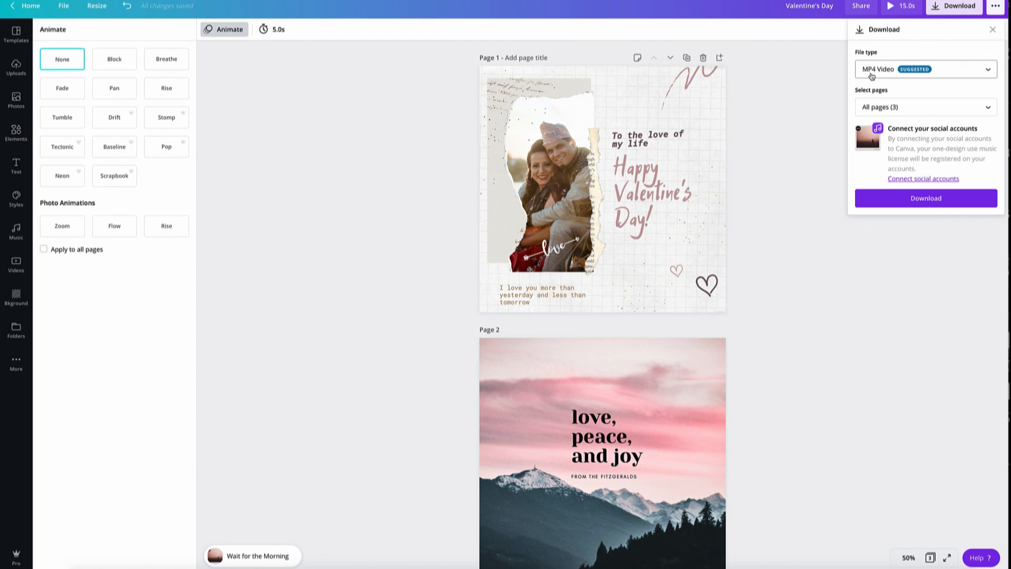
click(887, 109)
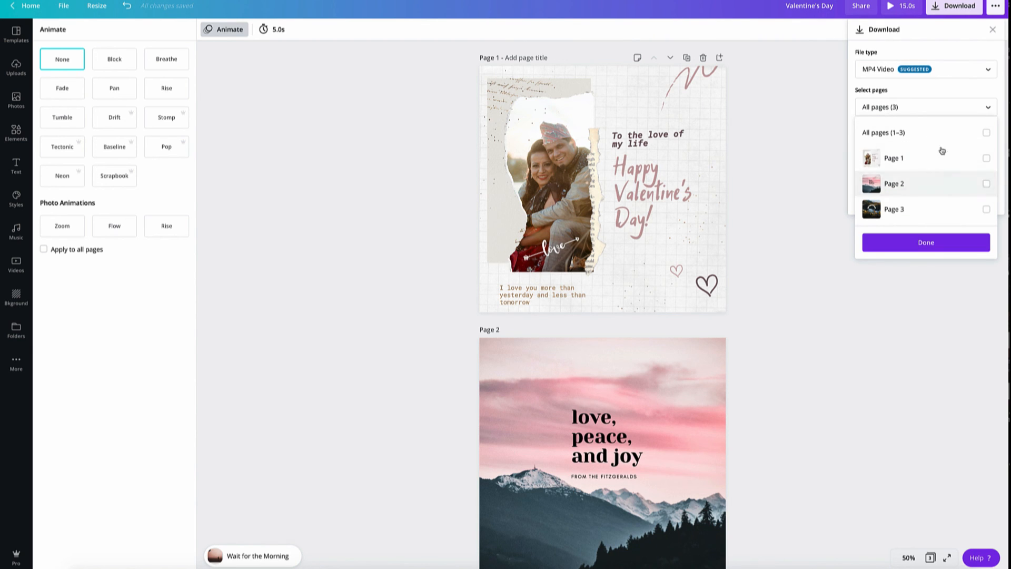
click(904, 108)
Step: Review the available download file types from PNG to GIF, keep MP4 Video, and close the download settings without downloading
click(878, 69)
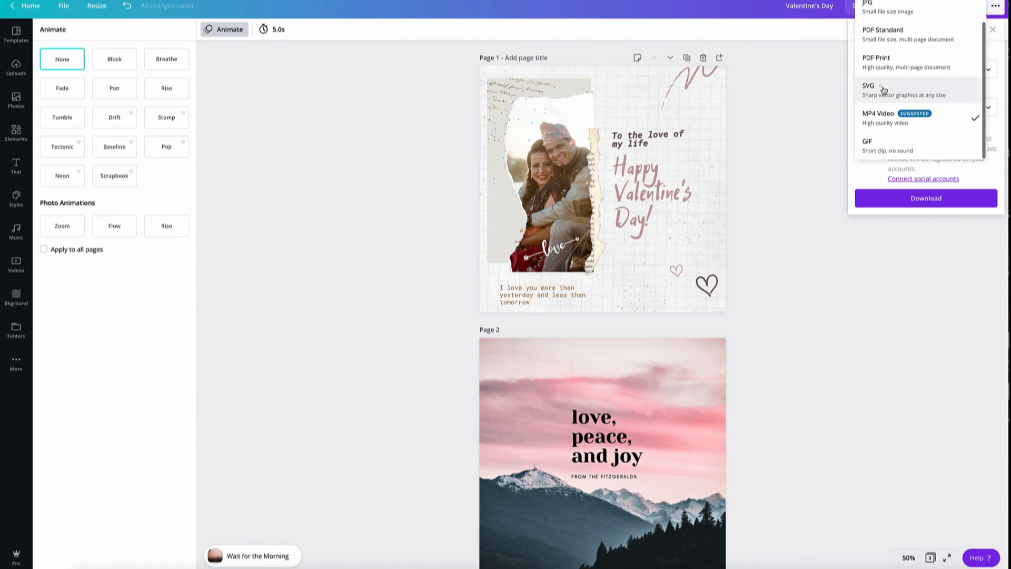
scroll(885, 15, up, 1)
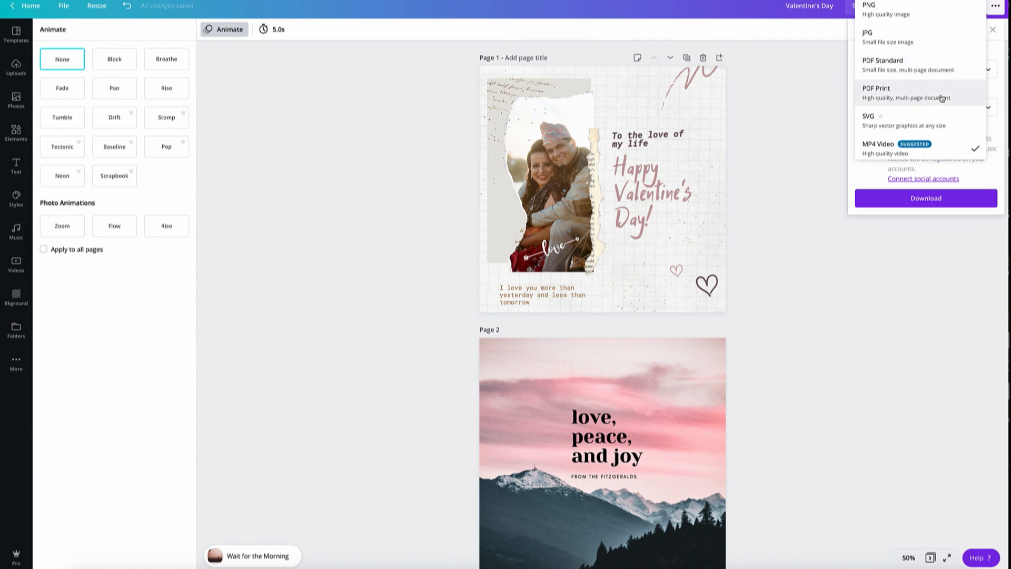
scroll(963, 99, down, 1)
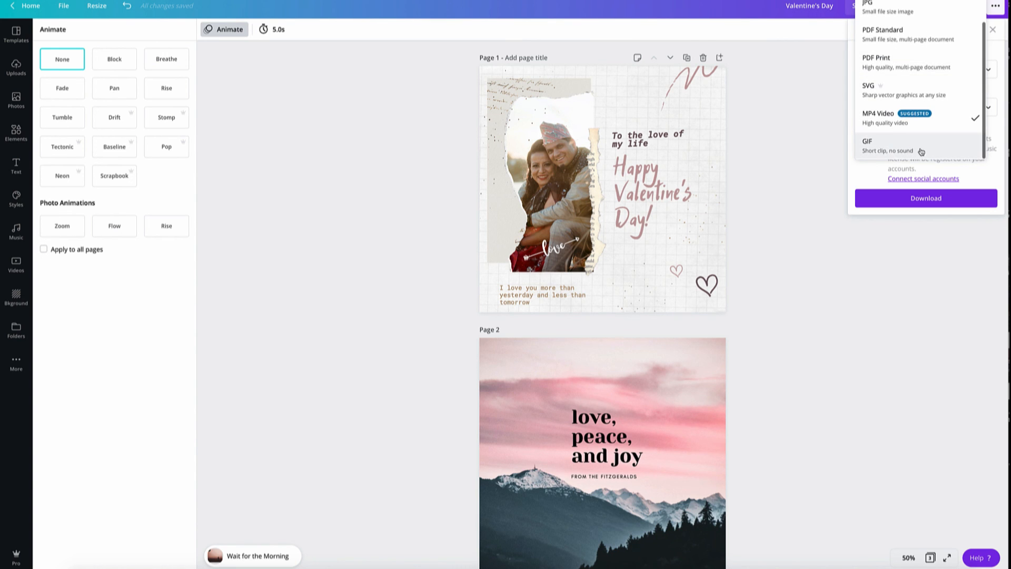
click(898, 279)
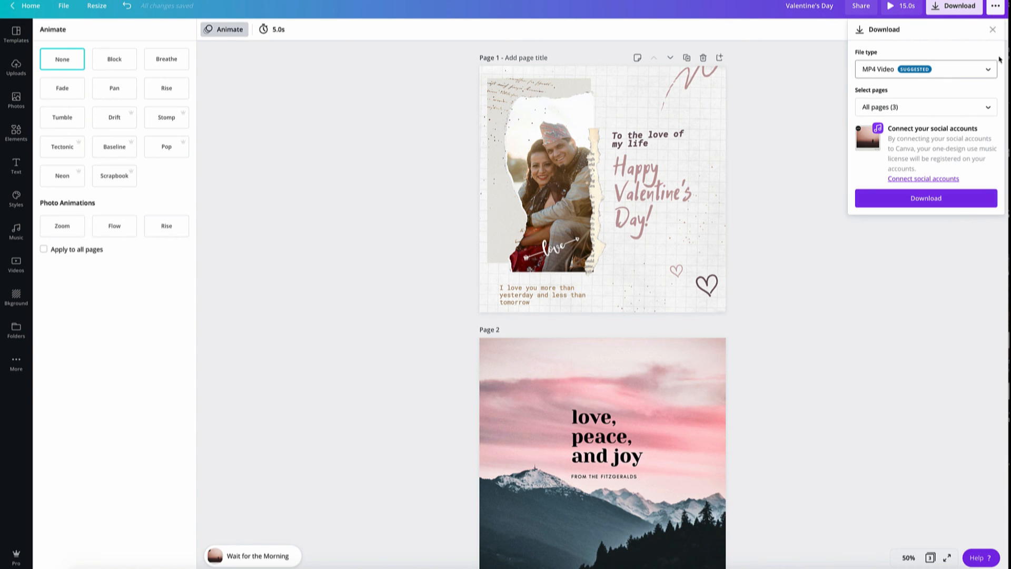
click(994, 30)
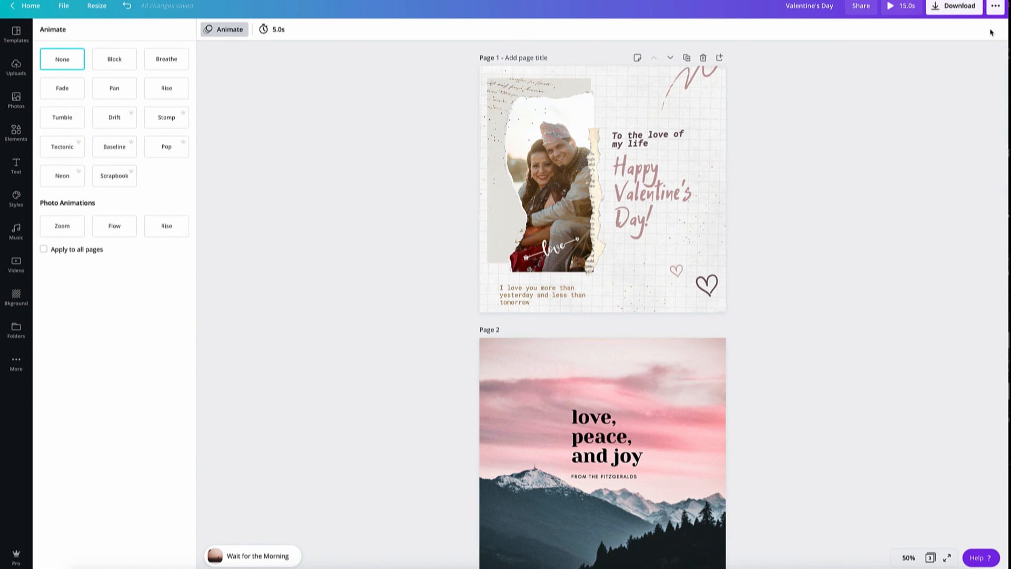